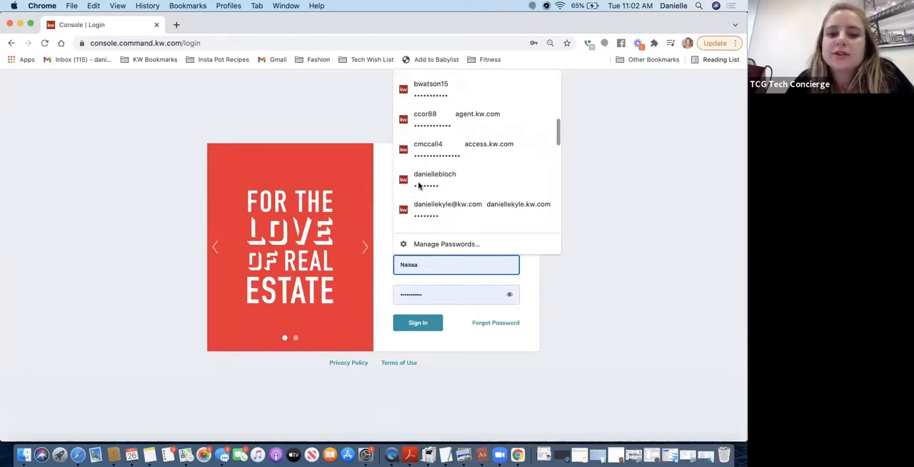
Sign in to the console with the saved account username and password
click(418, 182)
click(405, 330)
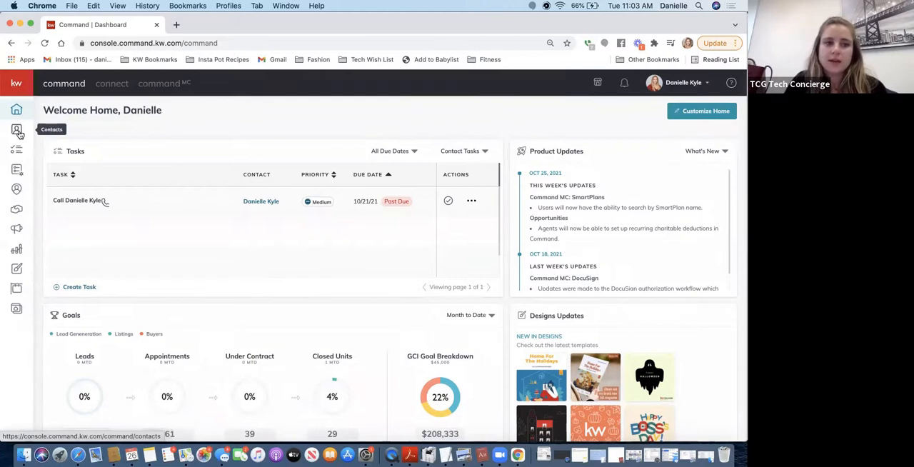
Start a new Direct Mail campaign from the Campaigns area
click(15, 232)
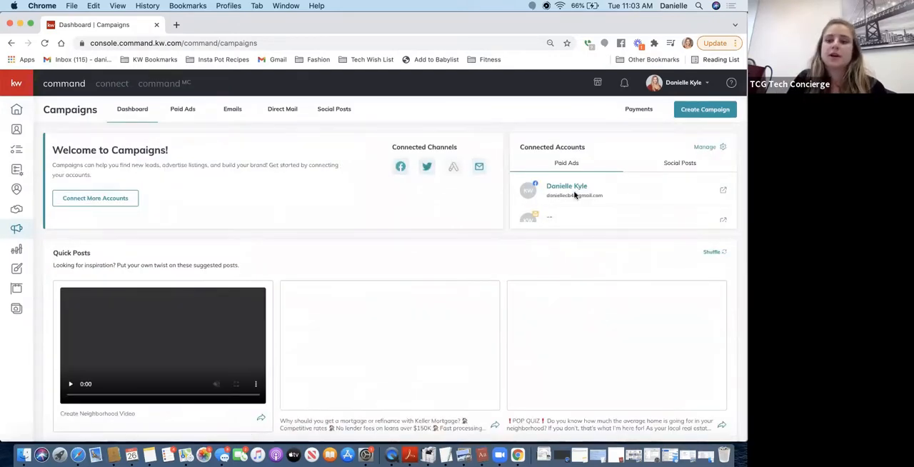
click(704, 111)
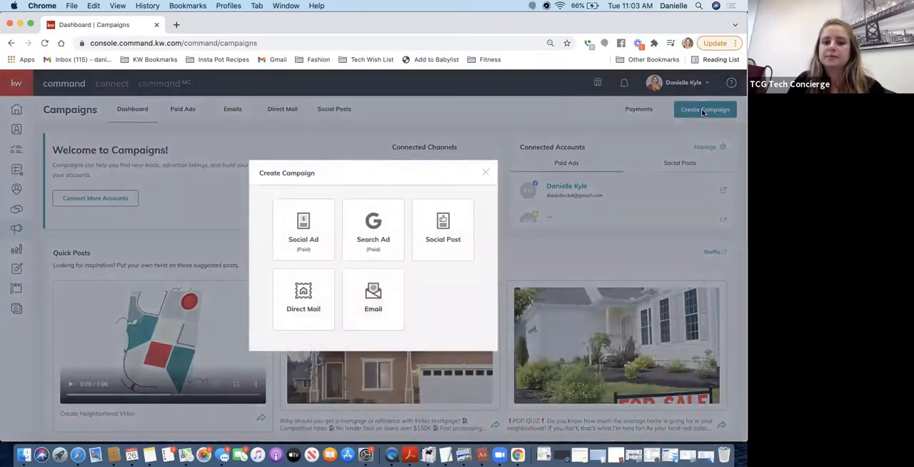
click(295, 301)
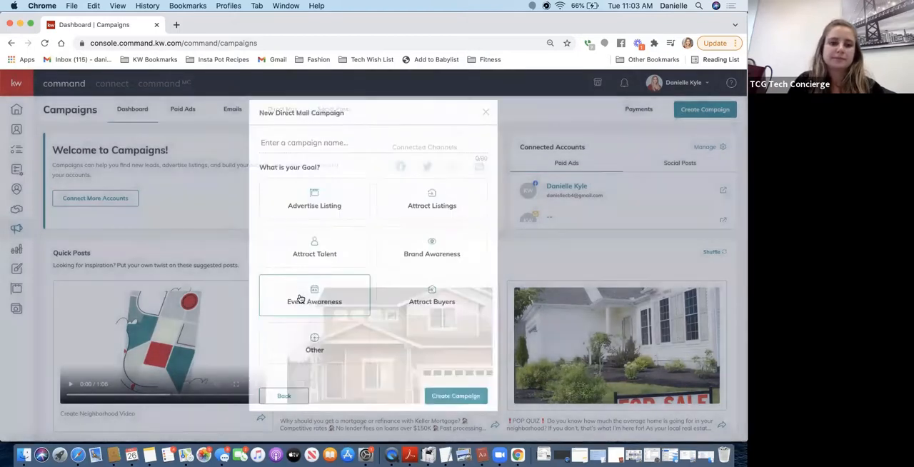
Name the direct mail campaign "Oct 26th", set its goal to Advertise Listing and create it
click(318, 143)
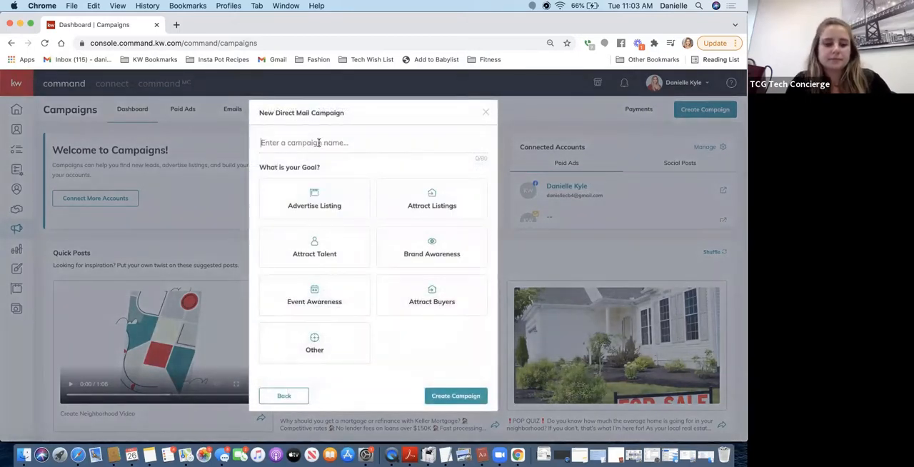
text(Oct)
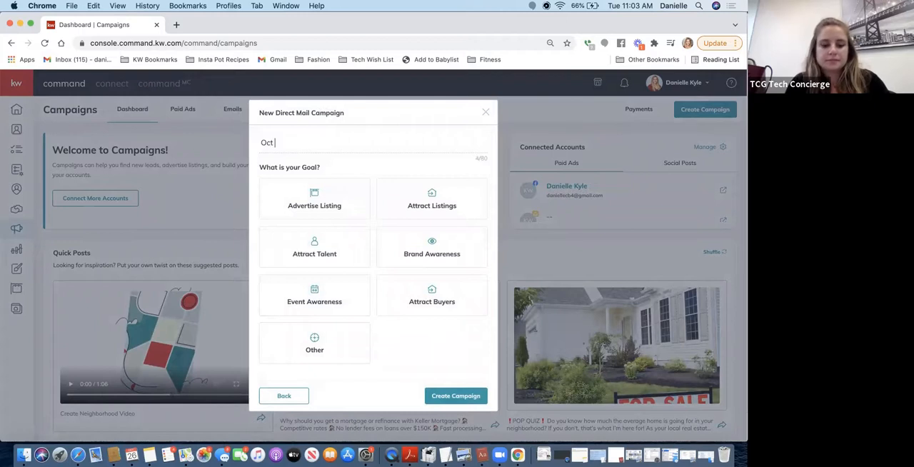
text( 26th)
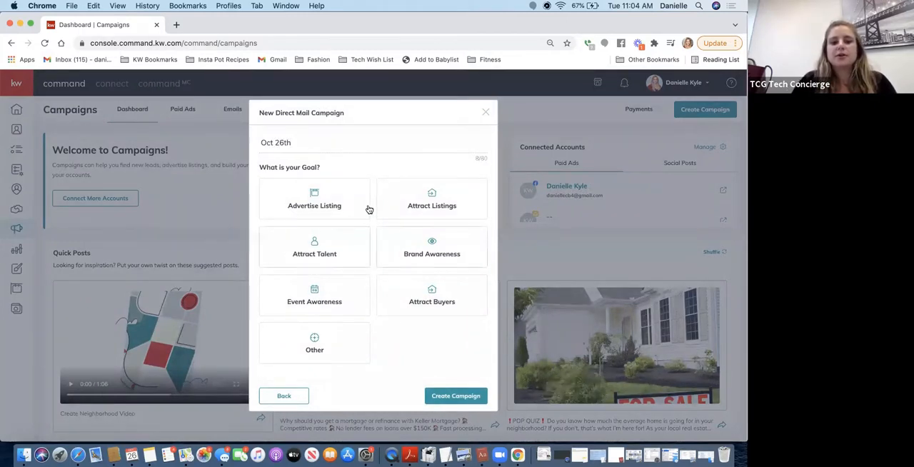
click(331, 207)
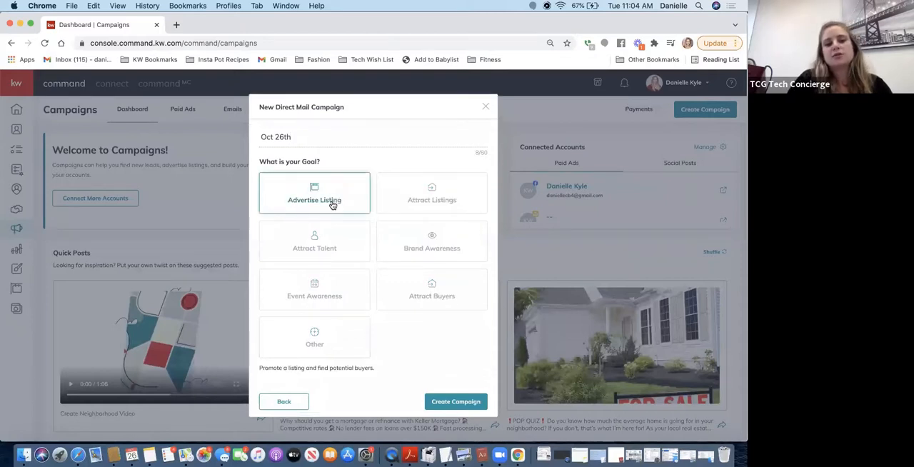
scroll(317, 367, down, 2)
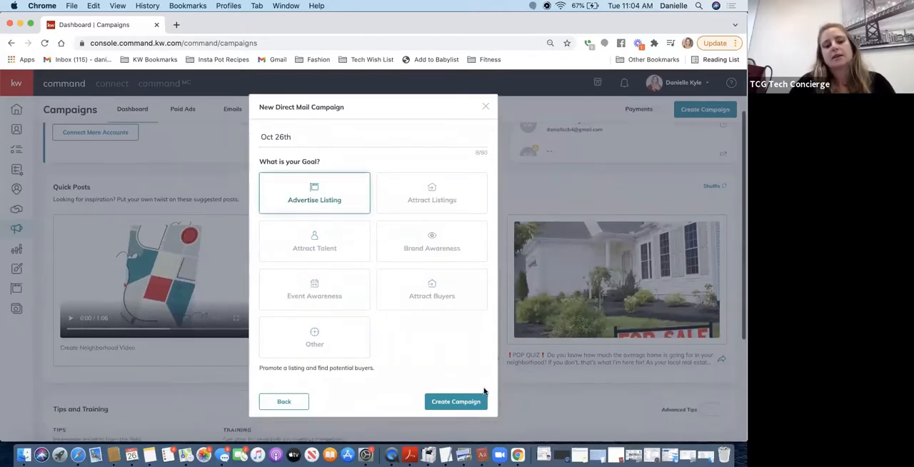
click(462, 402)
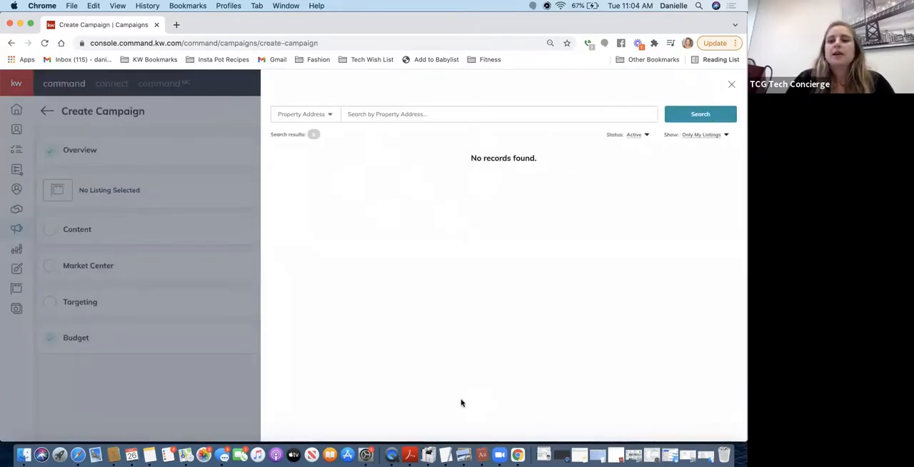
Set the listing search to show All Listings
click(715, 135)
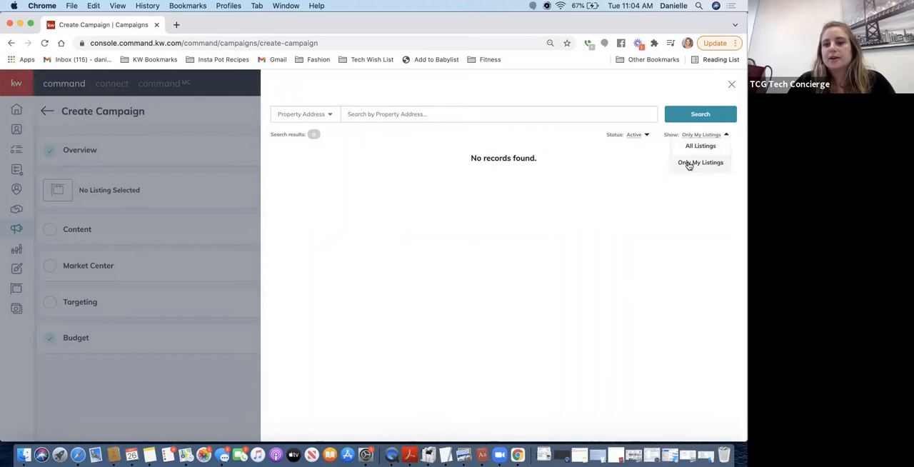
click(689, 164)
click(701, 139)
click(699, 146)
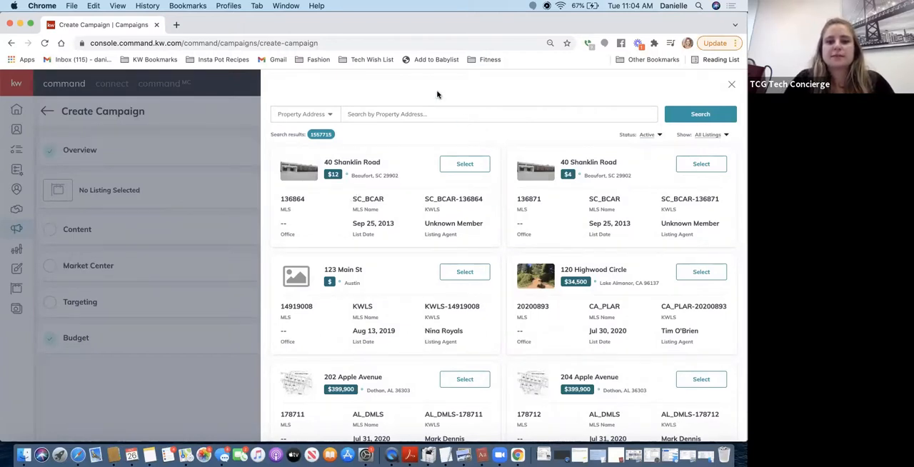
Search the listings by Listing Agent, entering the agent's full name
click(322, 116)
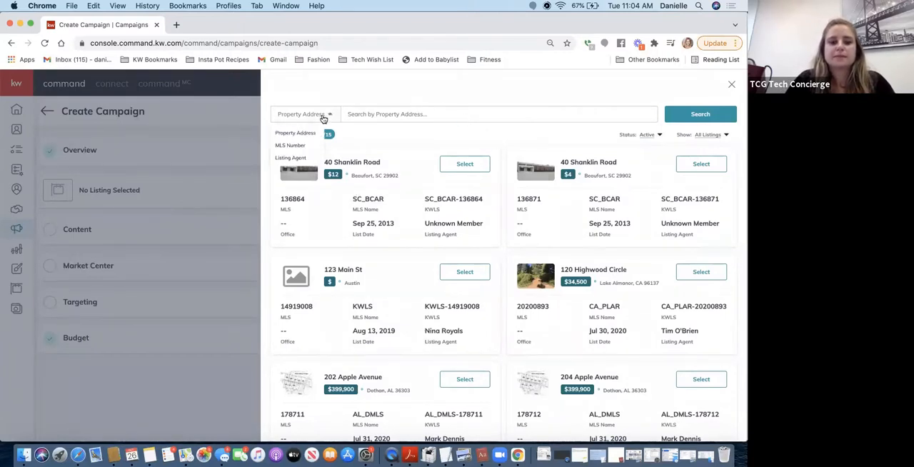
click(298, 151)
click(380, 114)
key(Return)
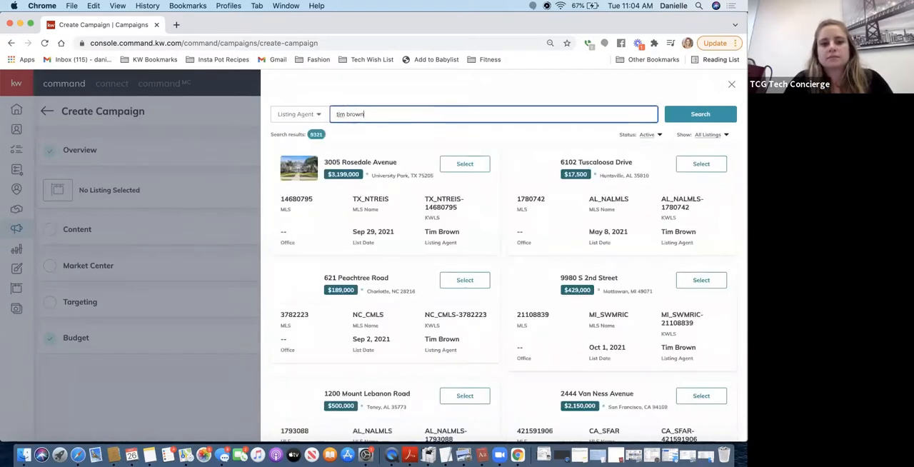
Try the agent search with the long form of the first name, and restore the search with the short form
click(344, 115)
text(othy)
key(Return)
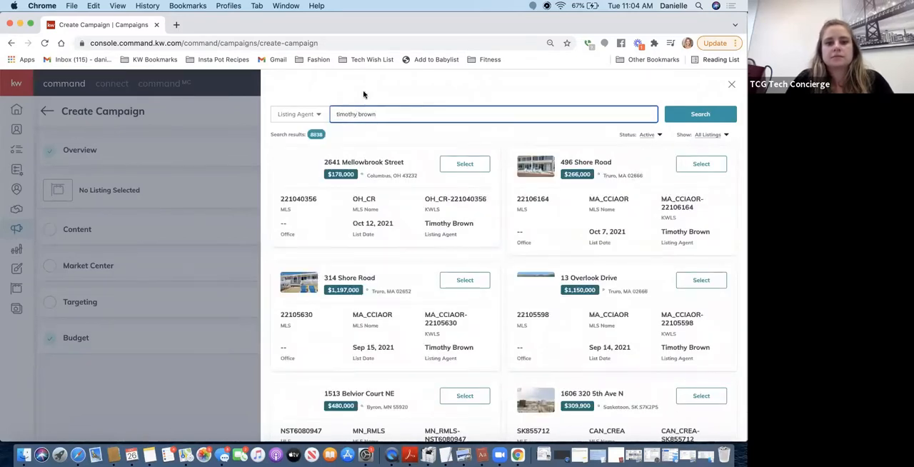
triple_click(425, 115)
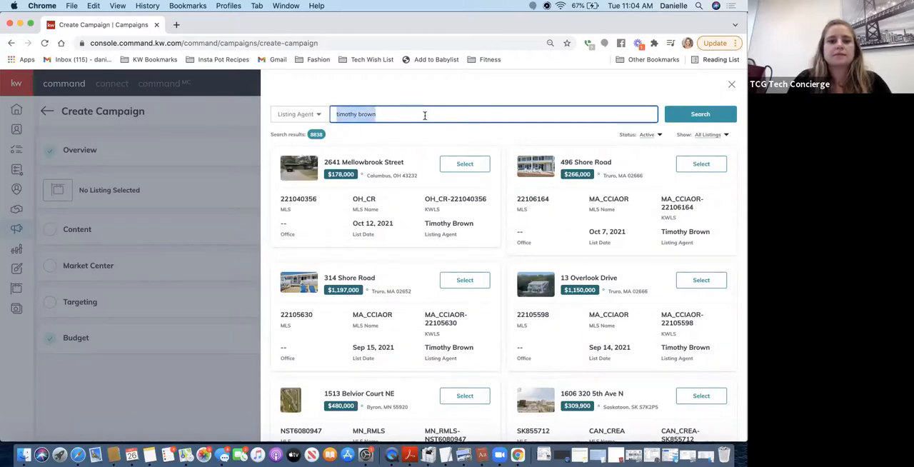
text(tim)
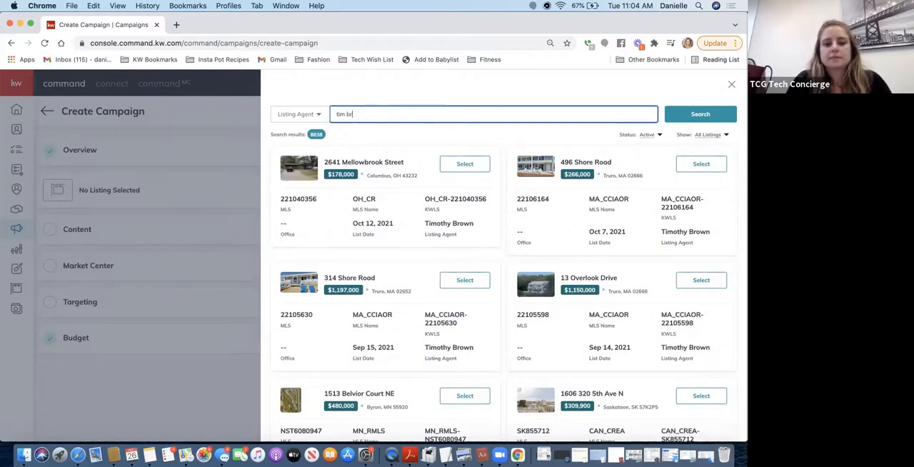
key(Return)
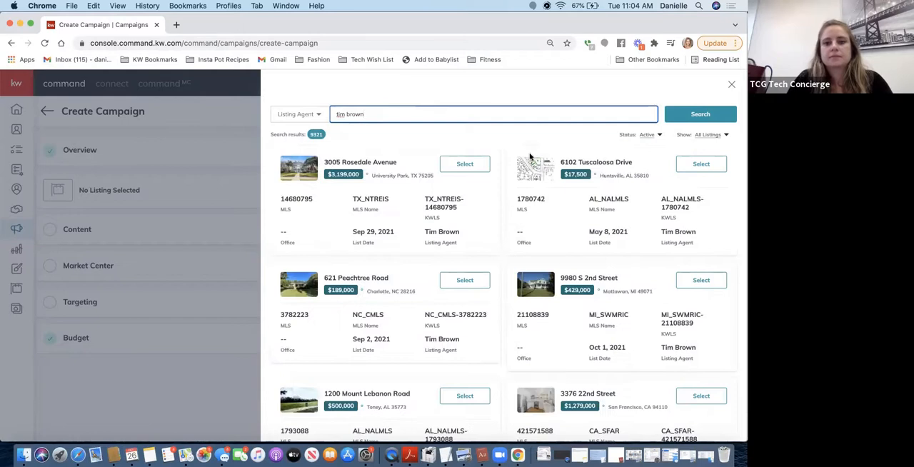
Choose the agent's $1,279,000 San Francisco listing for the campaign
scroll(638, 185, down, 1)
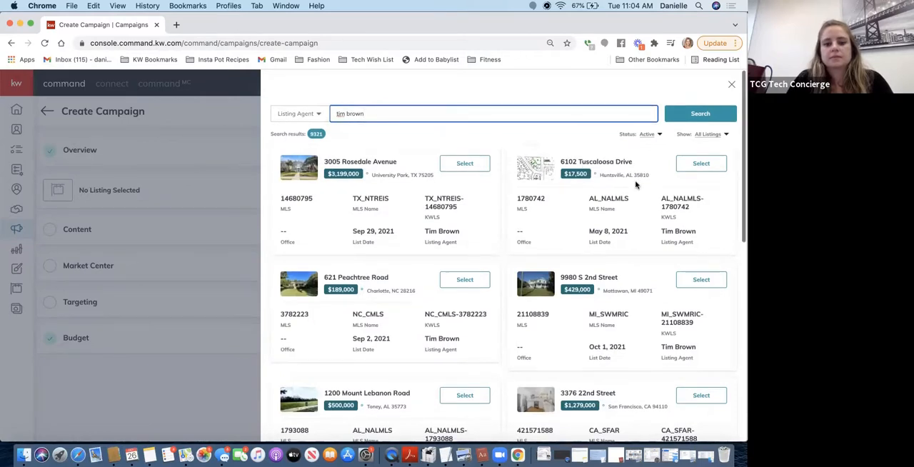
scroll(638, 185, down, 5)
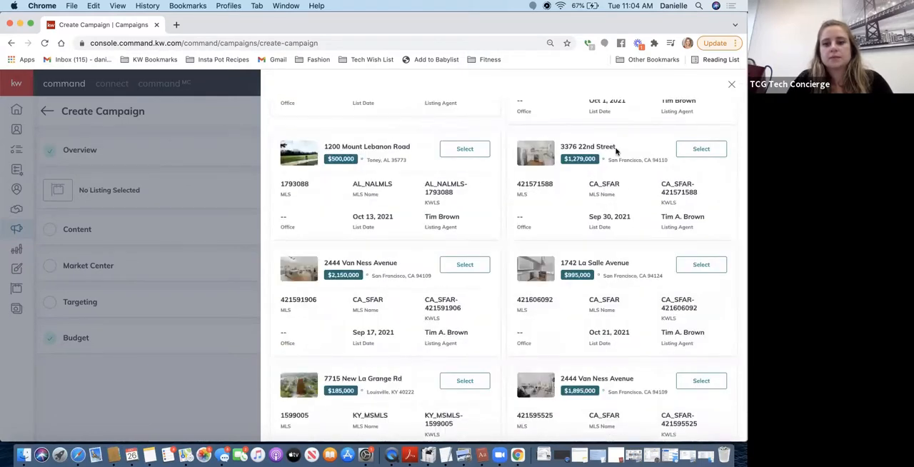
click(703, 150)
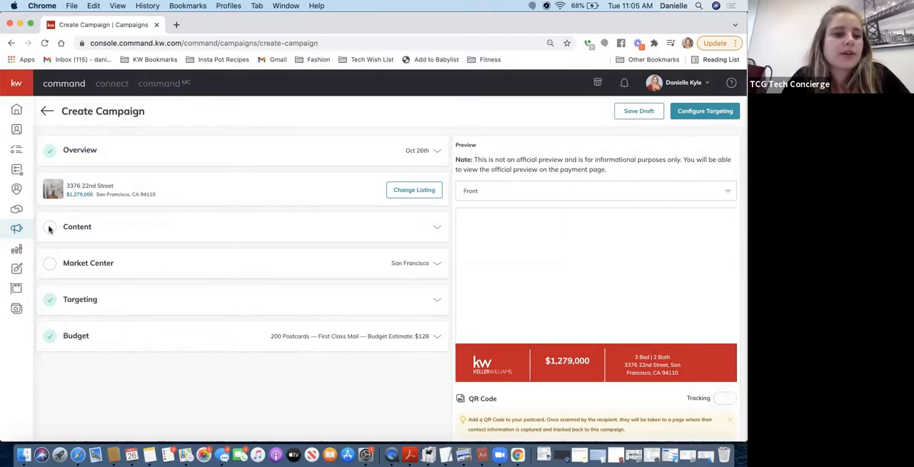
Expand the campaign's Content section and choose the Compact Template, 4 x 6 inches
click(431, 229)
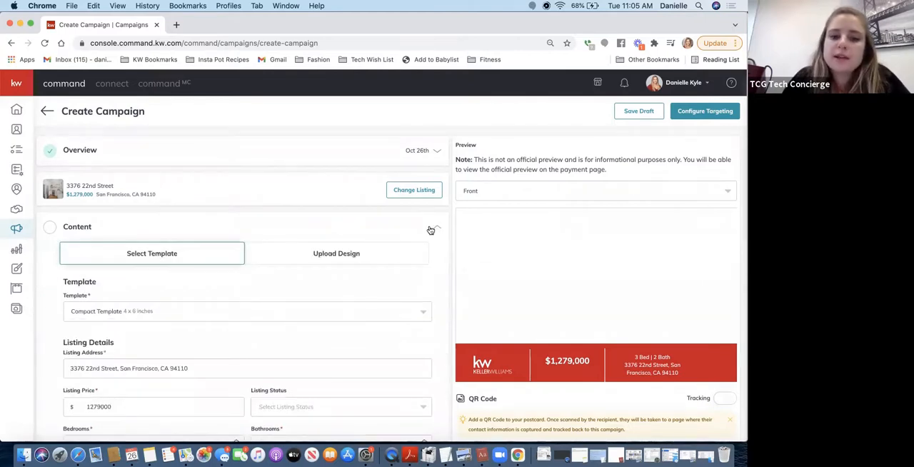
scroll(402, 243, down, 1)
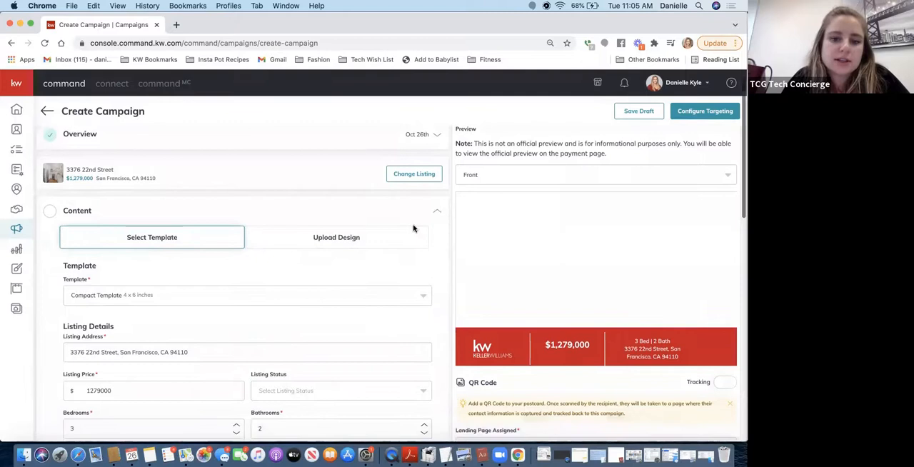
click(420, 221)
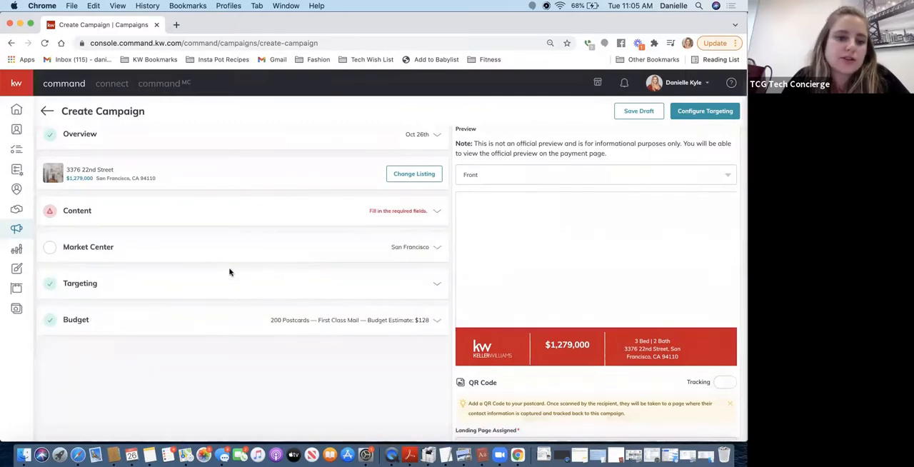
click(260, 212)
scroll(258, 200, down, 1)
scroll(255, 193, down, 2)
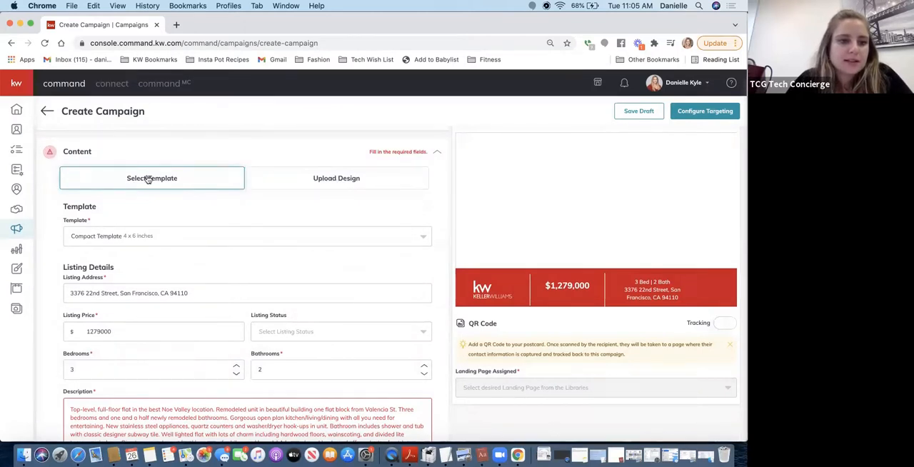
click(111, 238)
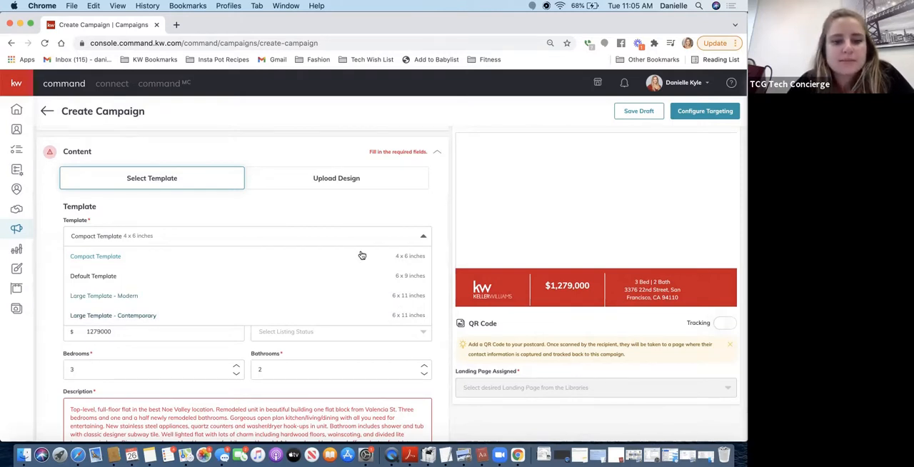
click(77, 259)
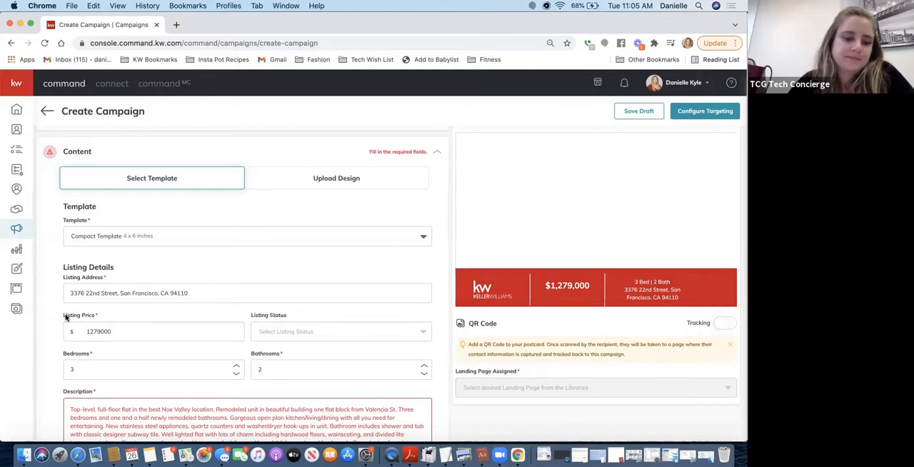
Set the listing status to JUST LISTED and the number of bathrooms to 2.5 in the listing details
scroll(65, 315, down, 3)
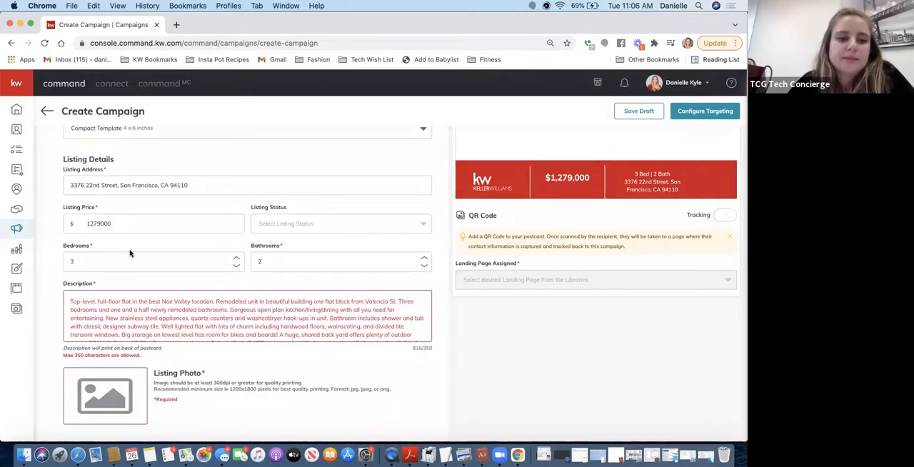
click(260, 228)
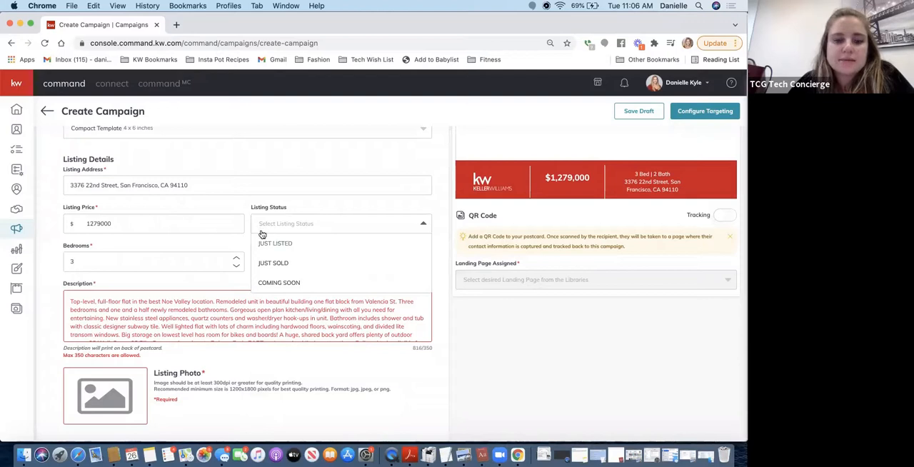
click(267, 243)
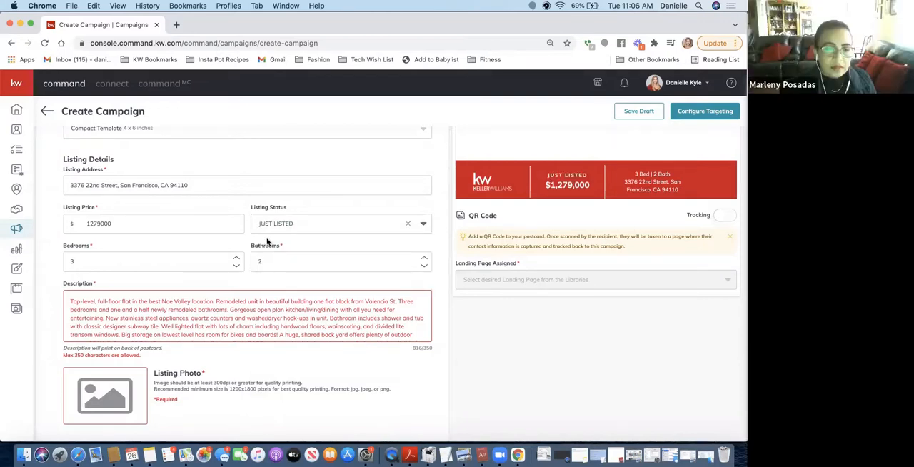
click(280, 224)
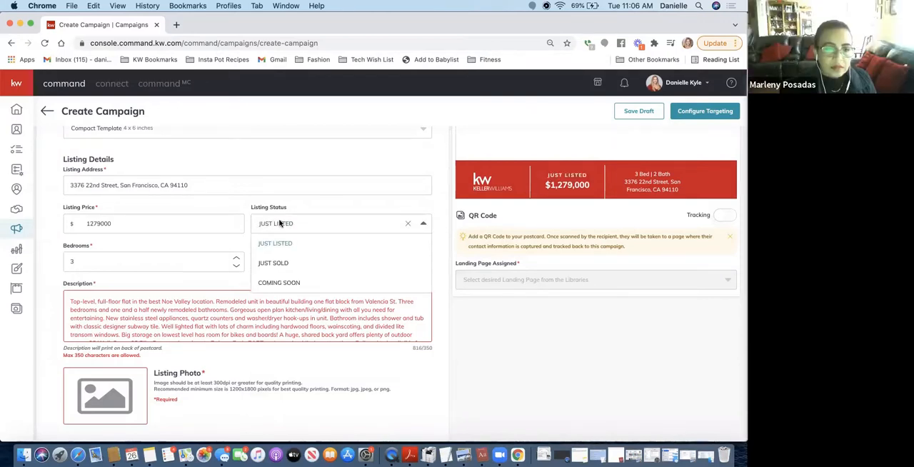
click(207, 253)
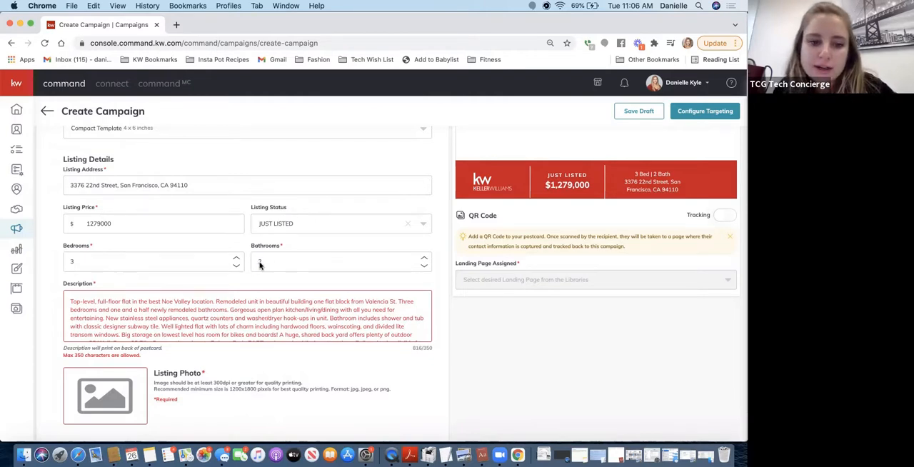
click(424, 259)
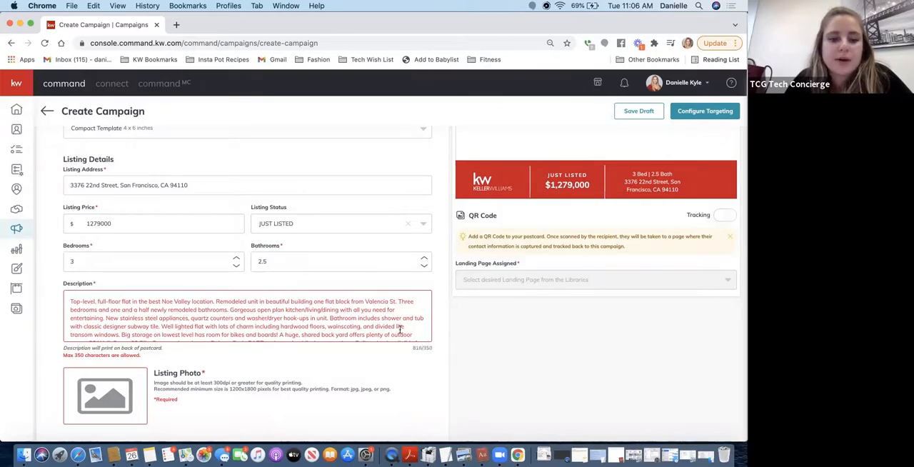
Read through the listing's Description text
scroll(400, 329, down, 2)
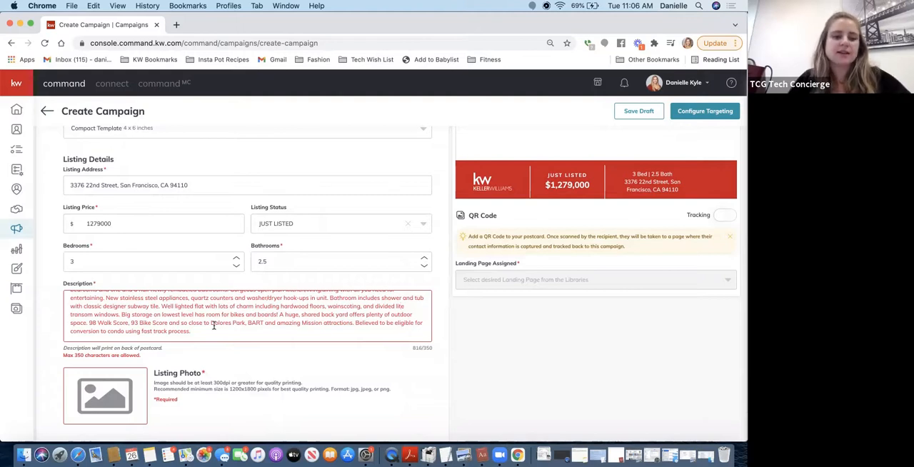
scroll(188, 308, up, 3)
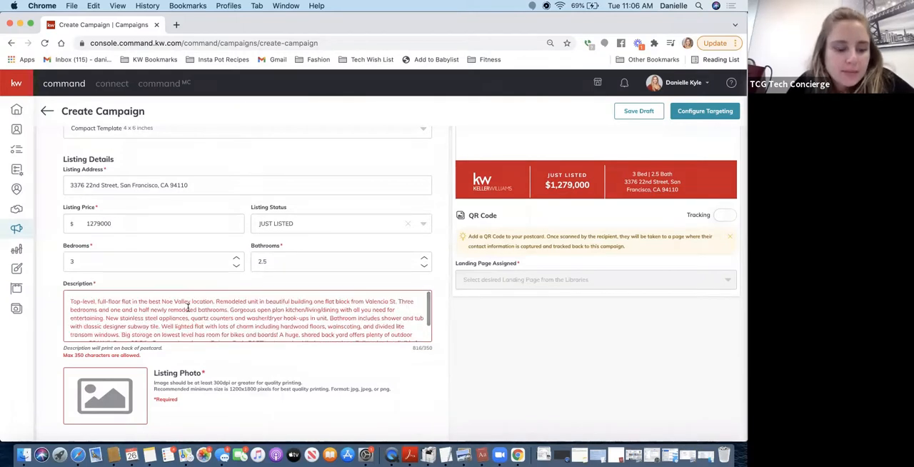
Set the number of bathrooms to 1.5 in the listing details to match the description
scroll(243, 319, down, 2)
scroll(244, 319, up, 2)
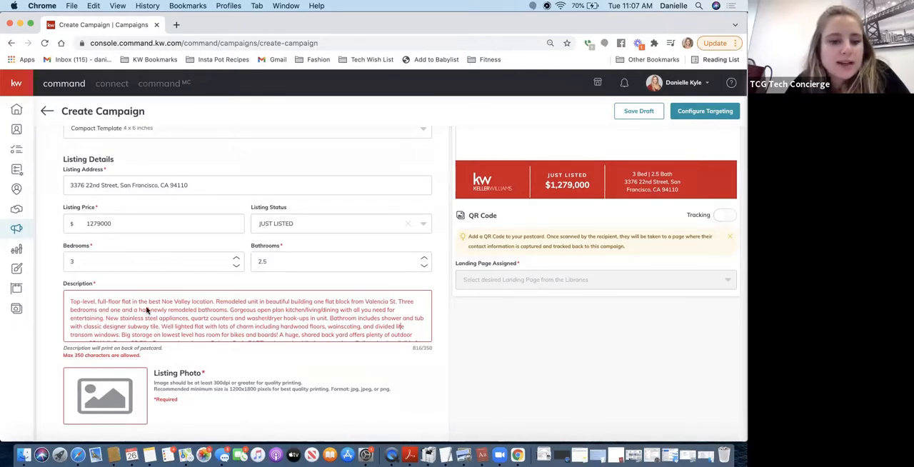
click(425, 265)
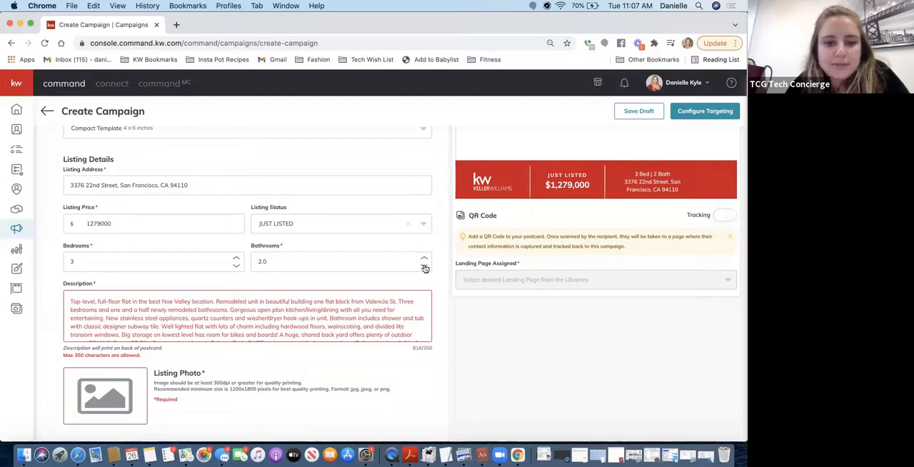
click(425, 266)
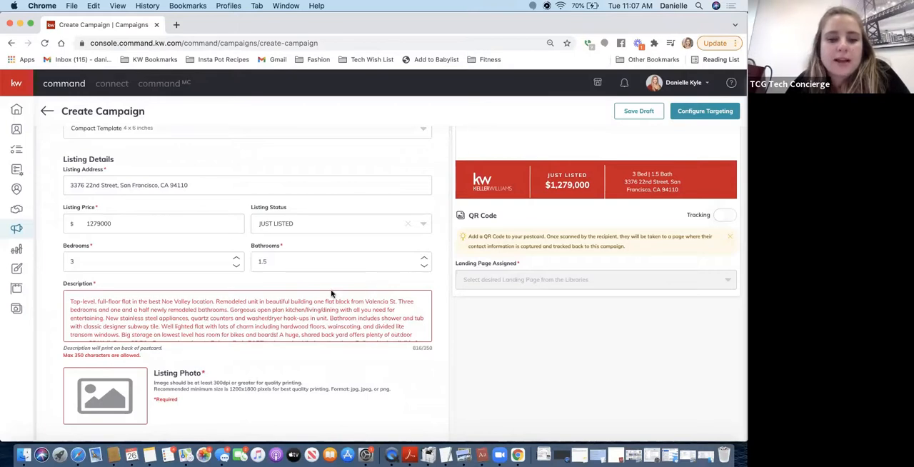
Delete the two sentences about the remodeled unit near Valencia St. and the bedrooms and bathrooms from the Description
scroll(286, 326, down, 1)
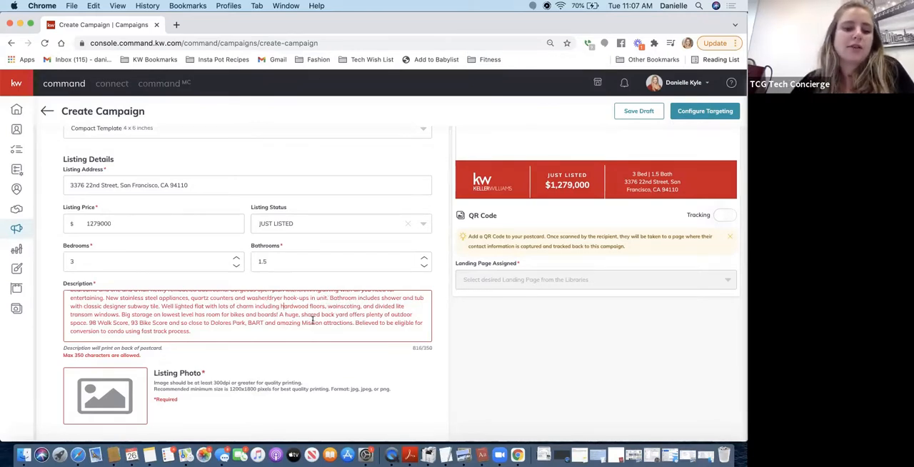
scroll(236, 325, up, 1)
scroll(236, 325, up, 2)
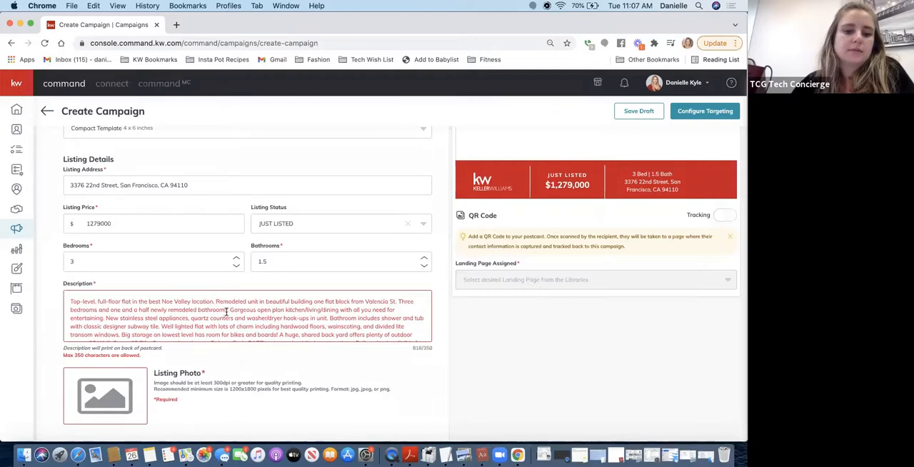
drag(226, 311, 215, 304)
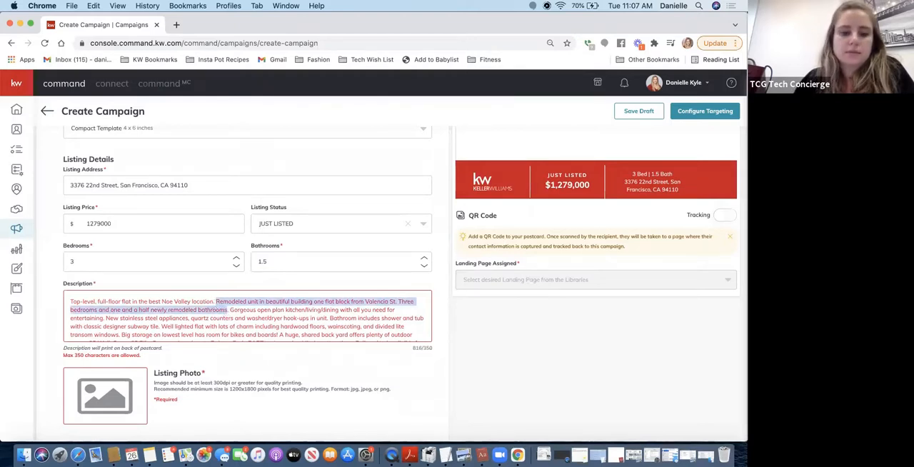
key(BackSpace)
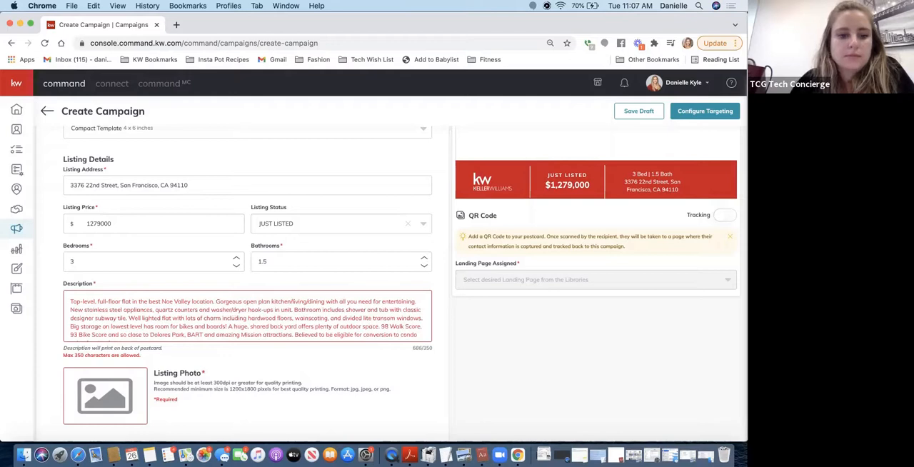
Delete the end of the Description, from the 98 Walk Score through the condo conversion sentence
scroll(328, 314, down, 1)
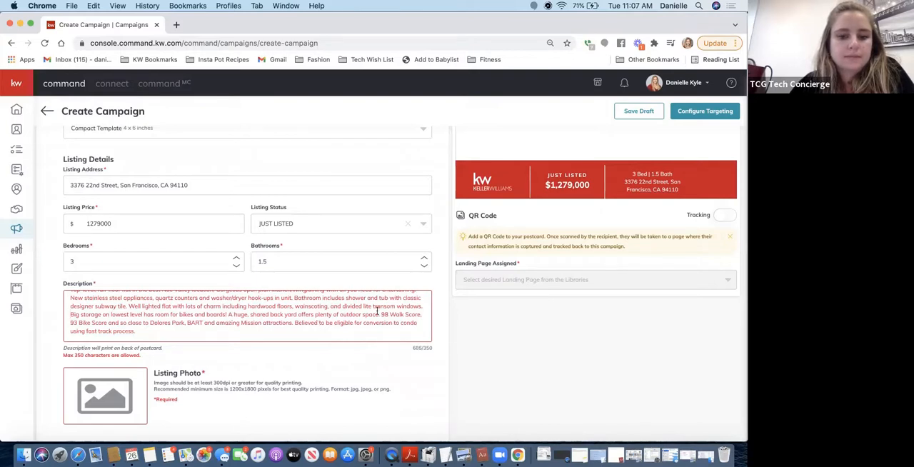
drag(382, 315, 394, 329)
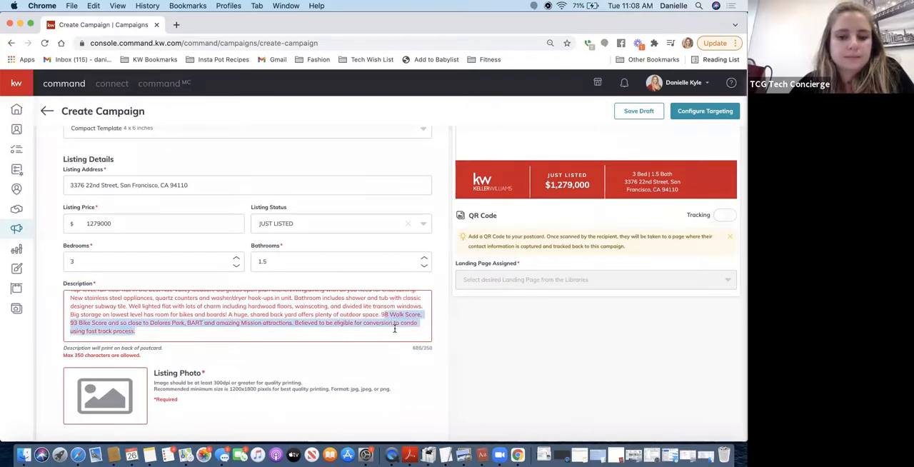
key(BackSpace)
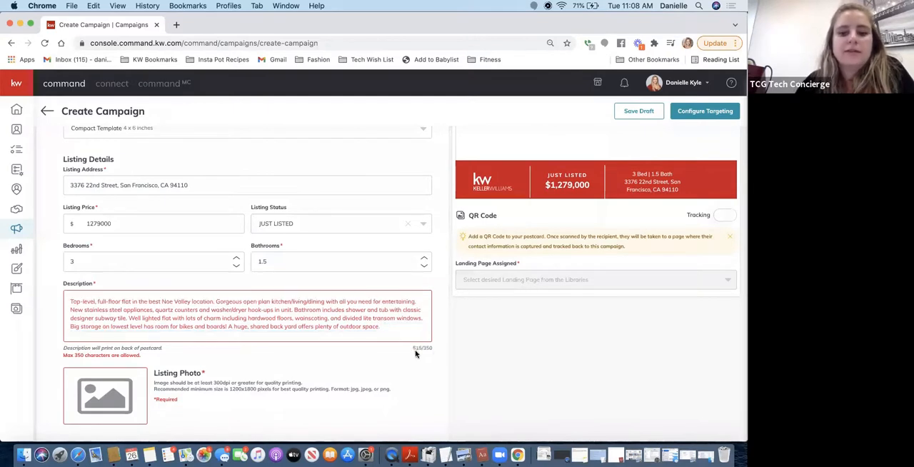
scroll(337, 321, up, 1)
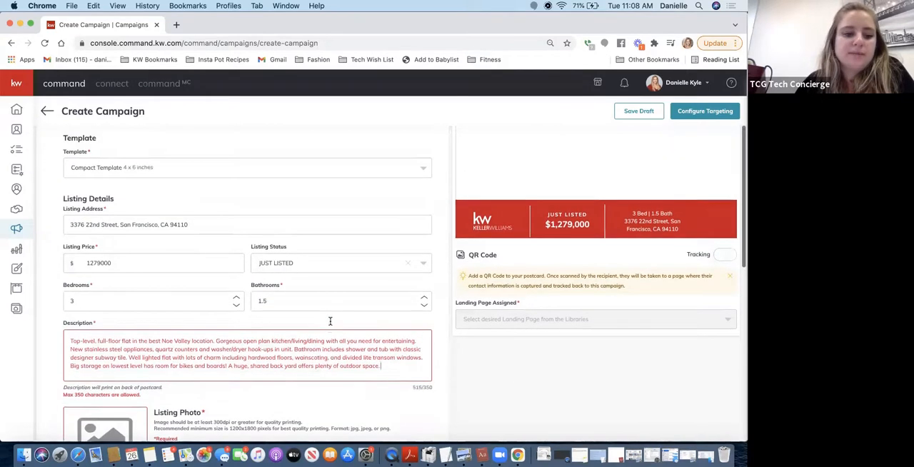
Replace "Well lighted flat with lots of charm including" with "Includes" in the Description
click(231, 356)
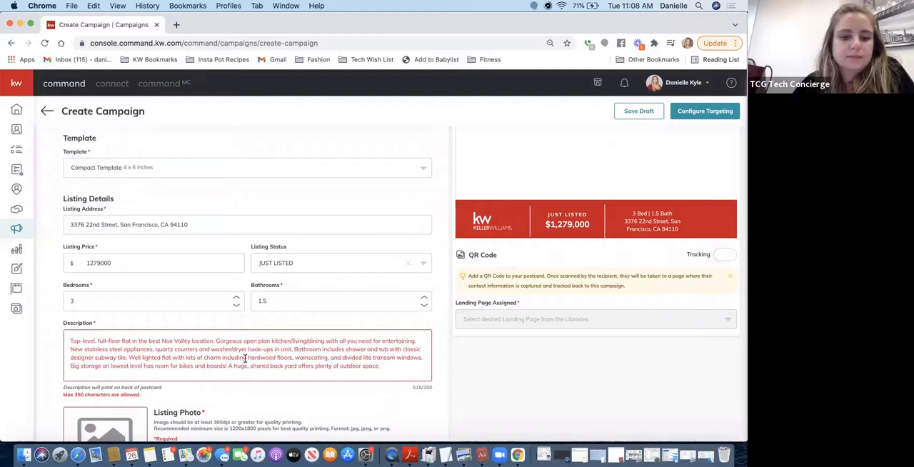
drag(247, 357, 131, 359)
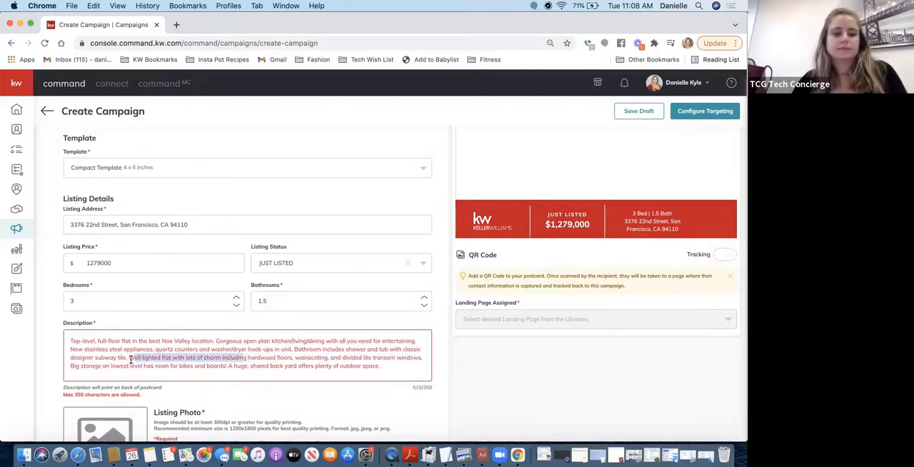
text(Includ)
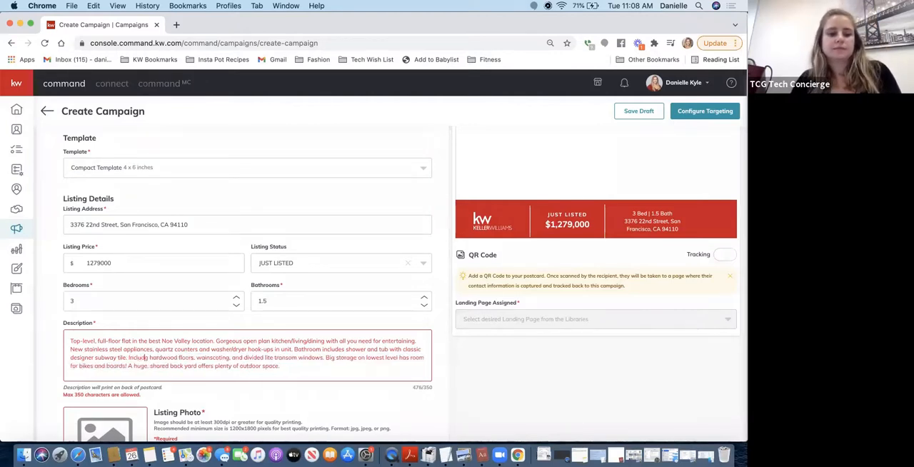
text(es)
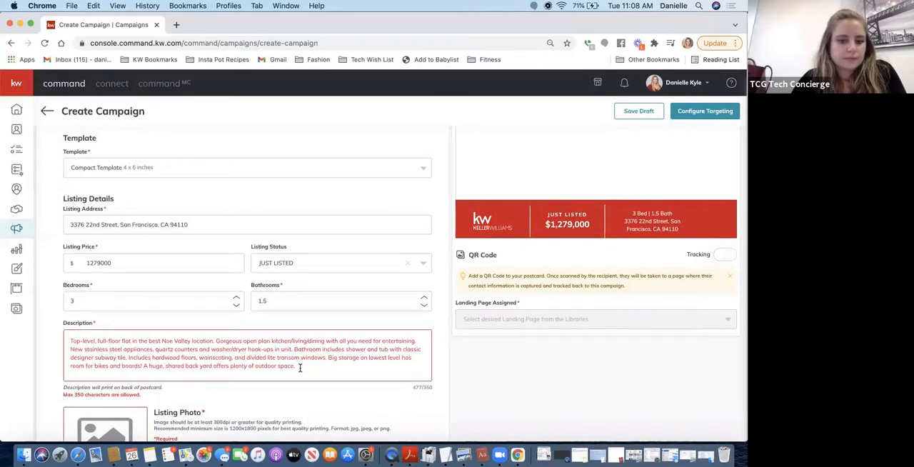
Shorten the Description to 350 characters by deleting the sentences about the big storage and the bathroom's subway tile, plus surplus spaces
drag(328, 358, 142, 366)
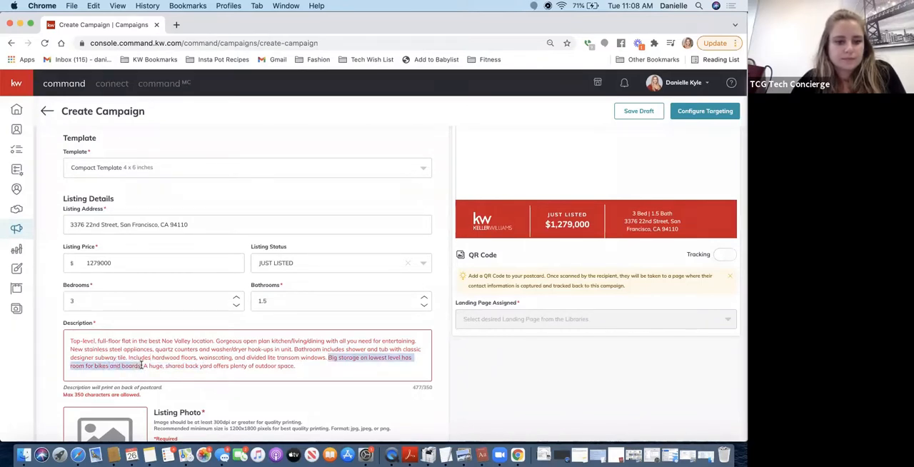
key(BackSpace)
key(BackSpace)
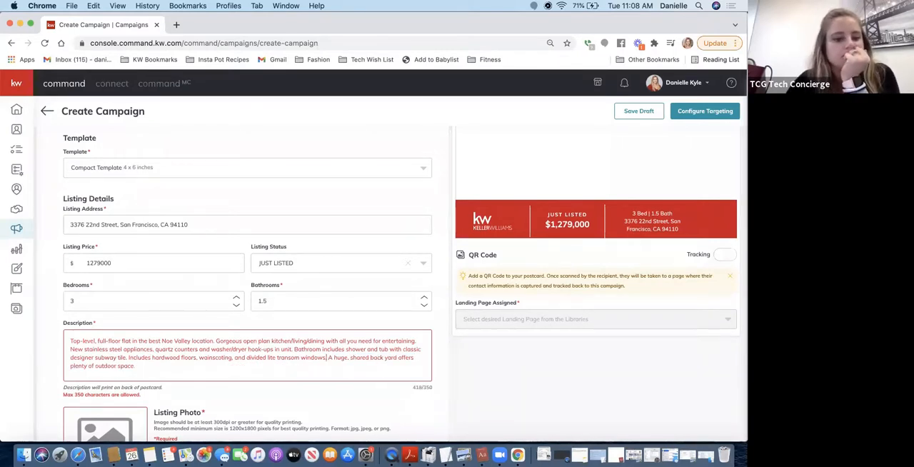
drag(294, 349, 128, 358)
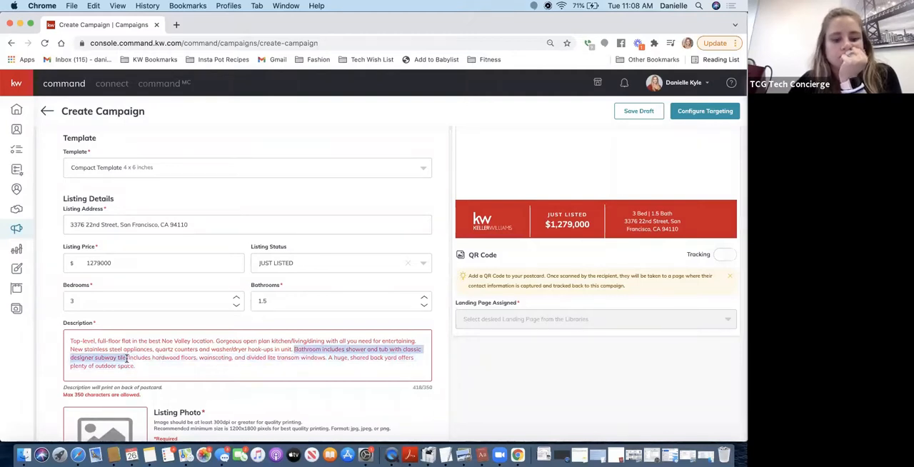
key(BackSpace)
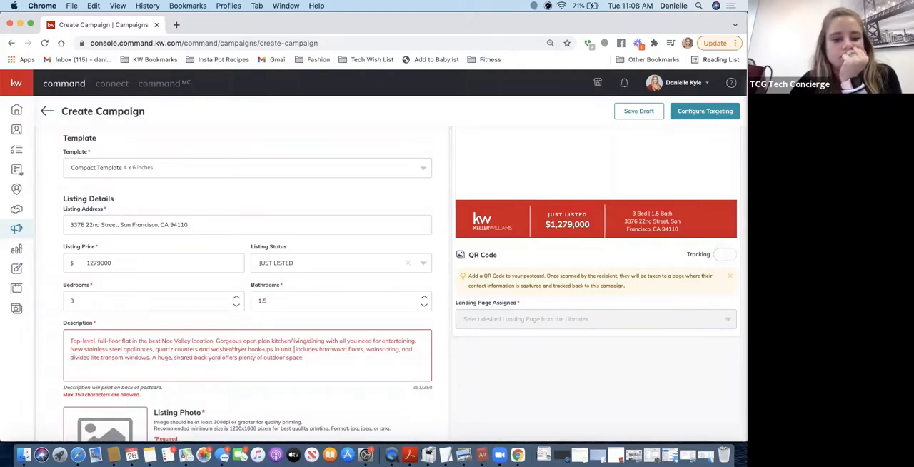
key(BackSpace)
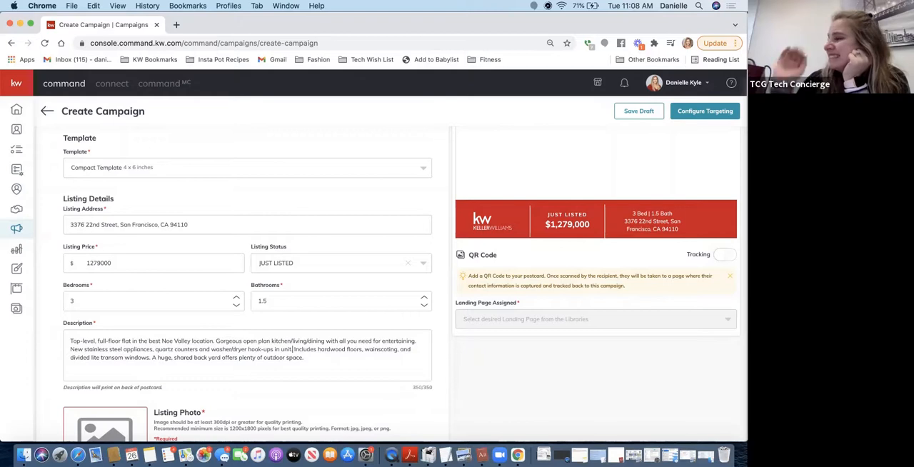
Upload KW_Stock_1st_Web_0002.jpeg from the Downloads folder as the listing photo
scroll(135, 321, down, 3)
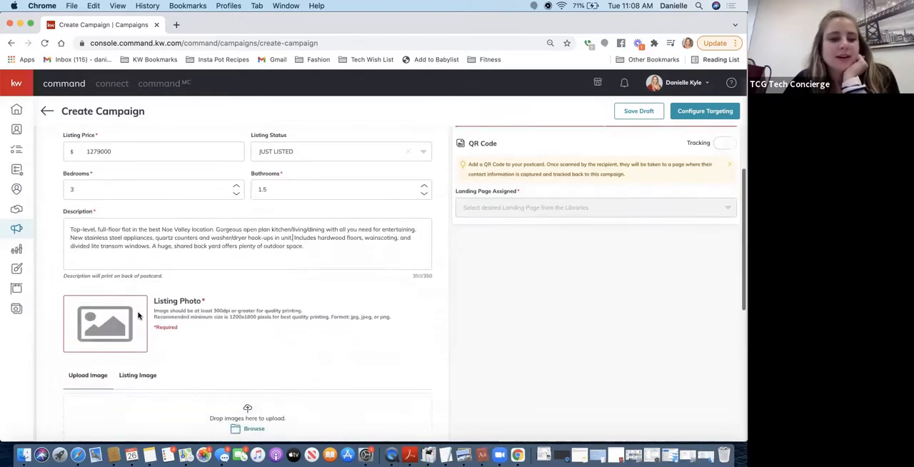
scroll(115, 318, down, 1)
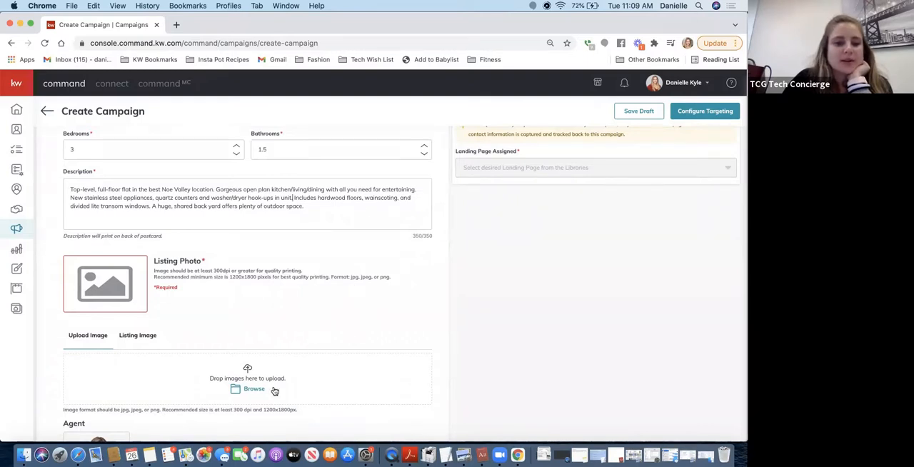
scroll(245, 312, down, 1)
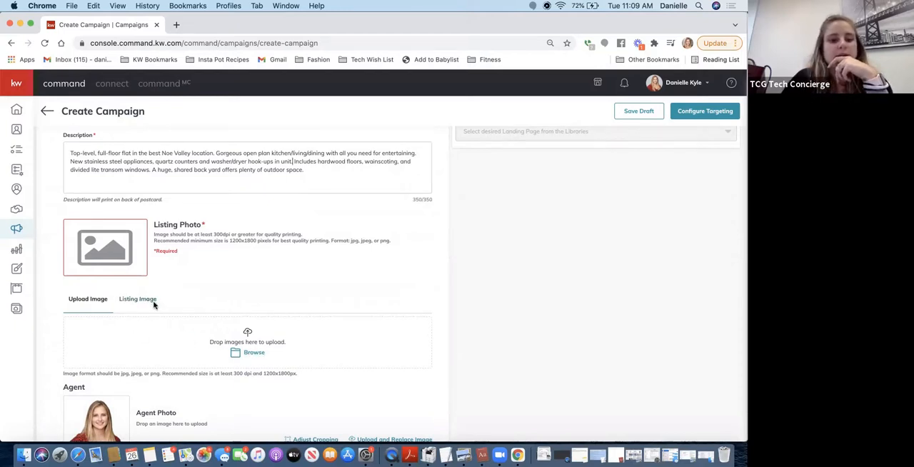
click(249, 354)
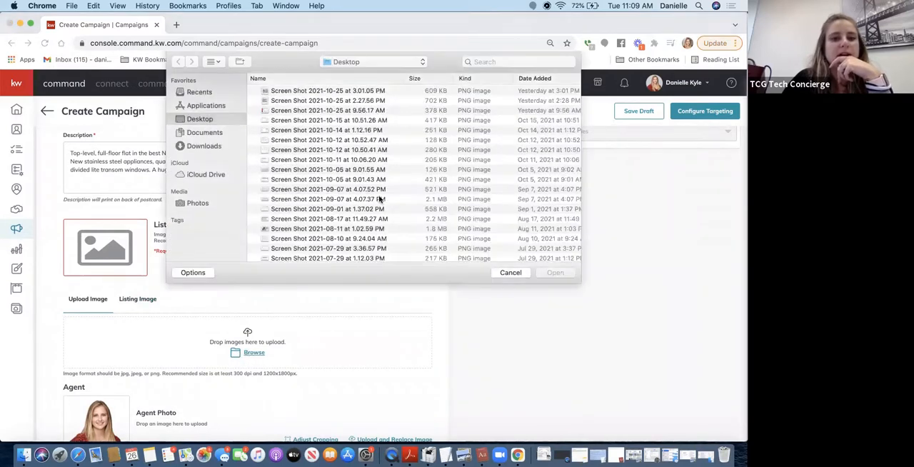
scroll(330, 187, down, 10)
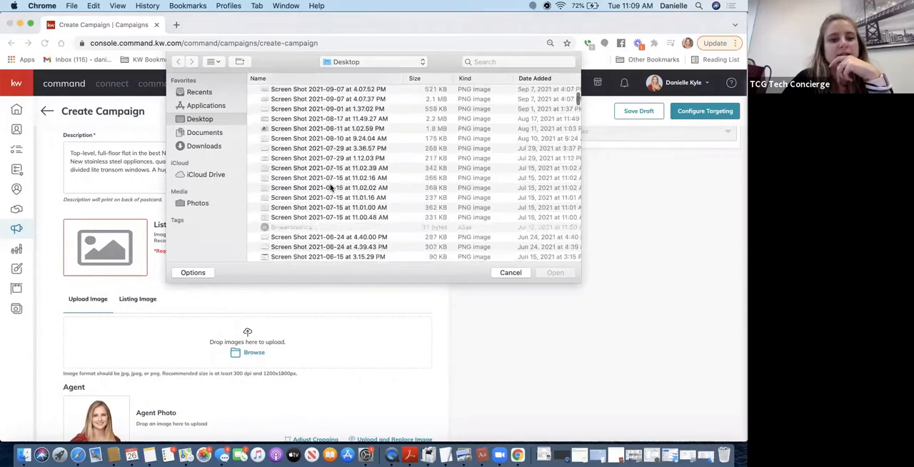
scroll(331, 187, down, 6)
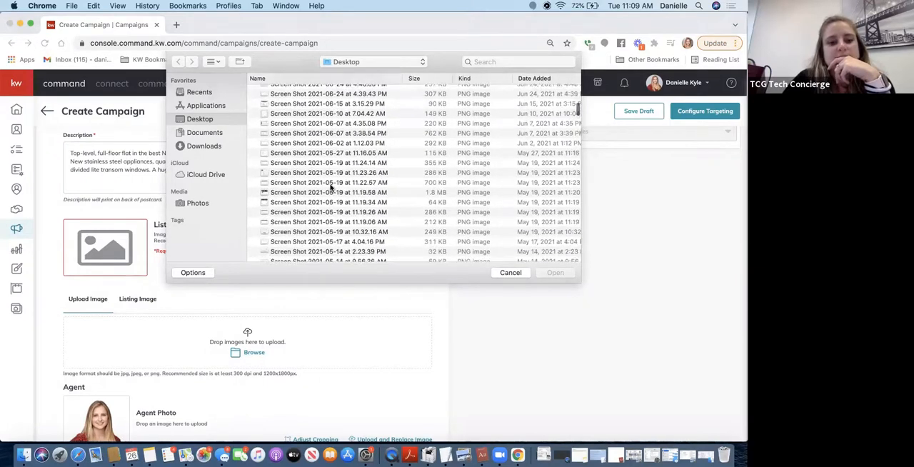
scroll(330, 188, down, 5)
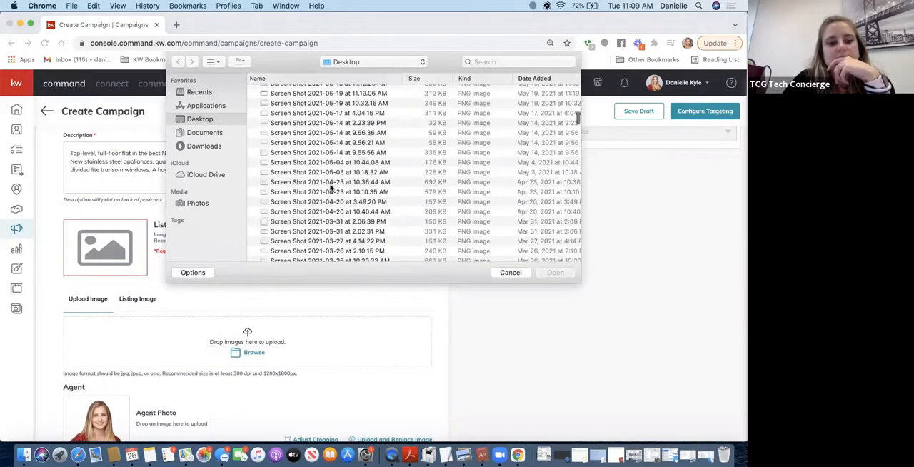
scroll(331, 187, down, 10)
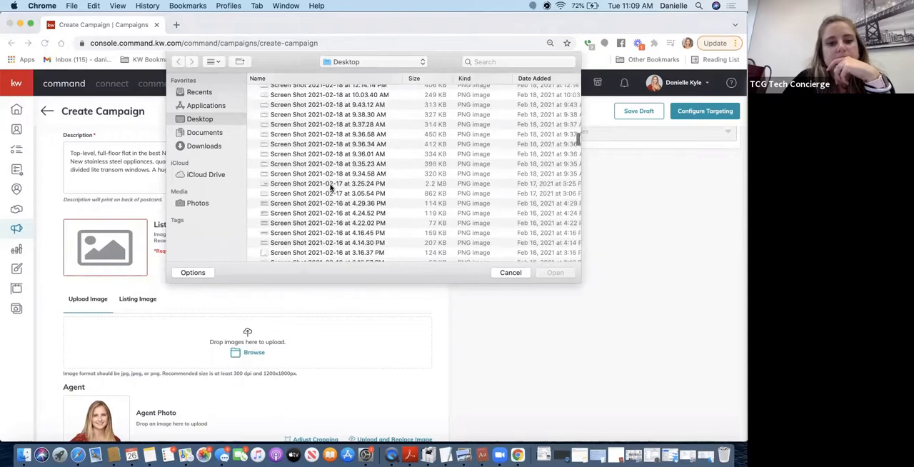
scroll(331, 187, down, 10)
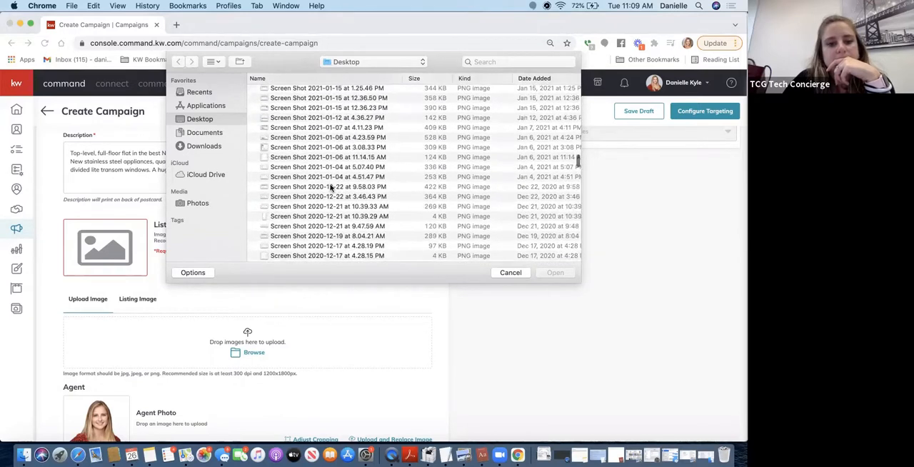
click(213, 150)
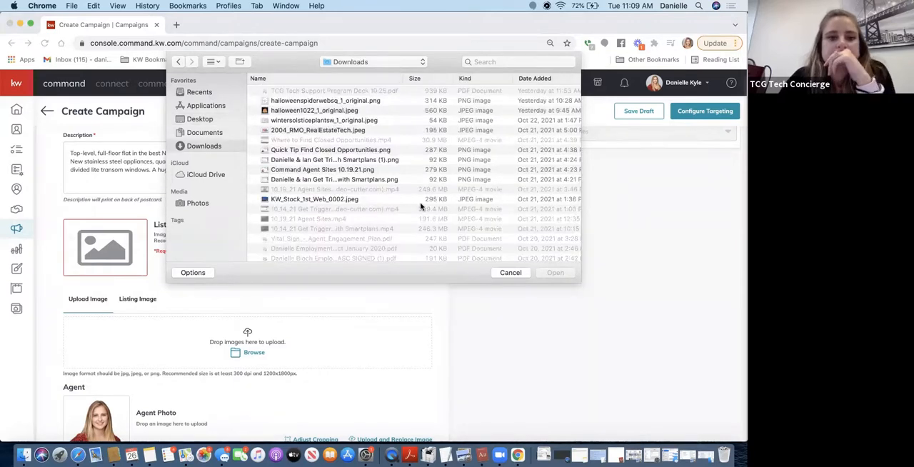
click(421, 203)
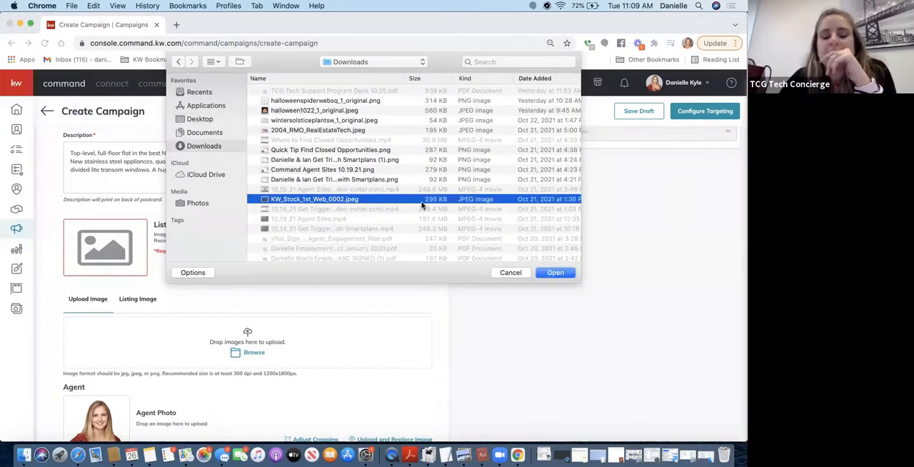
click(571, 276)
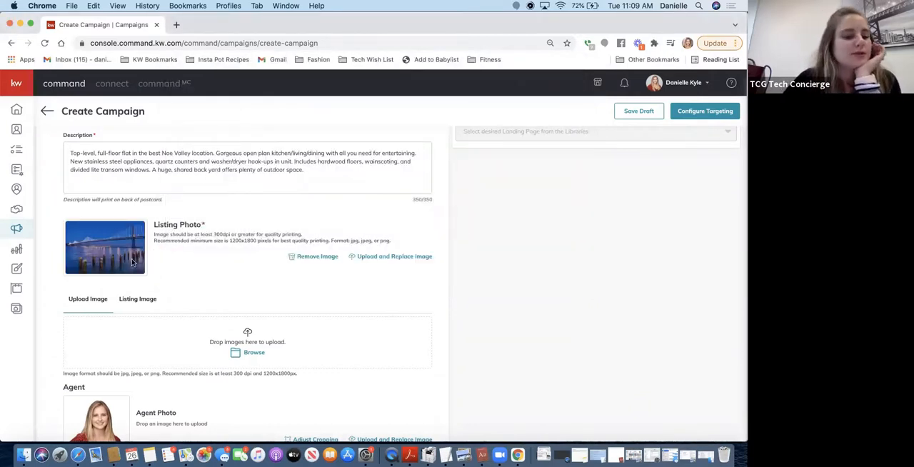
Save the Content section with the existing agent details and accept using the low-resolution listing photo
scroll(147, 281, down, 4)
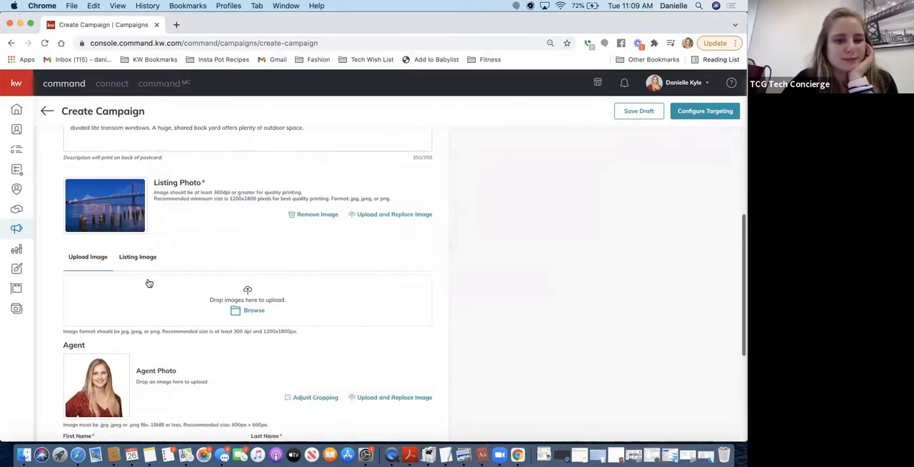
scroll(174, 326, down, 1)
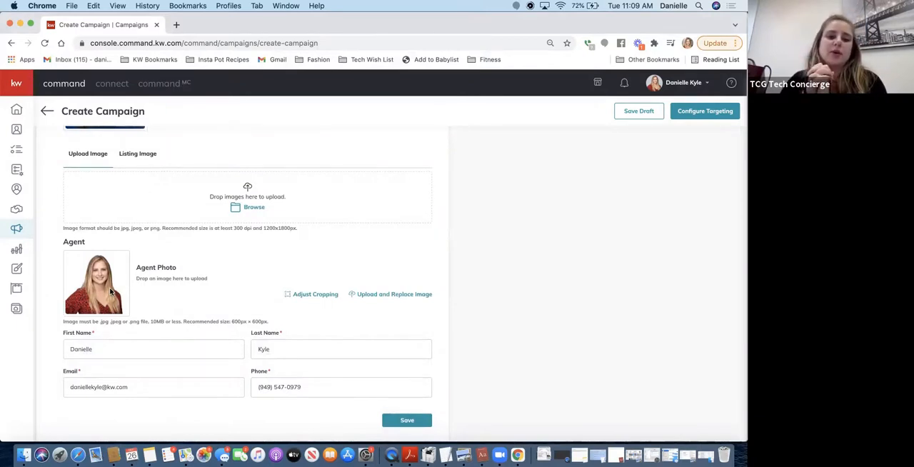
scroll(110, 287, down, 2)
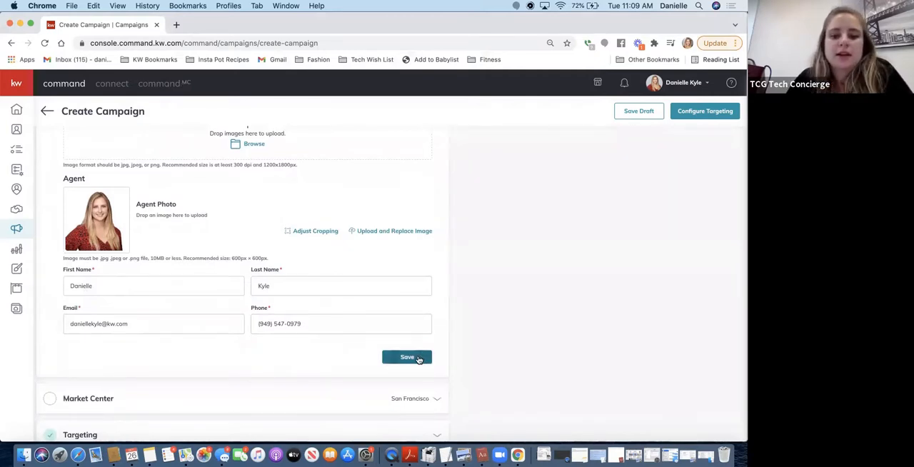
click(419, 359)
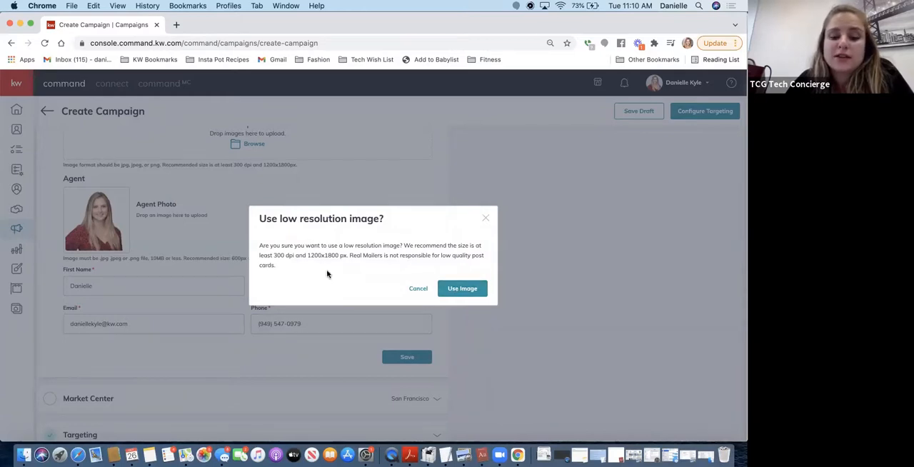
click(464, 288)
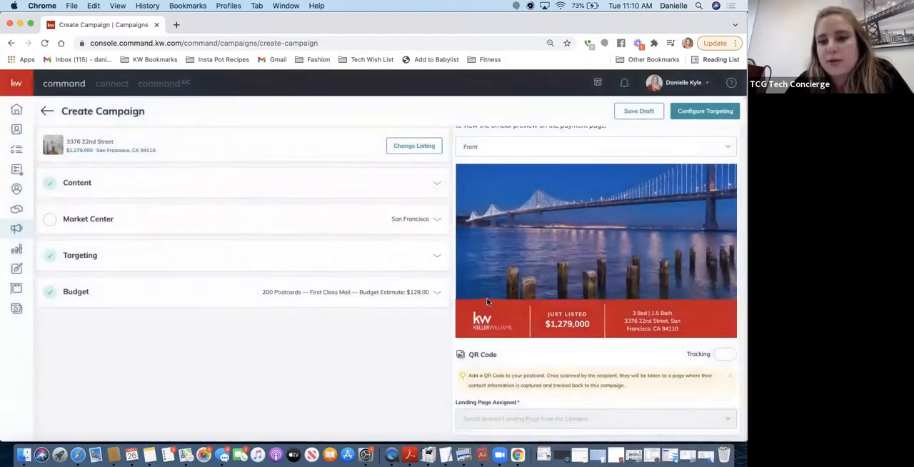
Check the front of the postcard preview and switch it to the Back side
scroll(478, 296, up, 1)
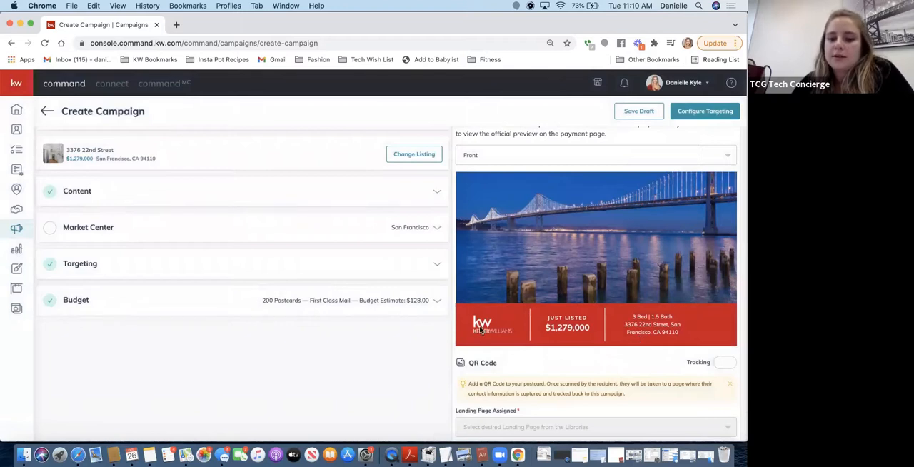
click(726, 155)
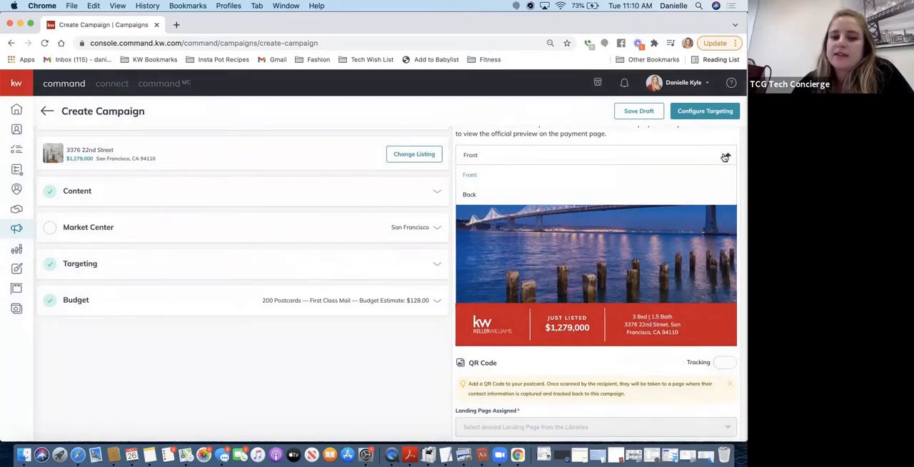
click(580, 196)
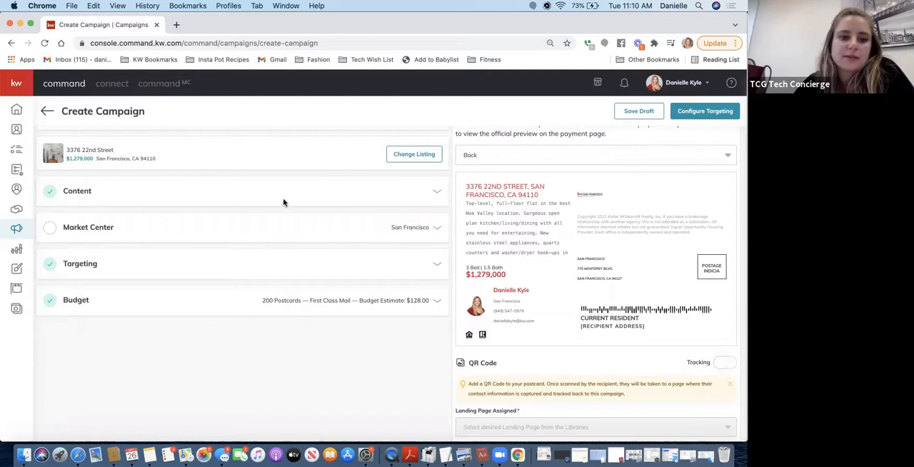
Reopen the Content section and delete everything after "washer/dryer hook-ups" in the Description, ending the sentence there with a period
click(339, 191)
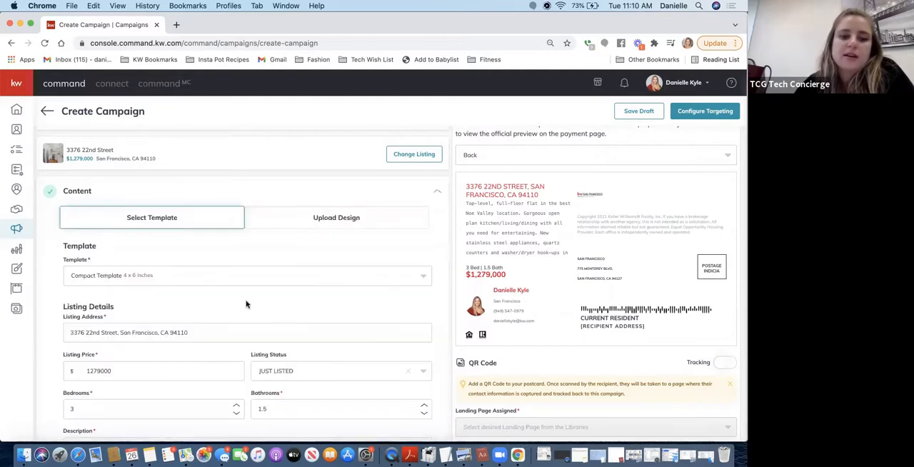
scroll(246, 304, down, 2)
scroll(246, 304, down, 5)
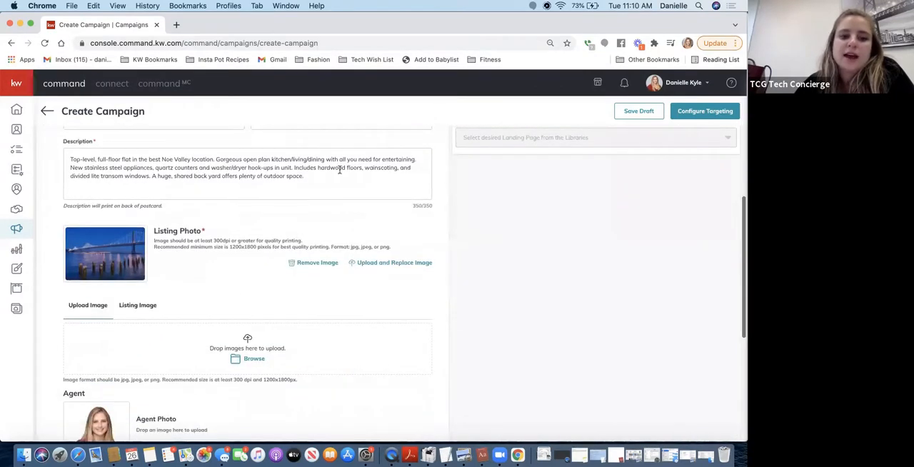
scroll(519, 249, up, 5)
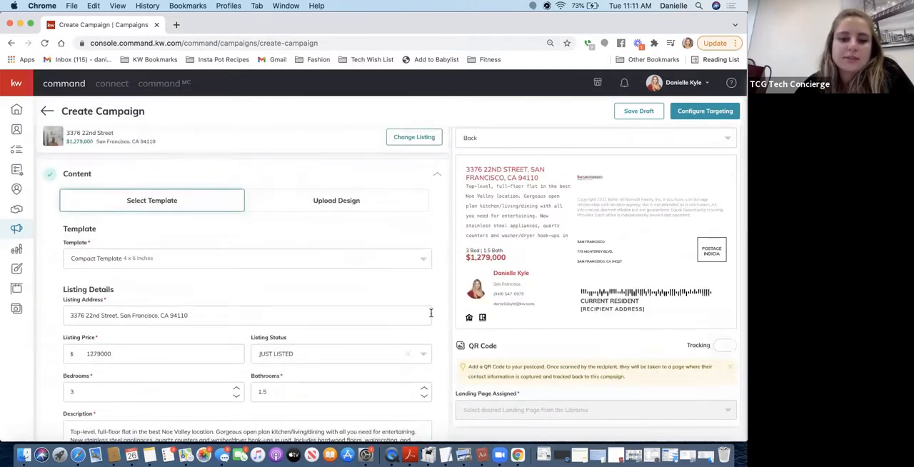
scroll(431, 313, down, 2)
drag(305, 366, 272, 358)
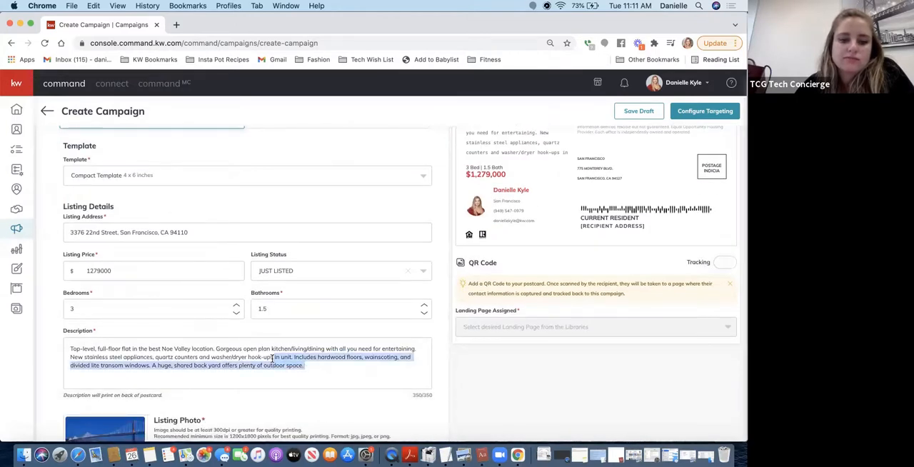
key(BackSpace)
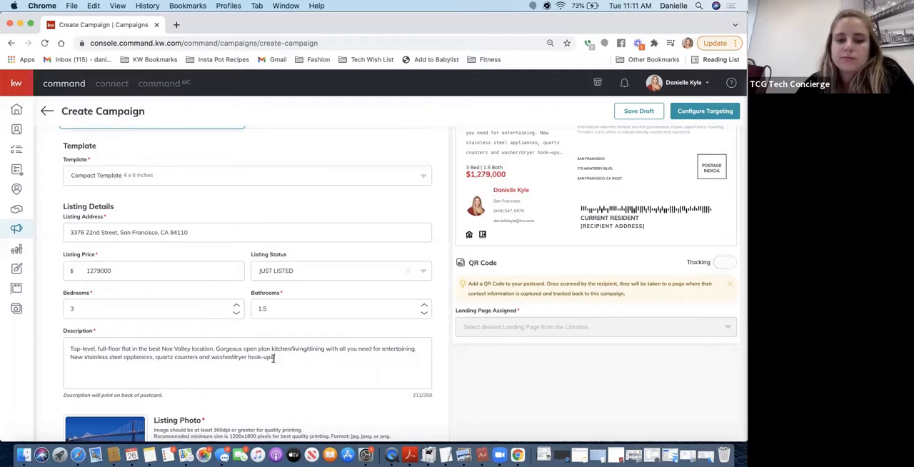
scroll(532, 225, up, 2)
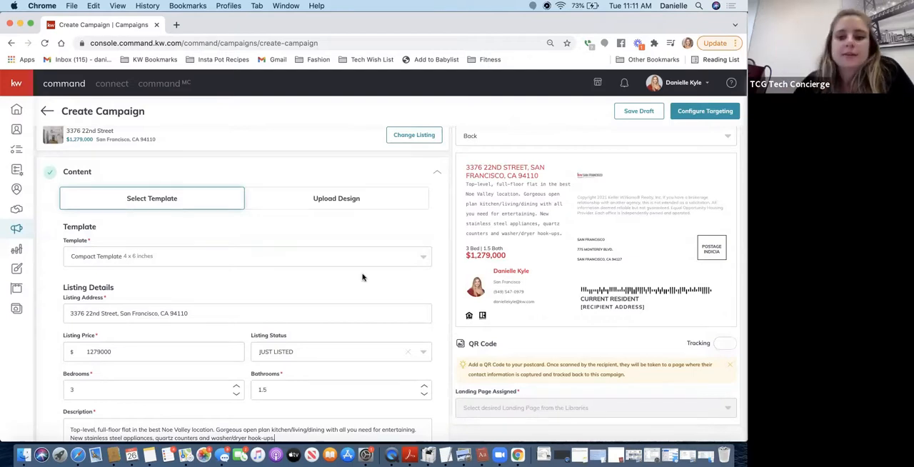
Save the Content section with the shortened Description
scroll(362, 277, down, 1)
scroll(362, 277, down, 2)
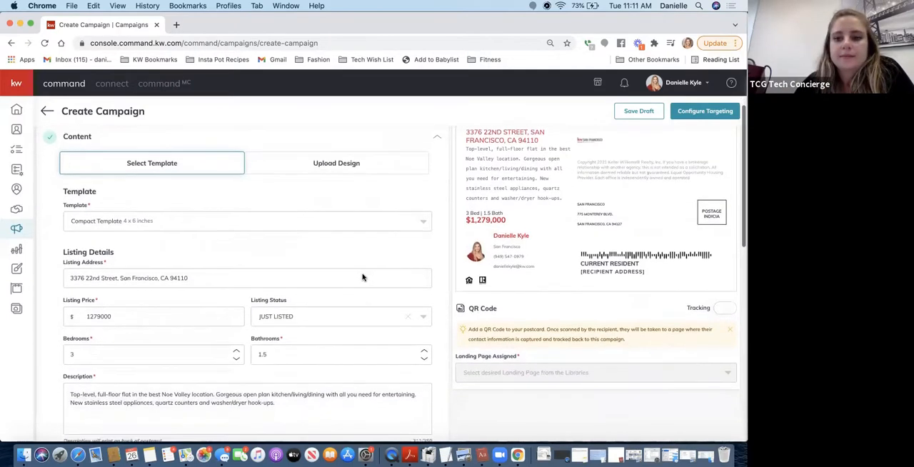
scroll(362, 277, down, 5)
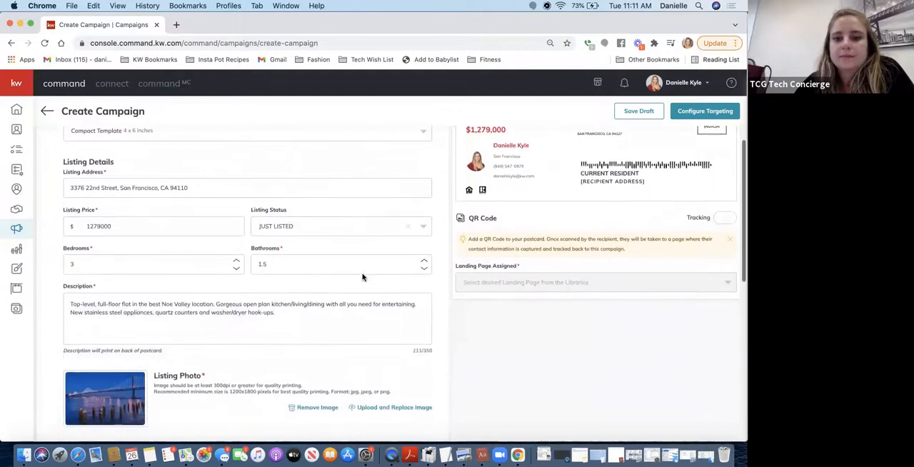
scroll(363, 275, down, 8)
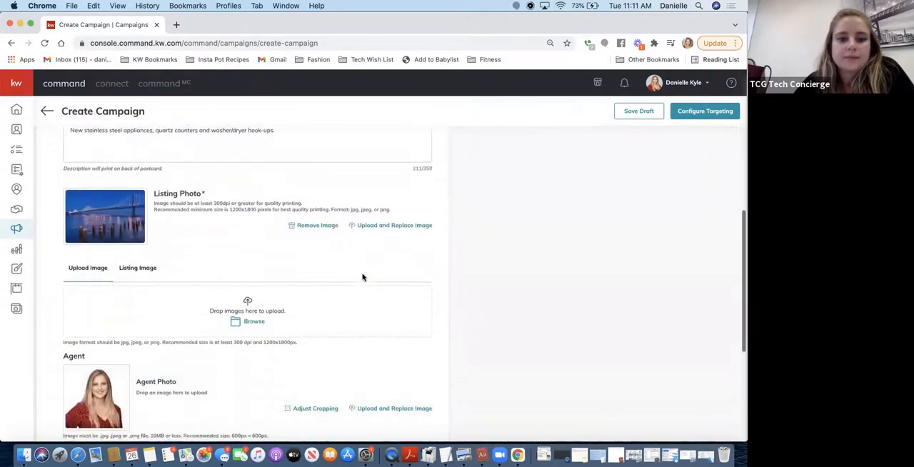
click(403, 303)
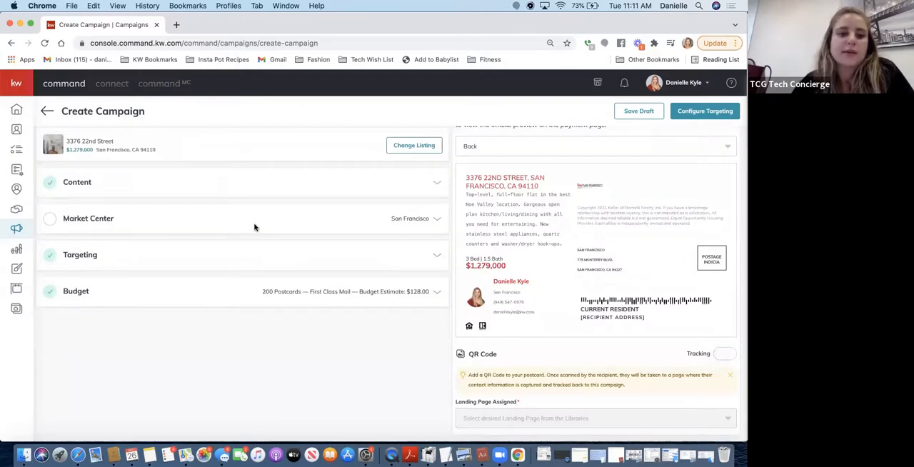
Fill in the missing Market Center address fields with state CA and zip 94127
click(227, 220)
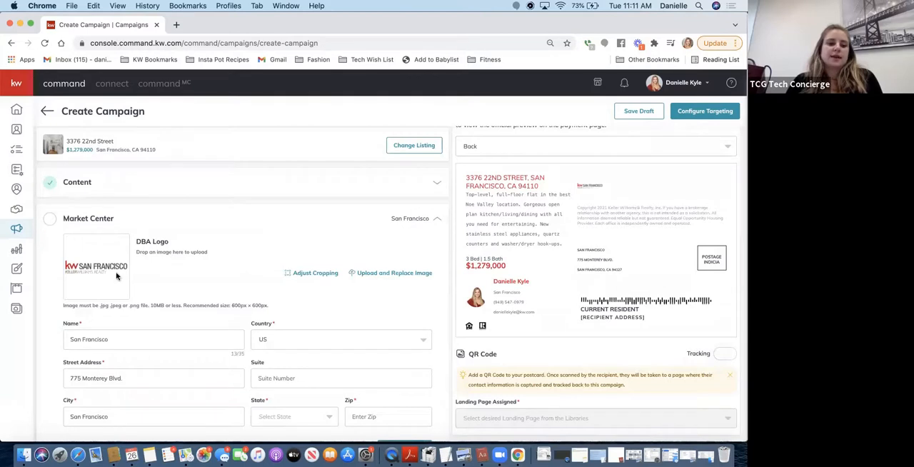
scroll(109, 274, down, 2)
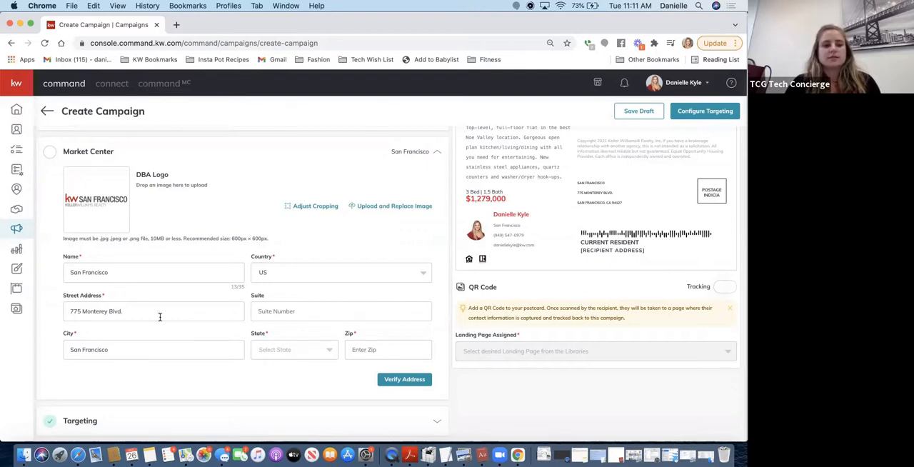
click(298, 348)
scroll(261, 408, down, 2)
click(263, 377)
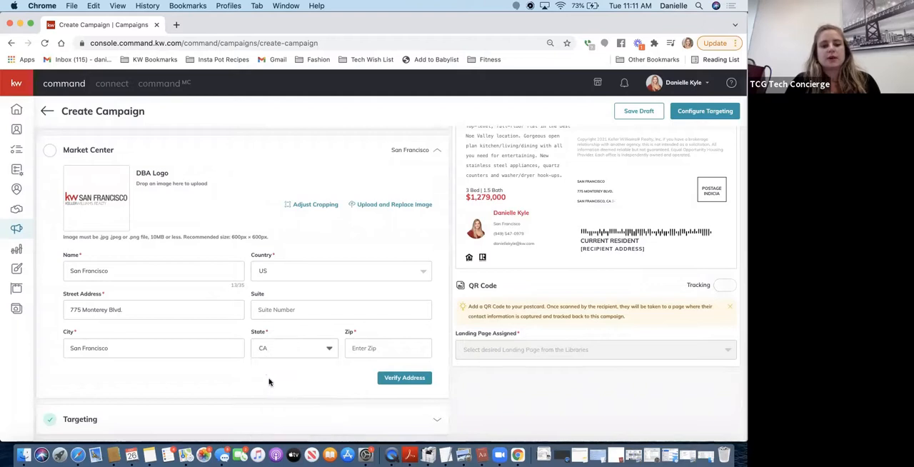
click(396, 348)
text(9412)
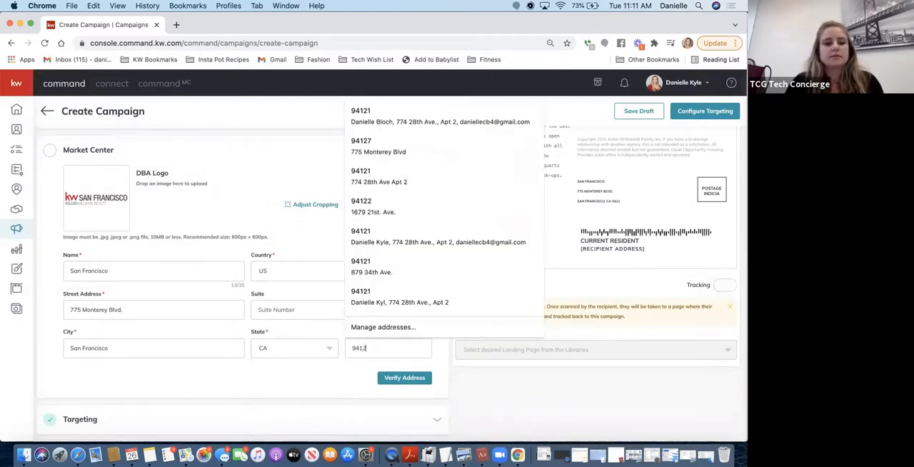
text(7)
Verify the Market Center address and confirm the corrected version
click(308, 374)
click(396, 378)
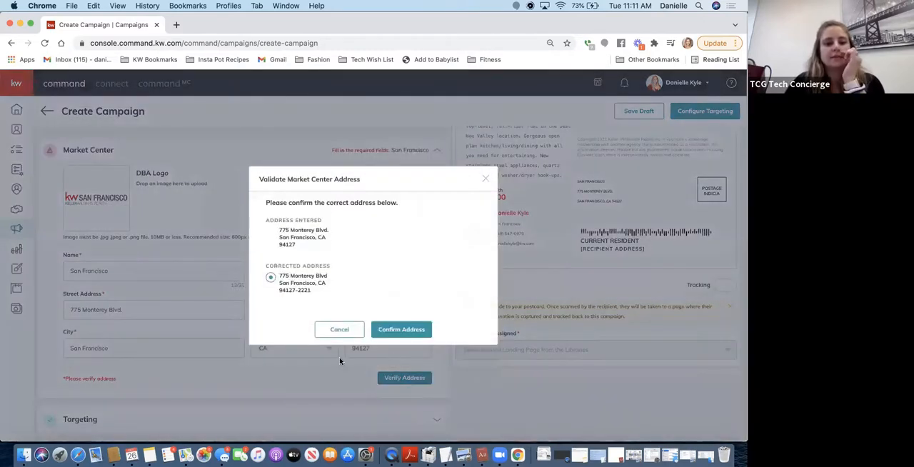
click(401, 332)
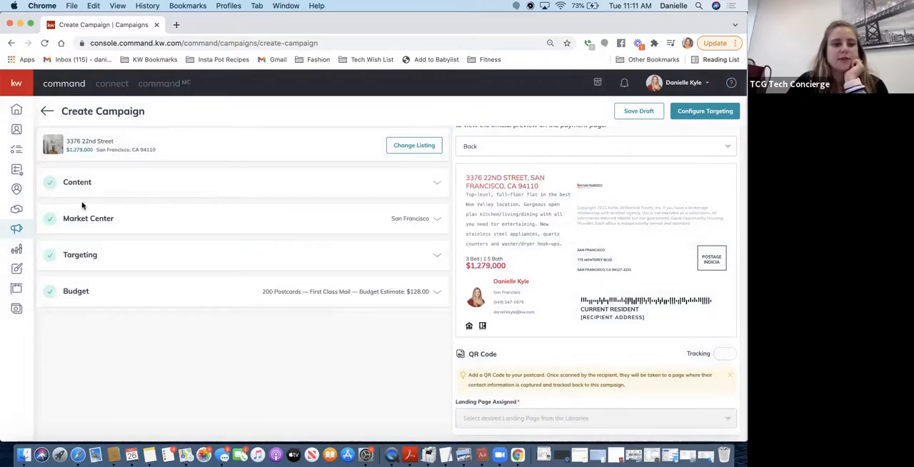
Compare Local Targeting with Target my Database, and save the Targeting section with Local Targeting around the listing's address
click(86, 259)
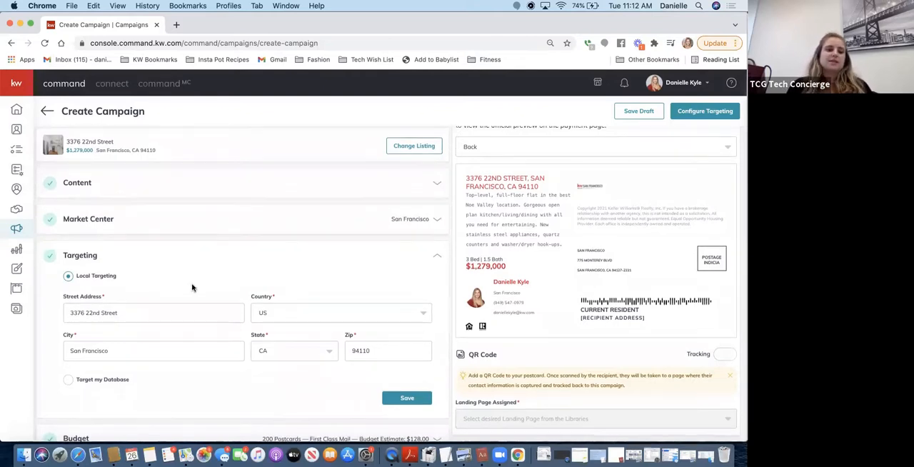
scroll(194, 288, up, 2)
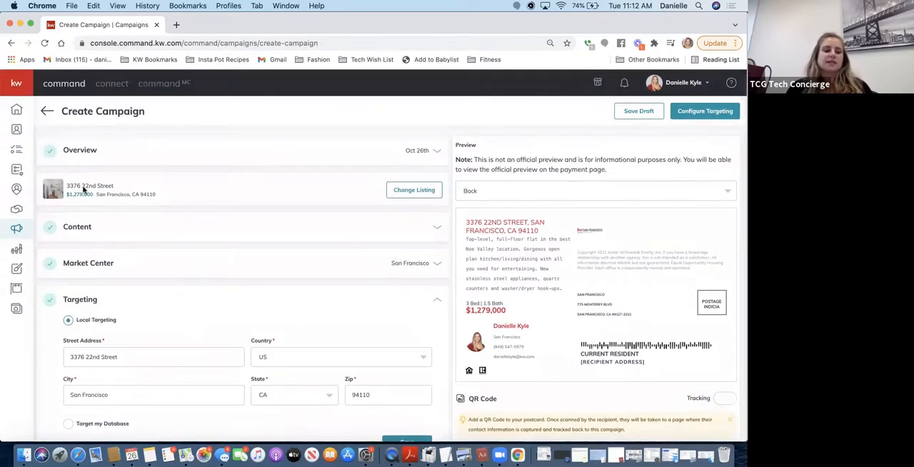
scroll(177, 338, down, 3)
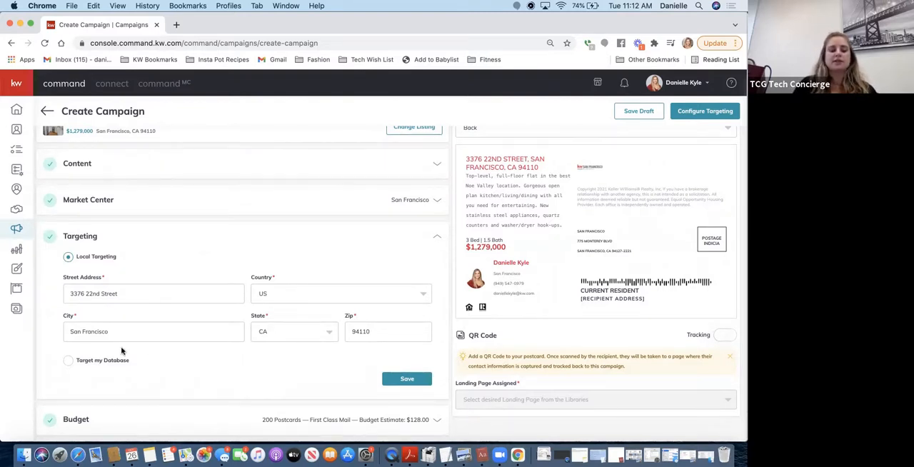
click(68, 362)
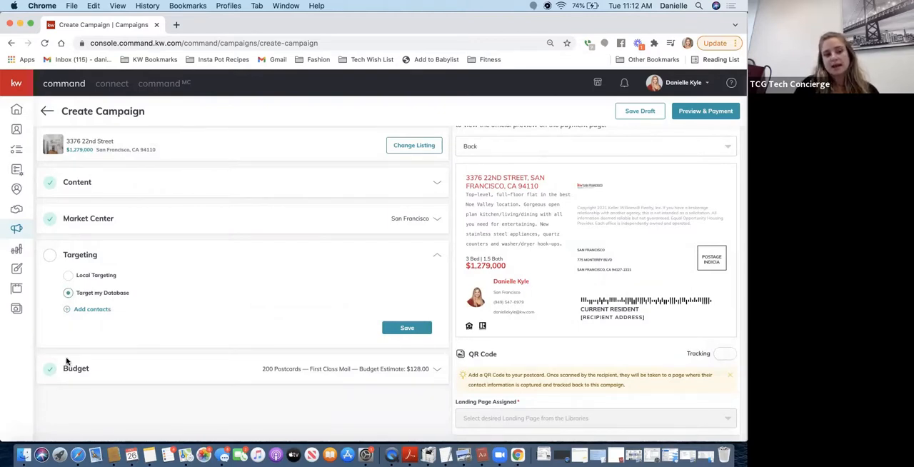
click(408, 328)
click(68, 276)
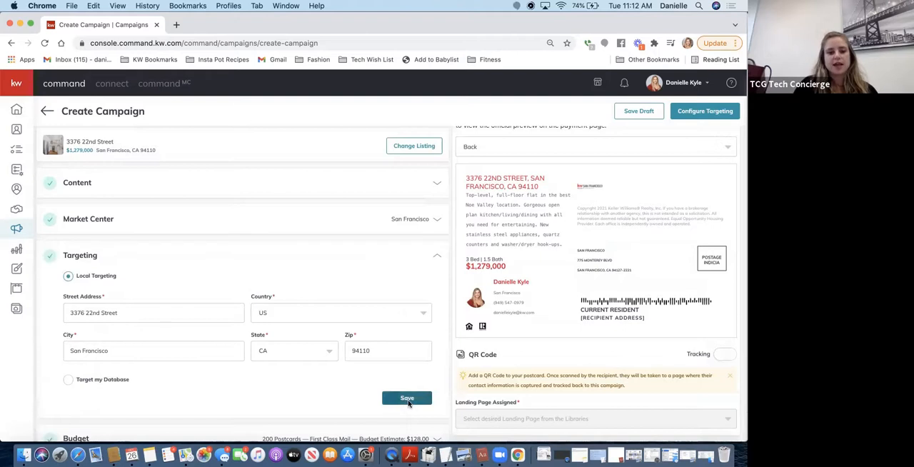
click(409, 402)
Set the Budget quantity to 250 postcards with First Class ($0.64) postage and save the section
click(313, 293)
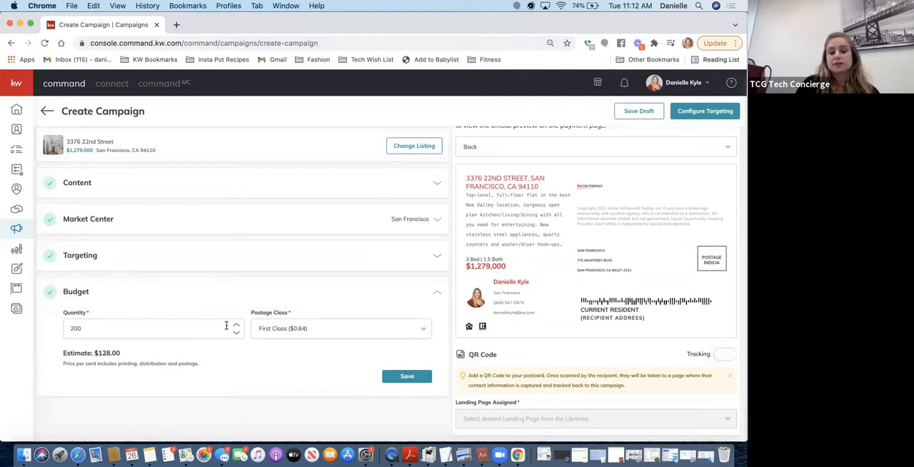
click(317, 331)
click(280, 350)
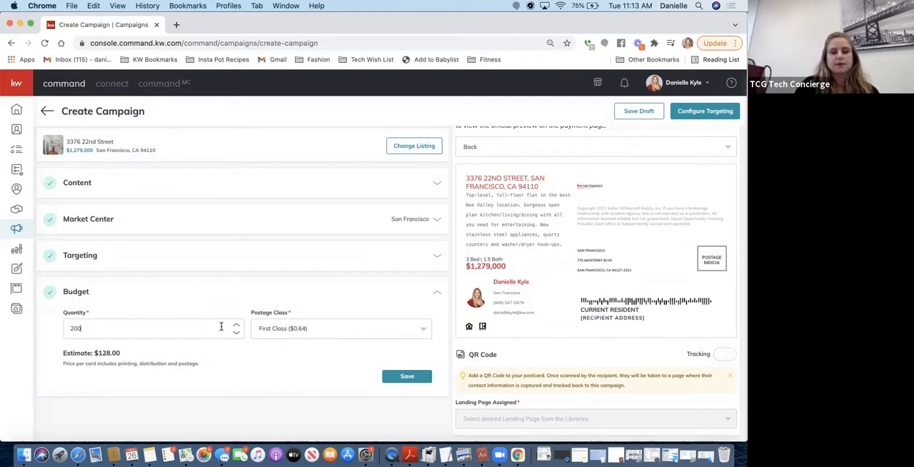
key(BackSpace)
key(BackSpace)
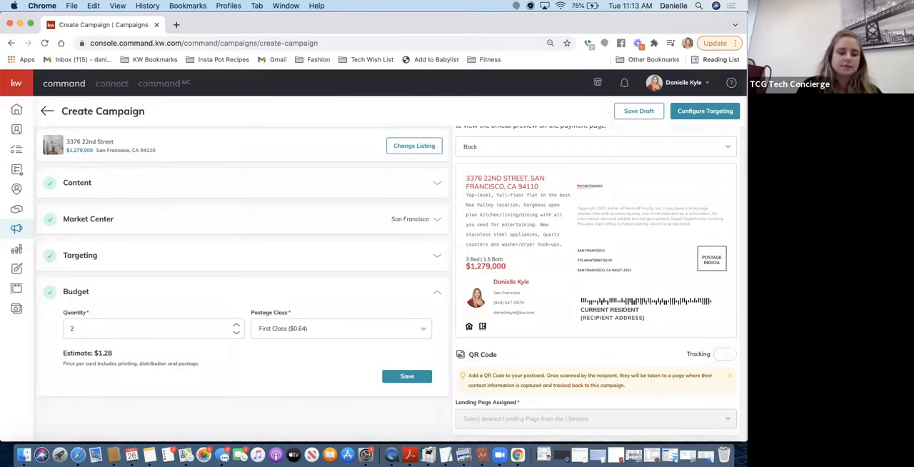
text(50)
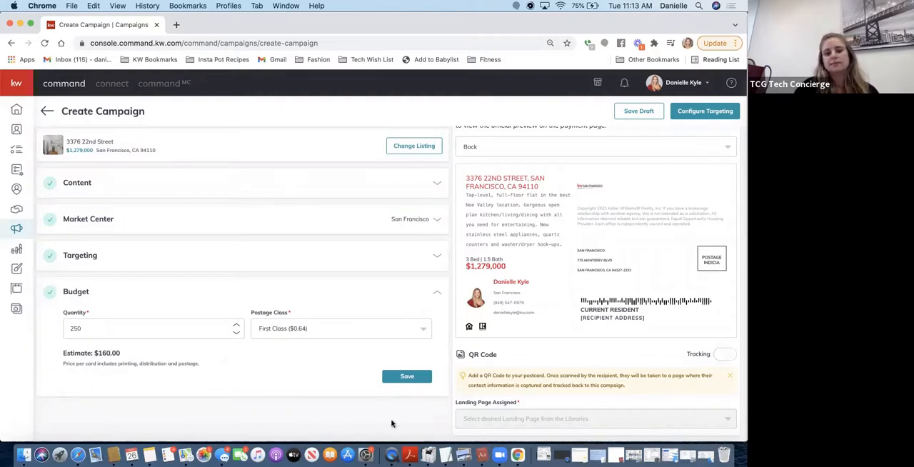
click(422, 375)
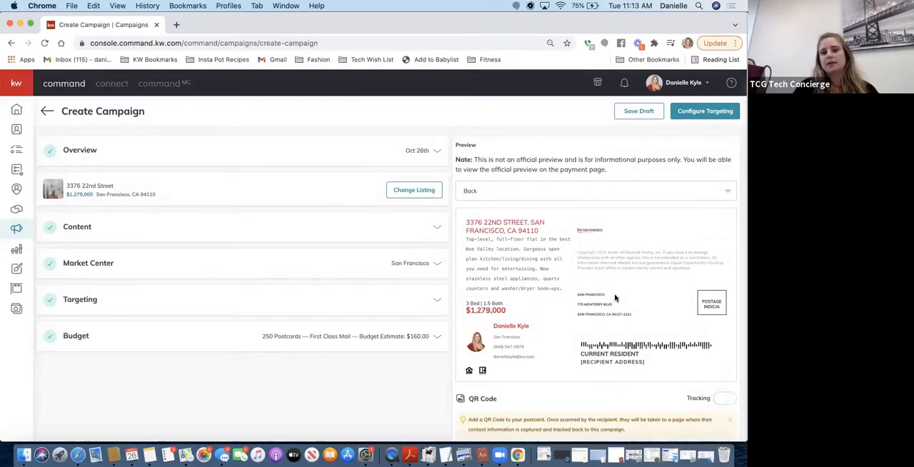
scroll(583, 296, down, 1)
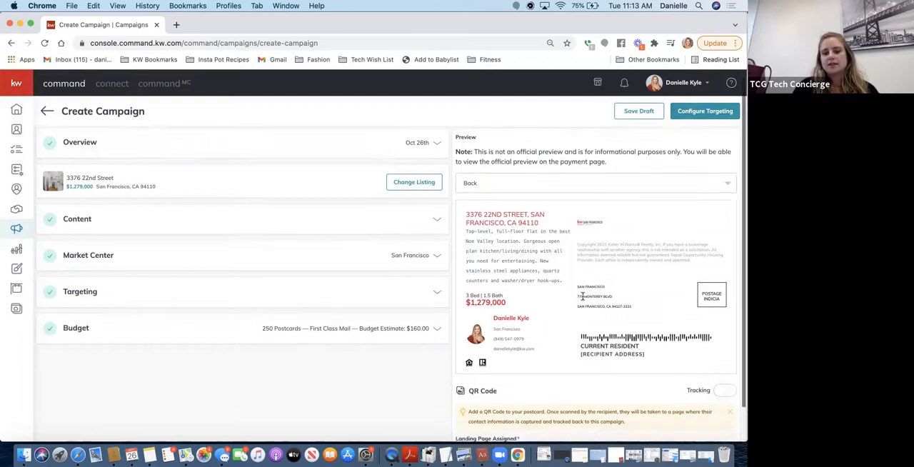
Turn on QR code tracking, browse the landing pages that can be assigned, and turn tracking off again
scroll(583, 296, down, 3)
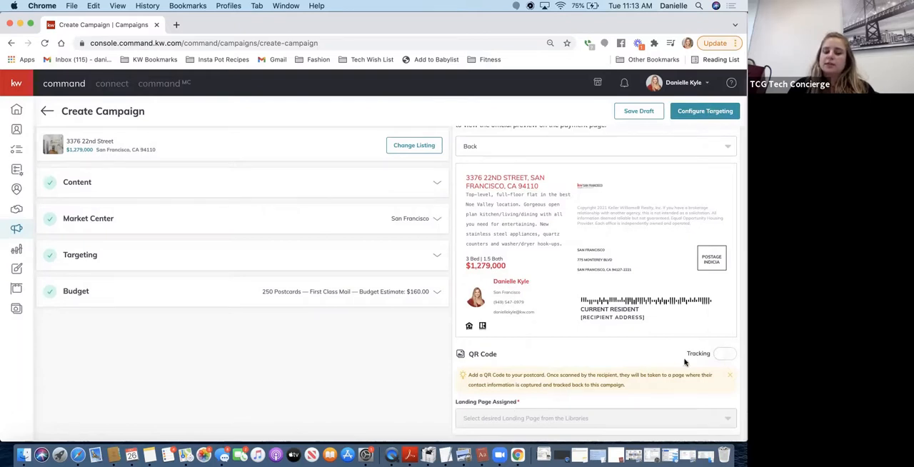
click(720, 357)
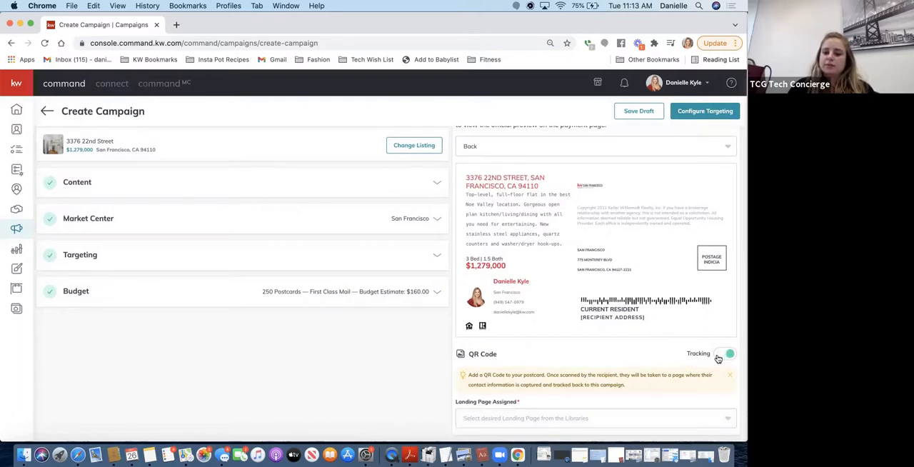
click(519, 420)
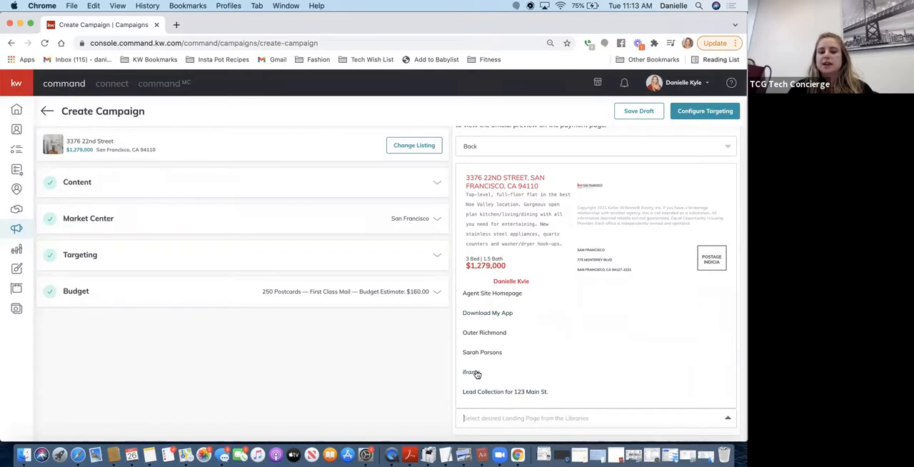
scroll(511, 403, down, 10)
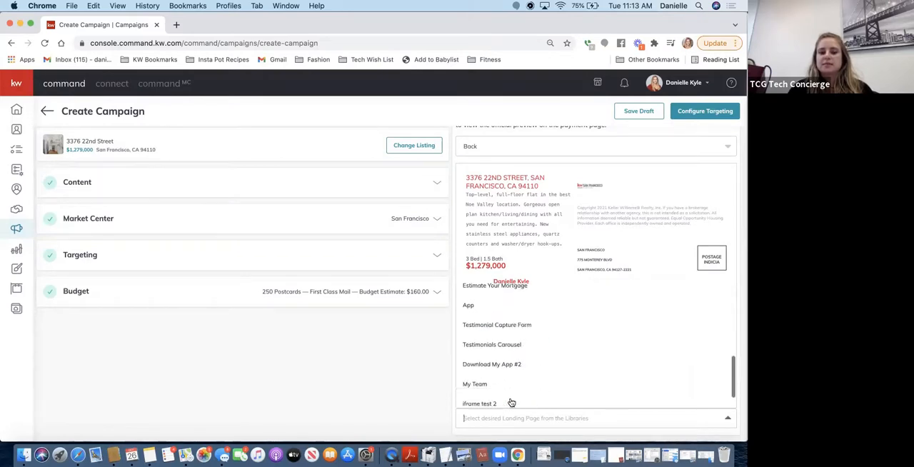
click(381, 391)
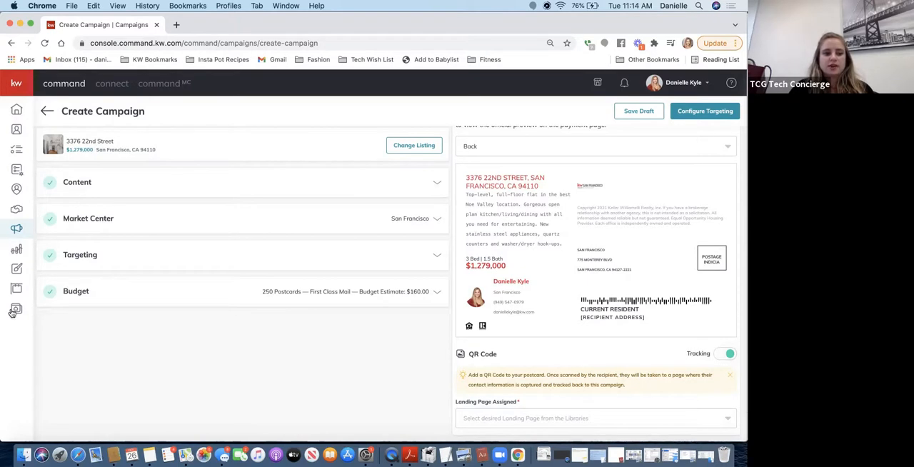
click(489, 419)
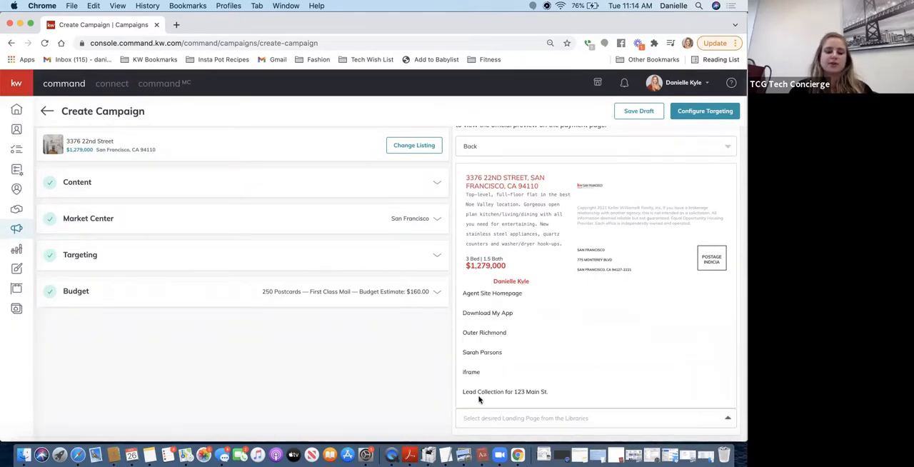
click(400, 381)
click(726, 355)
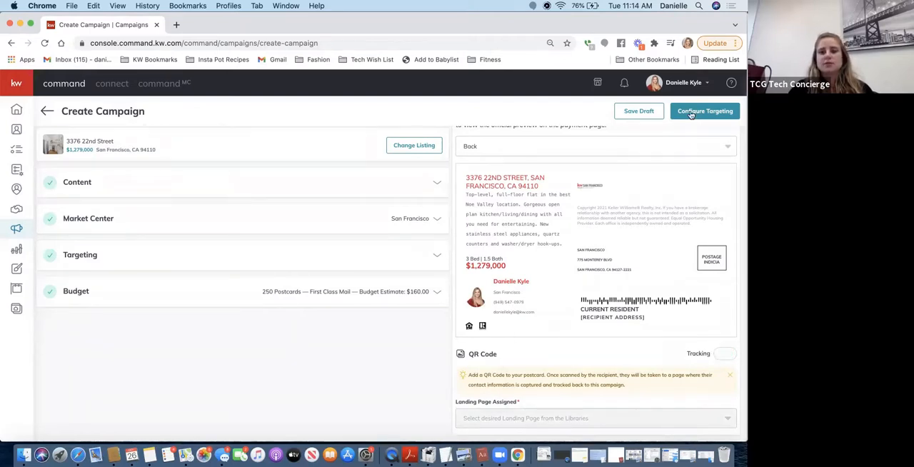
Proceed to targeting configuration and confirm the creation of the campaign
click(714, 118)
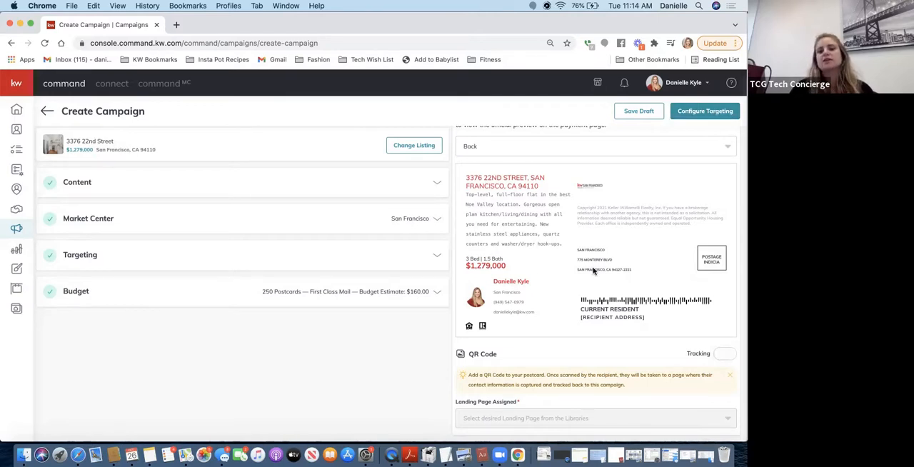
click(716, 115)
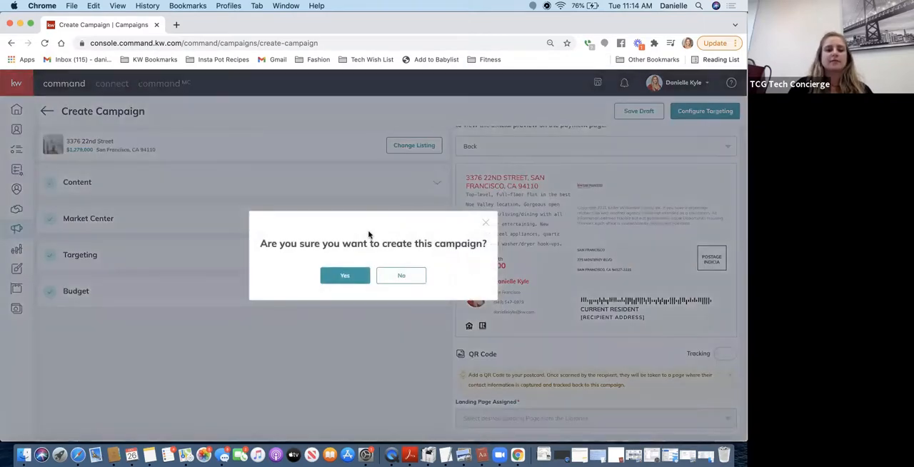
click(337, 276)
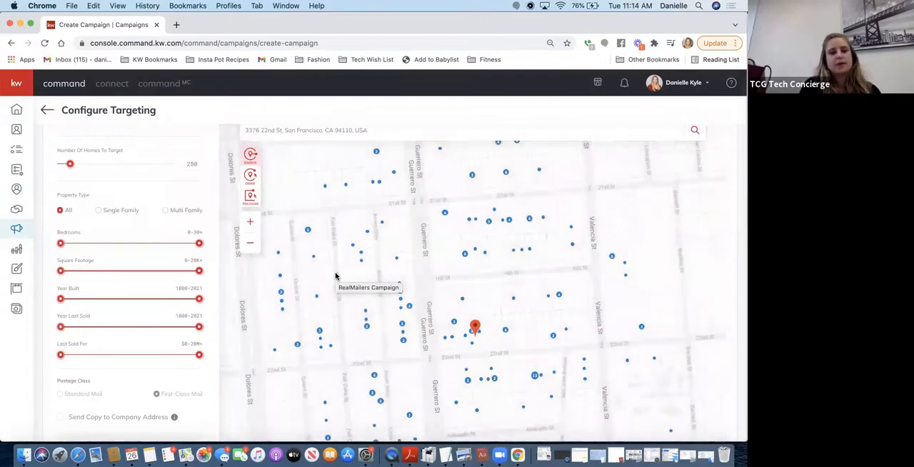
Review the recipient map and targeting filters, and narrow the Year Last Sold range to 1937-2016
mouse_move(471, 349)
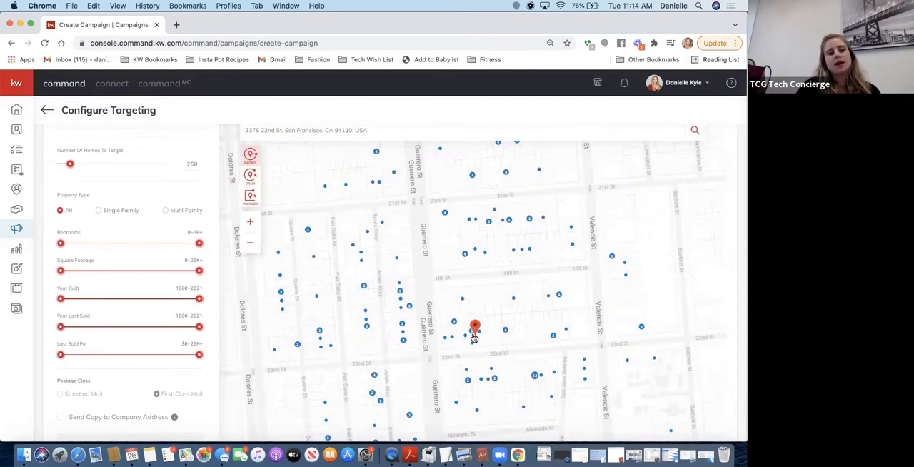
mouse_move(132, 211)
scroll(133, 213, up, 2)
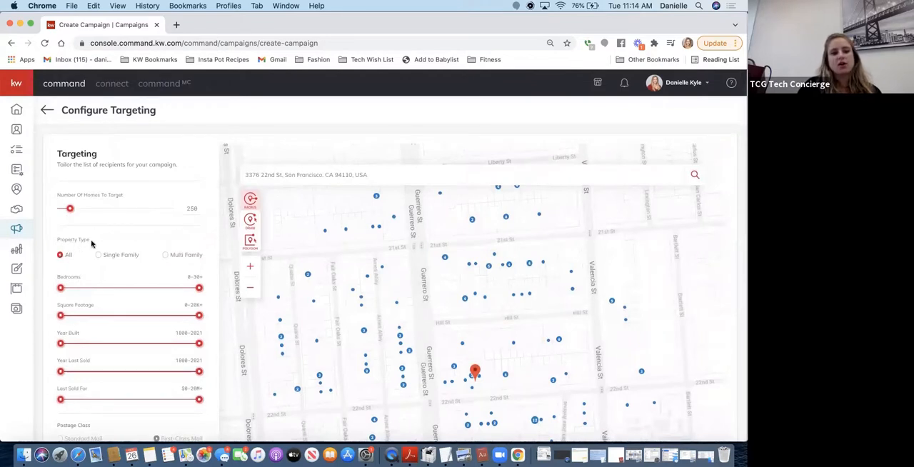
mouse_move(102, 258)
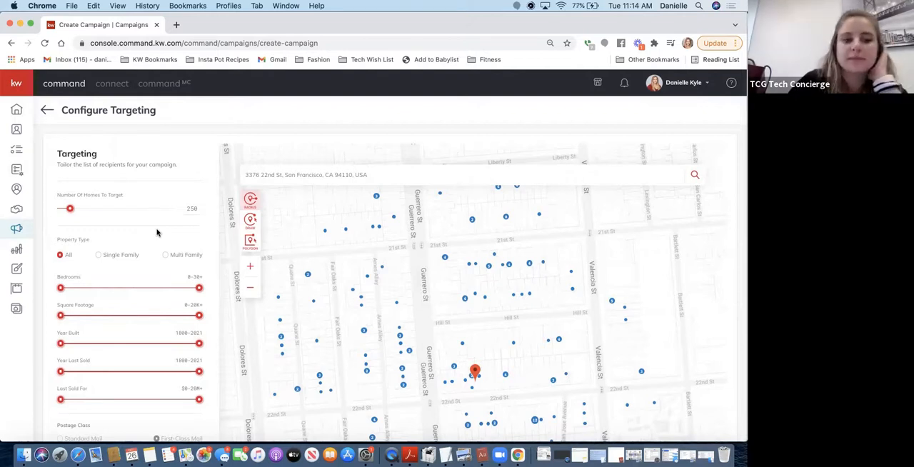
scroll(157, 233, down, 3)
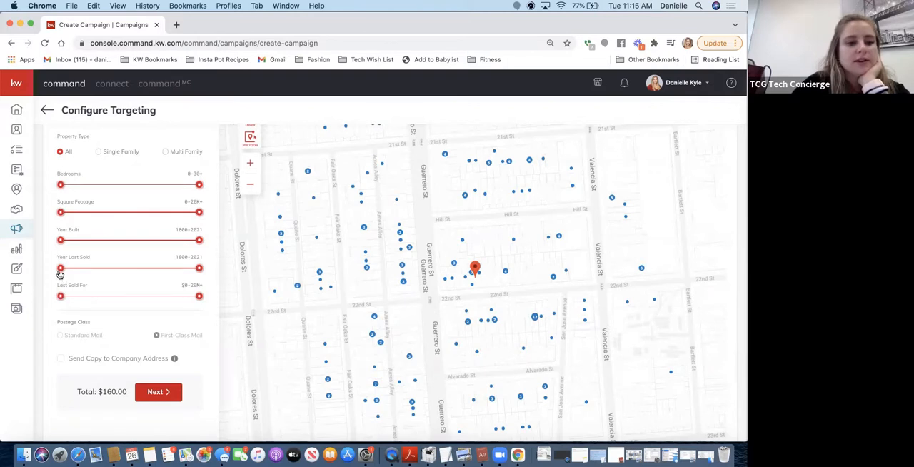
drag(60, 274, 184, 282)
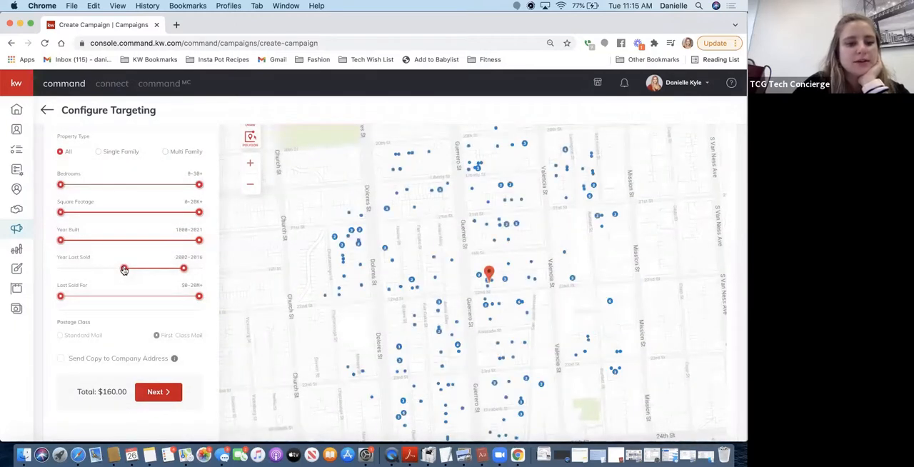
drag(124, 270, 89, 279)
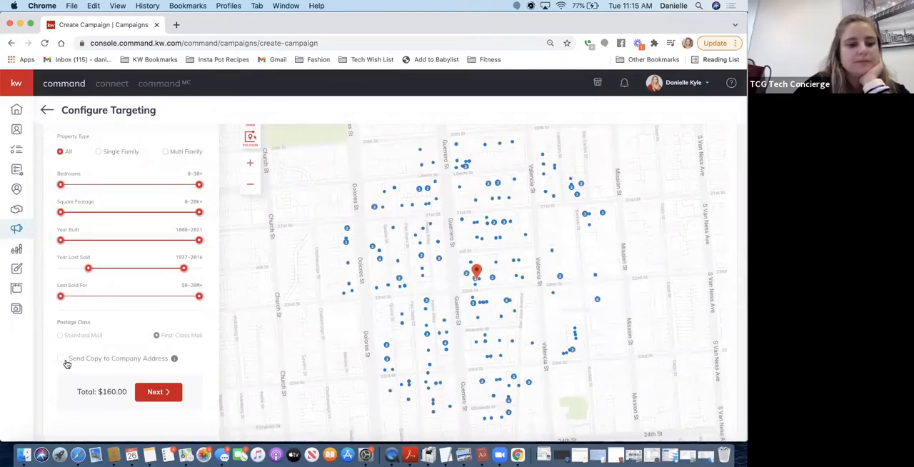
Include sending a copy to the company address and continue to the campaign's preview and payment
scroll(86, 336, down, 1)
scroll(85, 339, down, 1)
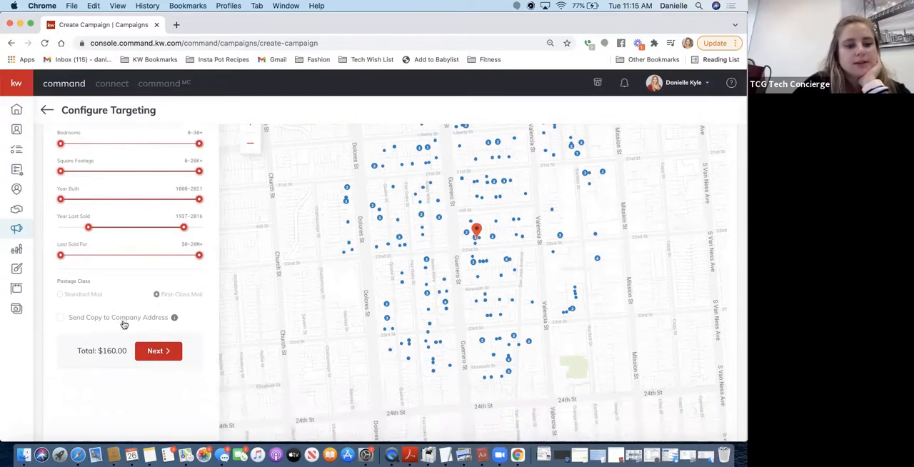
click(62, 318)
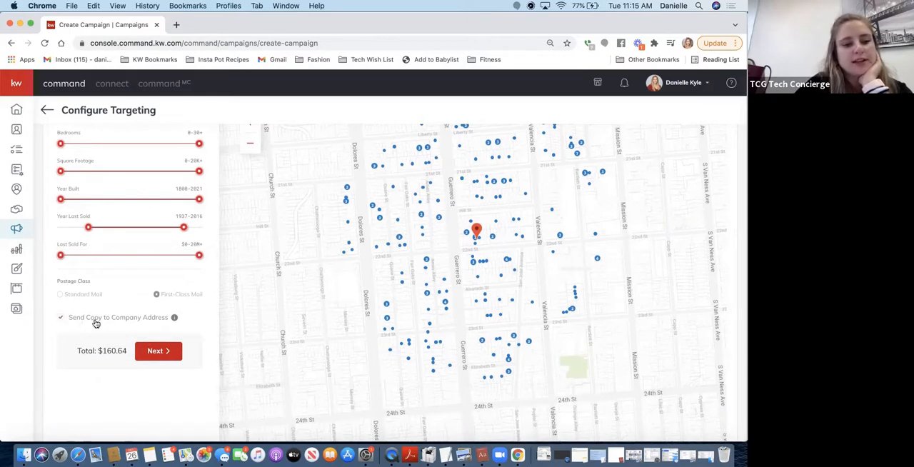
mouse_move(175, 319)
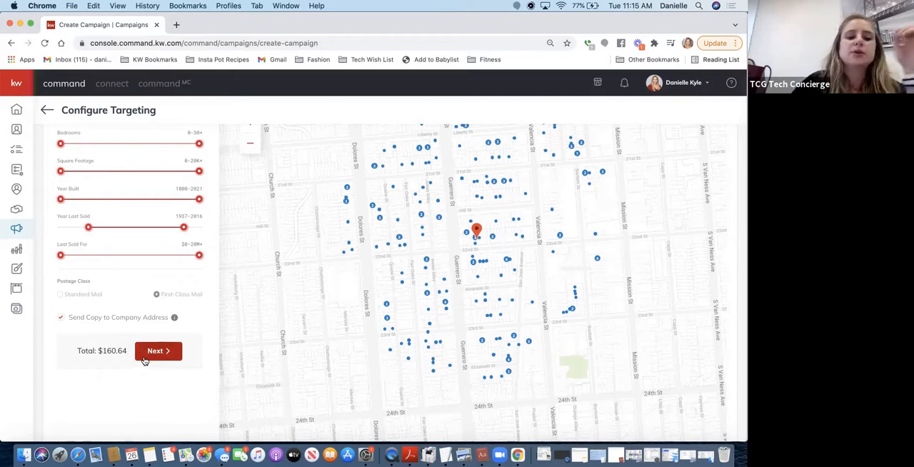
click(161, 349)
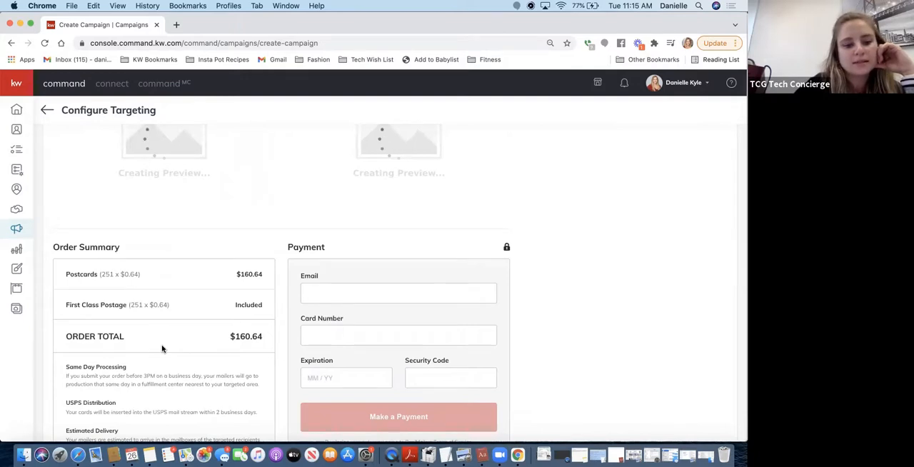
Review the front and back postcard previews, order summary and payment form, and leave the page without paying
scroll(162, 349, down, 2)
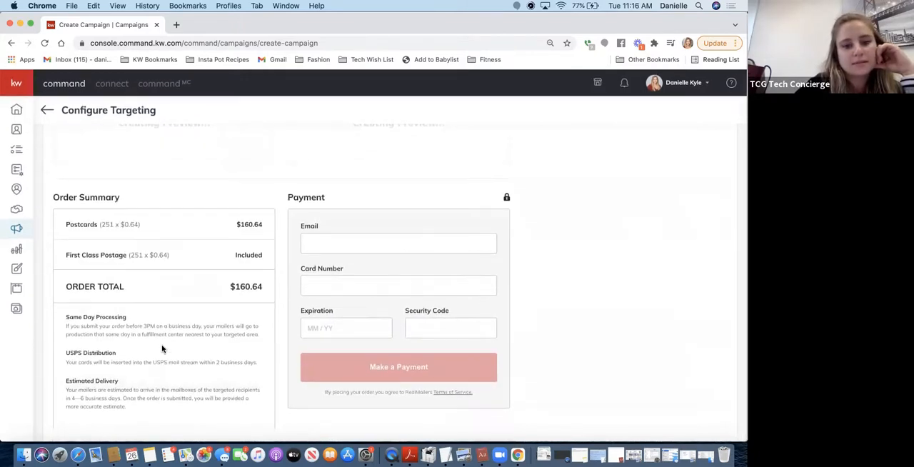
scroll(161, 350, up, 5)
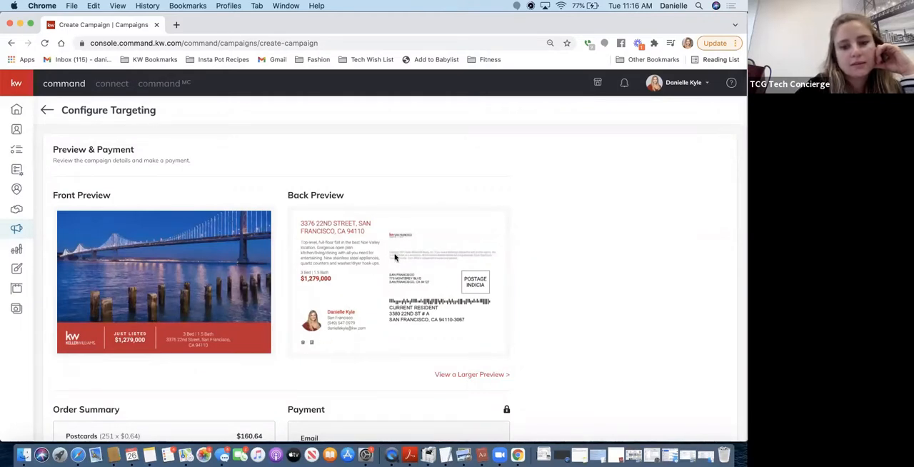
scroll(378, 275, down, 3)
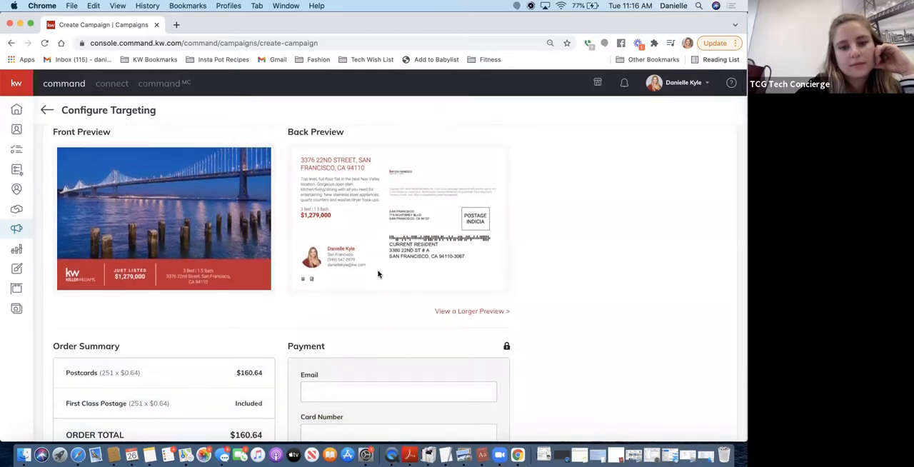
scroll(378, 275, down, 1)
scroll(379, 274, down, 5)
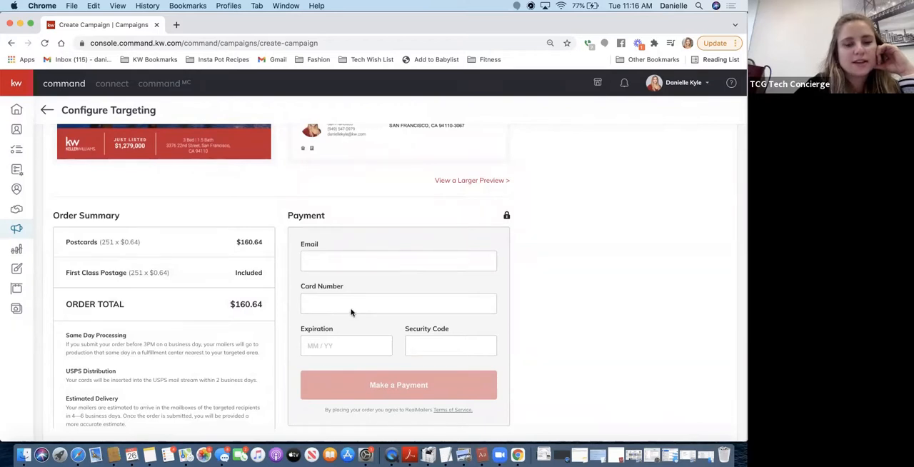
scroll(395, 243, up, 2)
scroll(394, 243, up, 5)
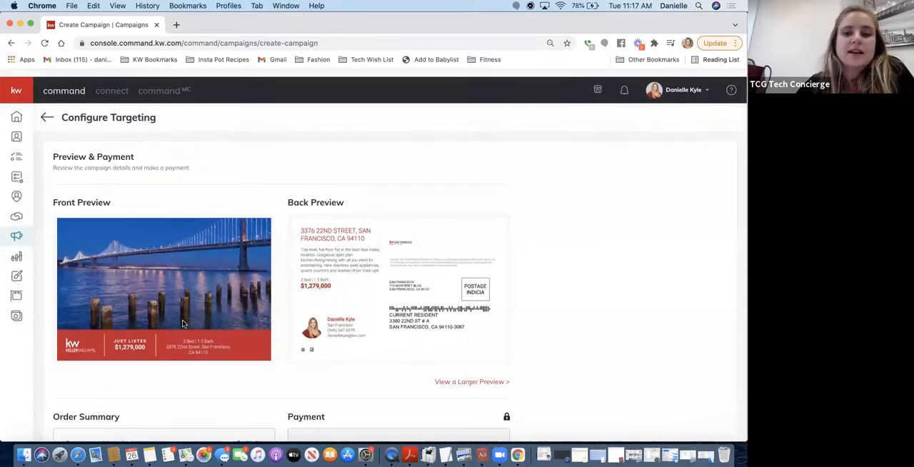
click(46, 108)
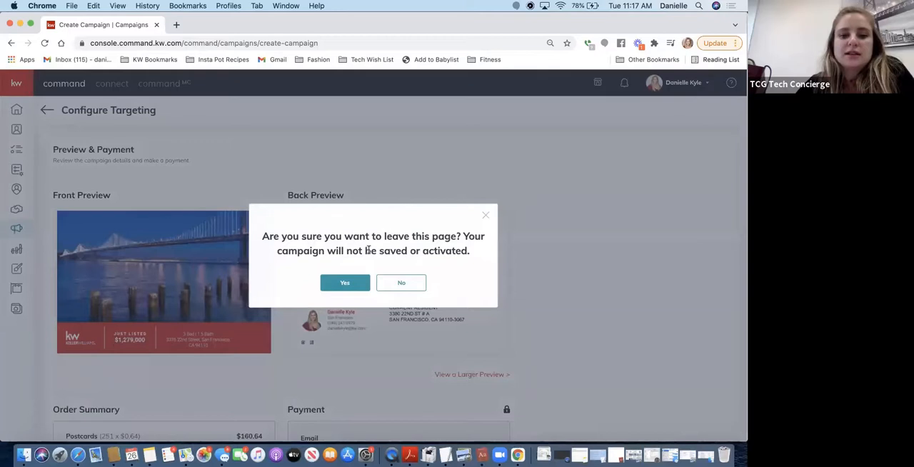
click(361, 286)
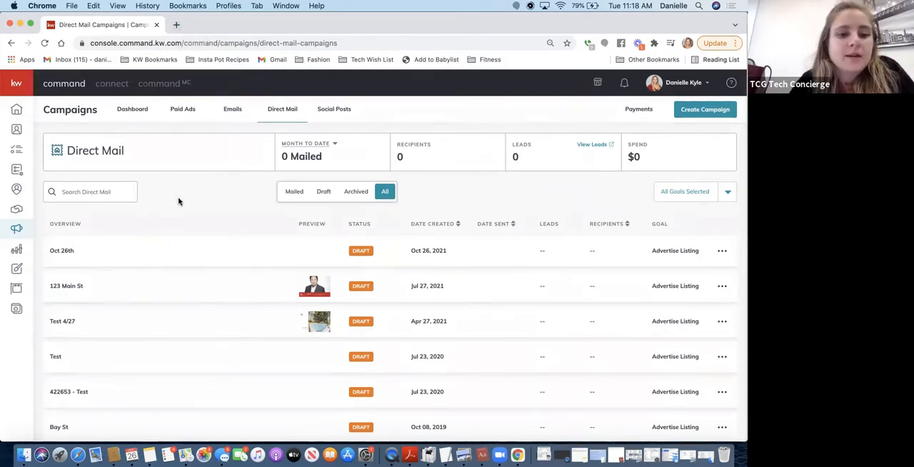
Go to Designs and start a new Print design without importing photos and text from a listing
click(17, 273)
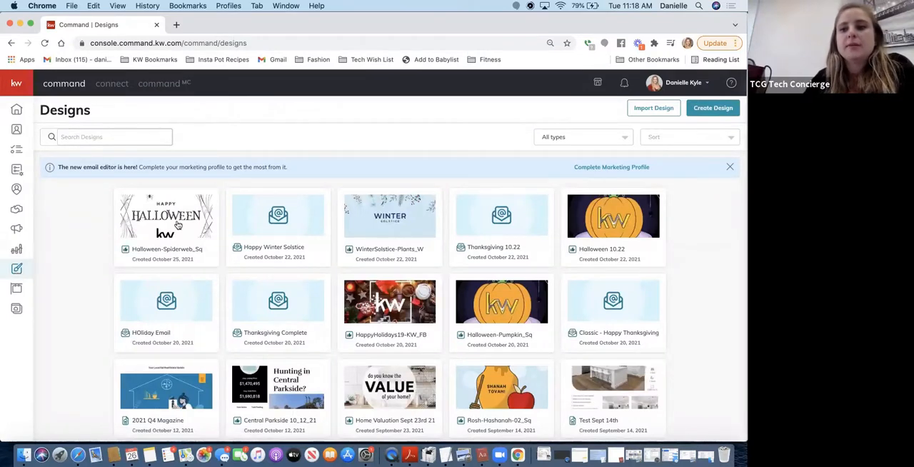
click(712, 110)
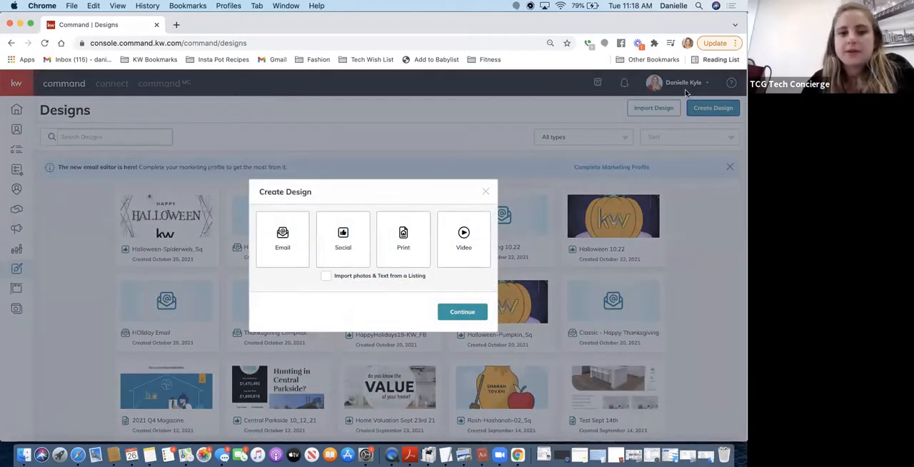
click(400, 239)
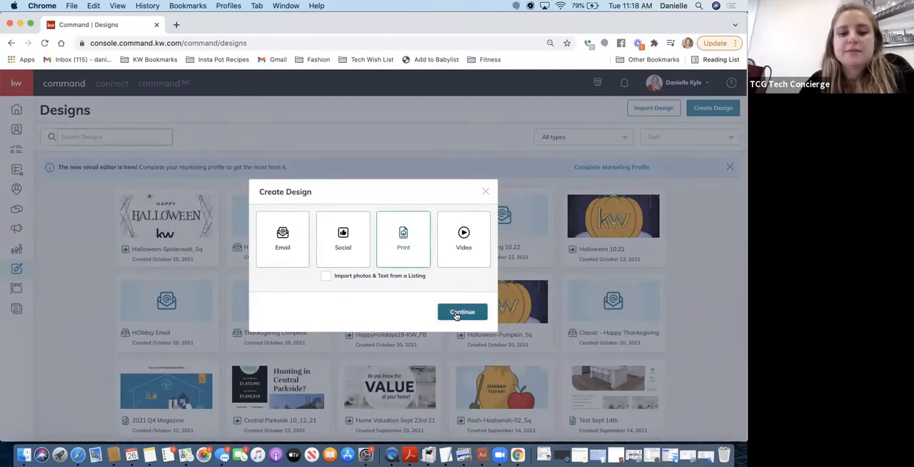
click(457, 314)
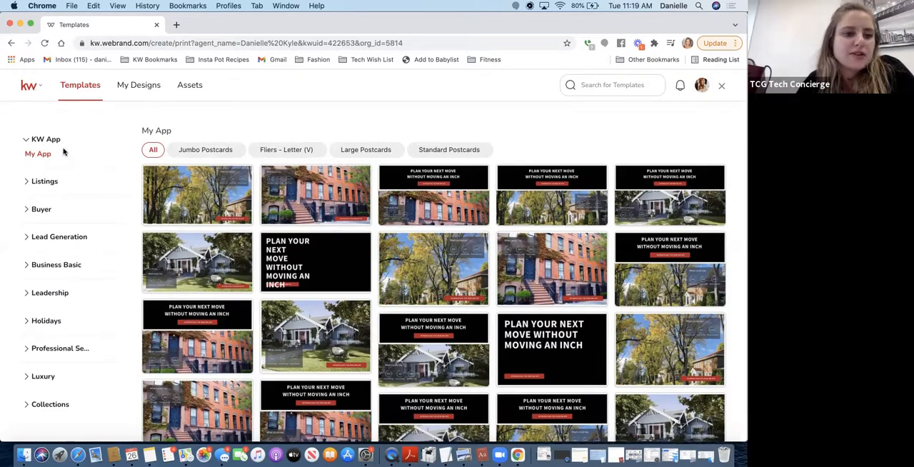
Show the Coming Soon listing templates and filter them to Standard Postcards
click(41, 185)
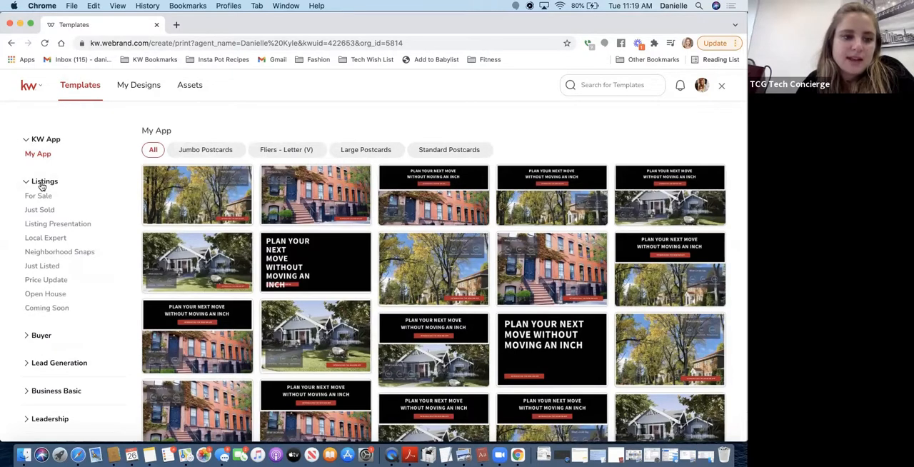
click(43, 308)
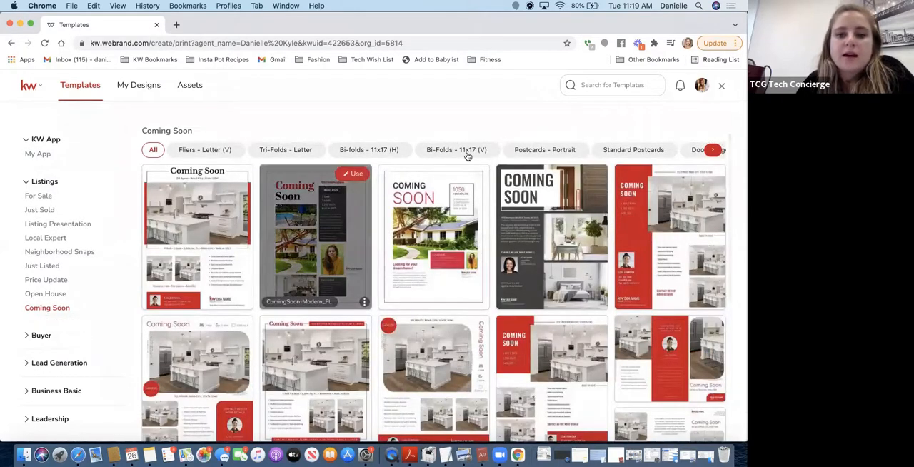
click(713, 151)
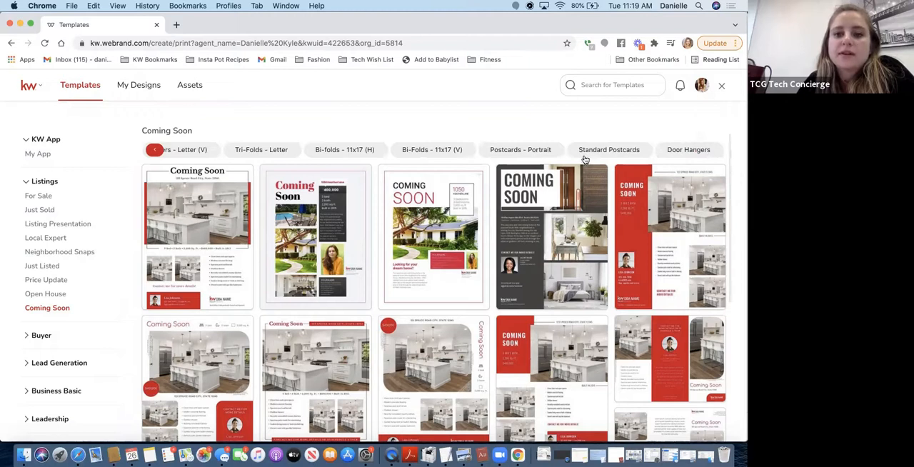
click(609, 150)
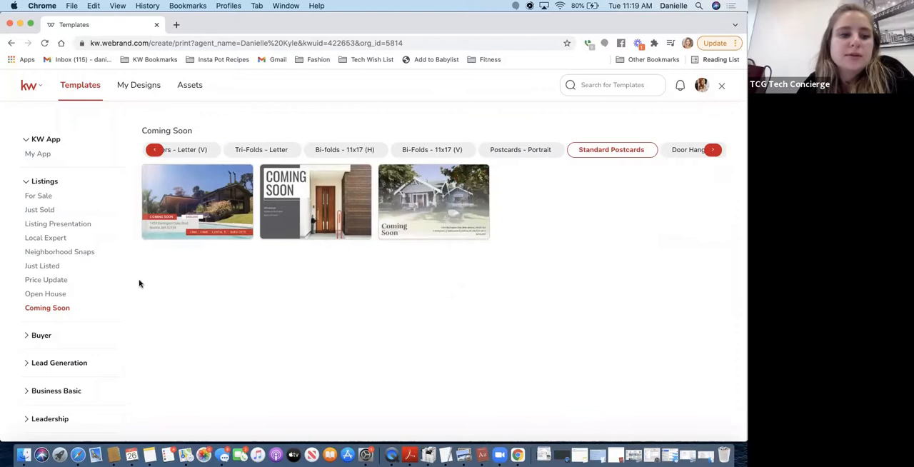
Filter the Just Sold listing templates to Standard Postcards and open the 05_JustSold_PC template for editing
click(38, 210)
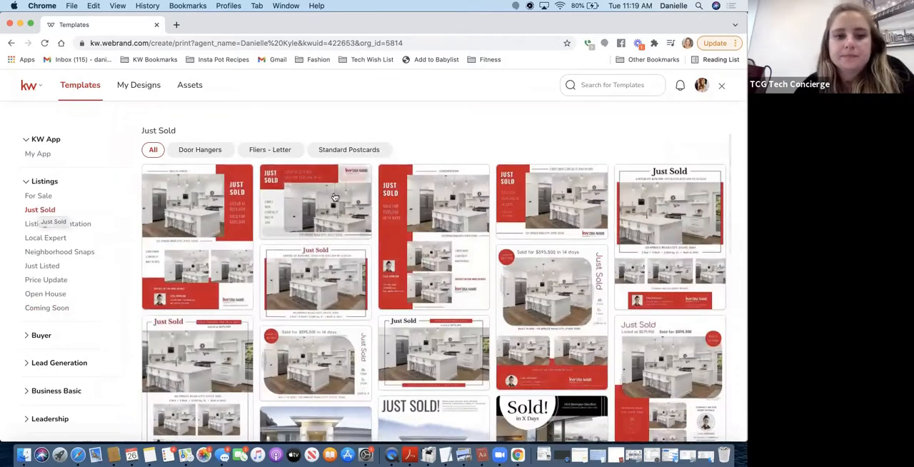
click(357, 150)
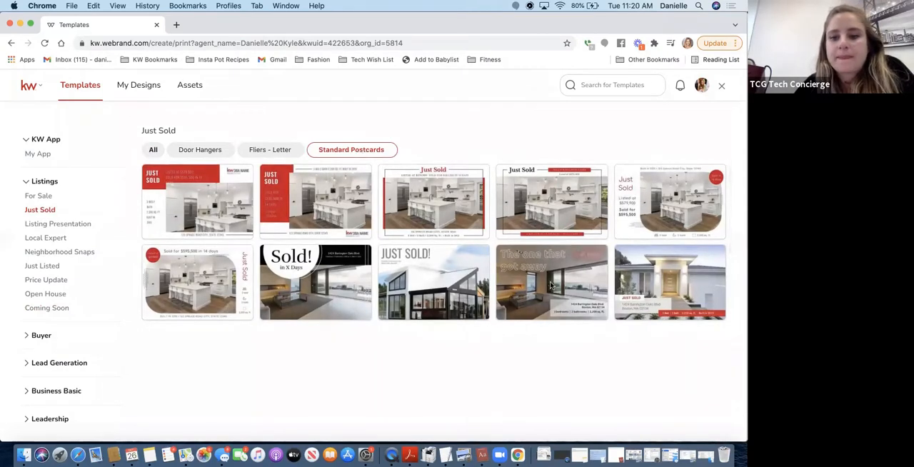
mouse_move(551, 286)
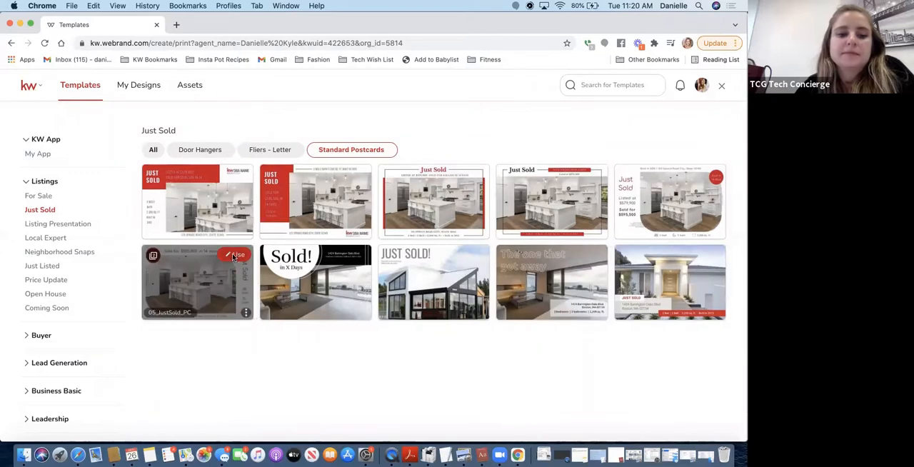
click(233, 255)
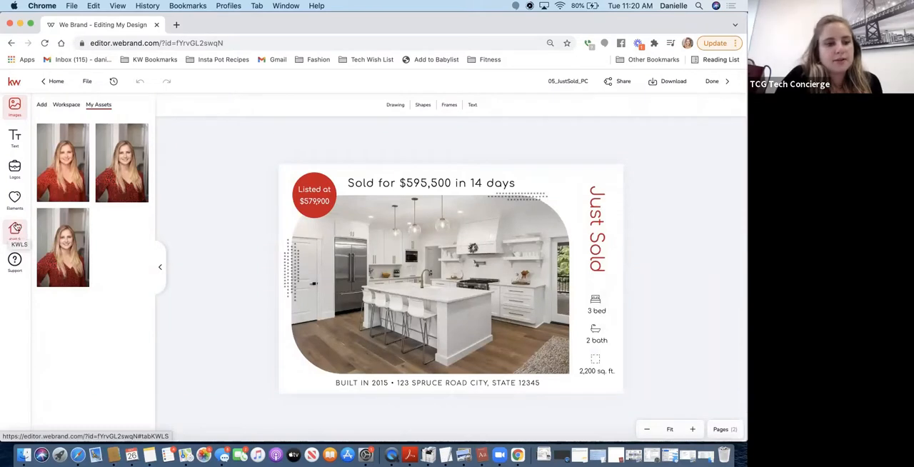
Search the KWLS listings by listing agent using the agent's name
click(14, 230)
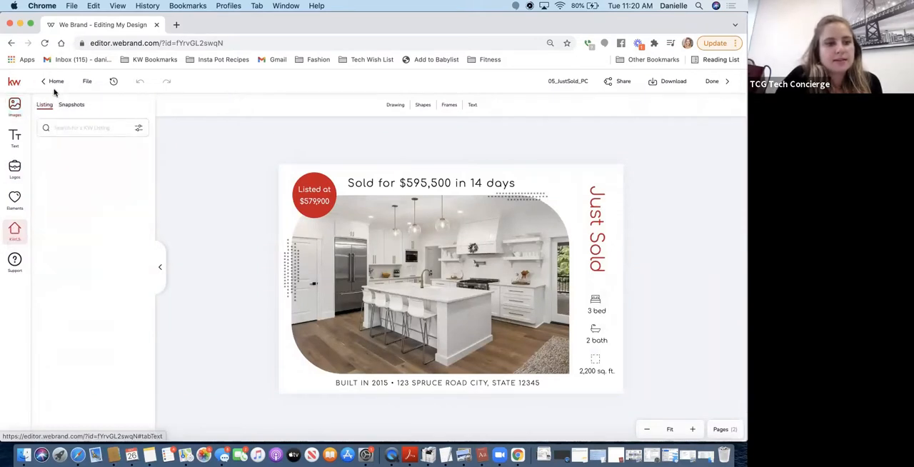
click(74, 128)
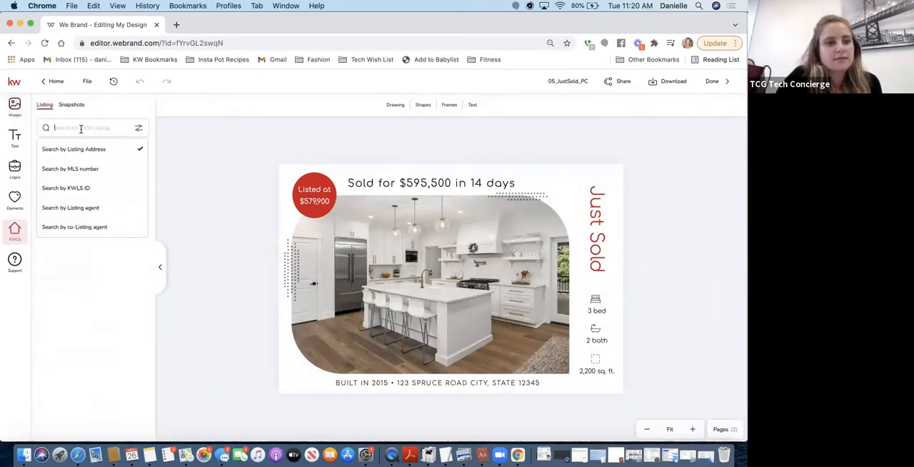
click(79, 215)
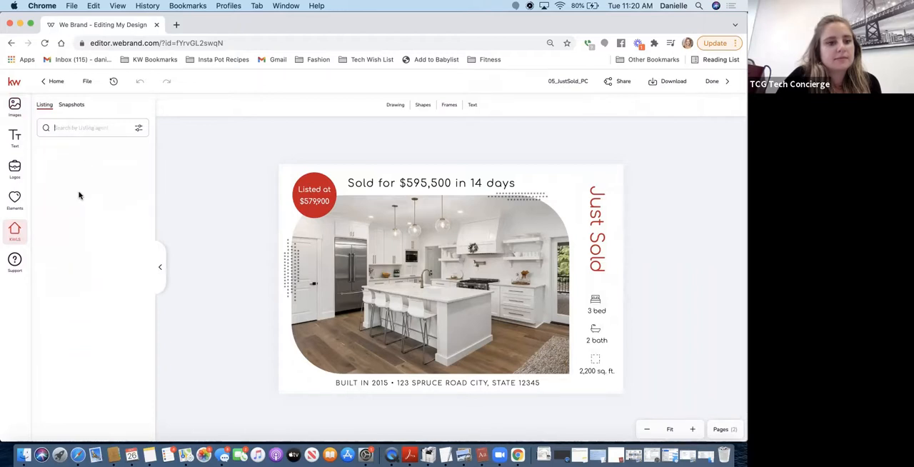
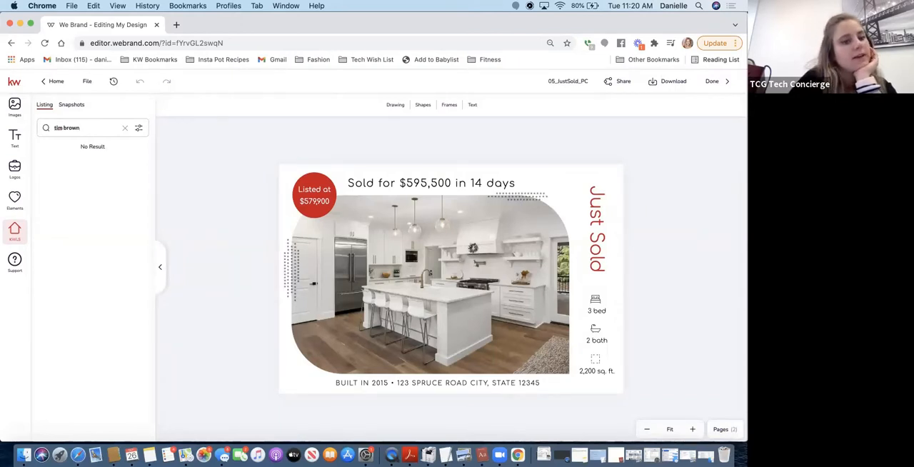
Repeat the listing agent search with the agent's full first name and clear the search
click(141, 132)
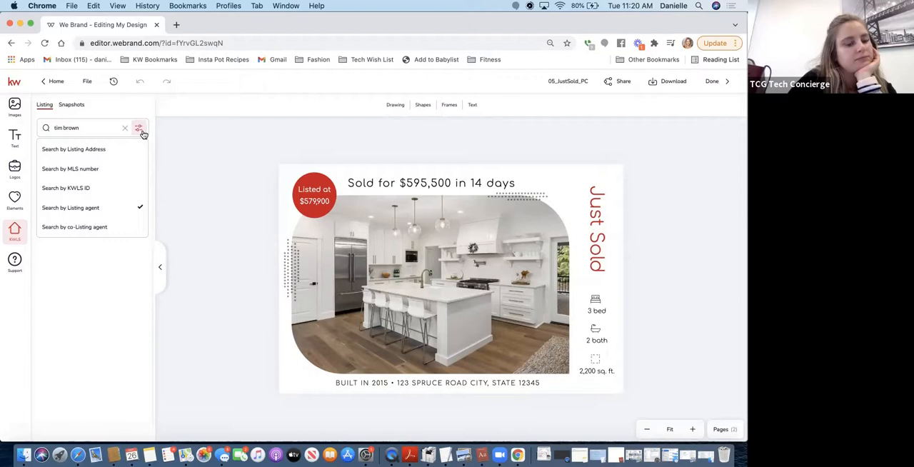
click(59, 127)
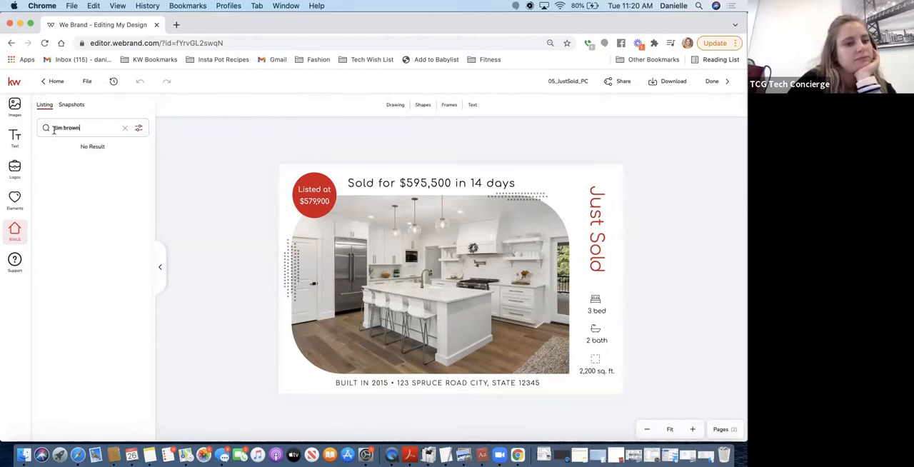
click(61, 128)
text(othy)
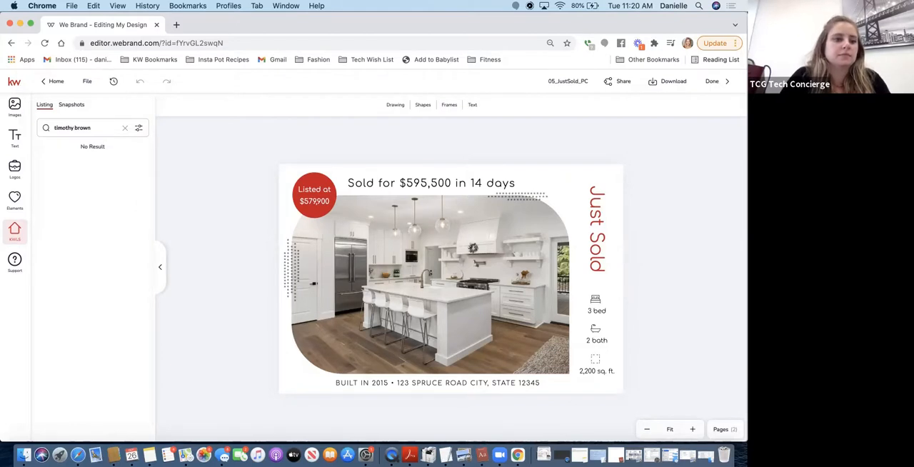
click(124, 128)
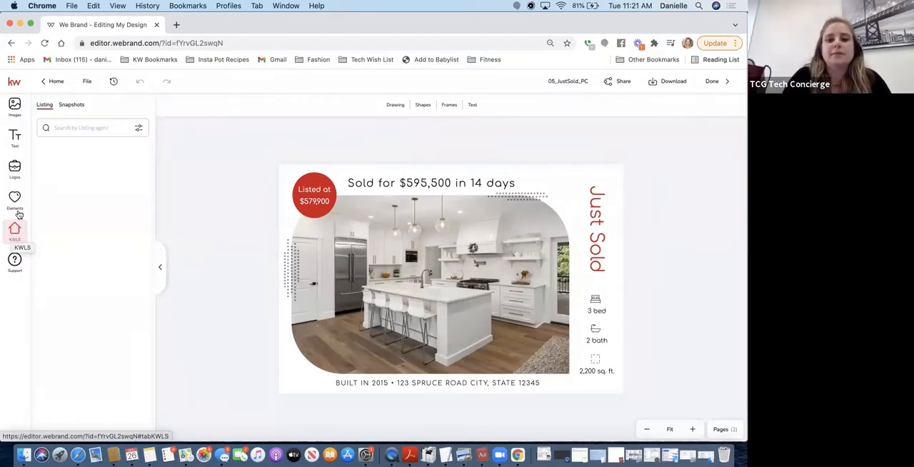
Change the listed price in the postcard's red circle to $1,299,00
click(309, 195)
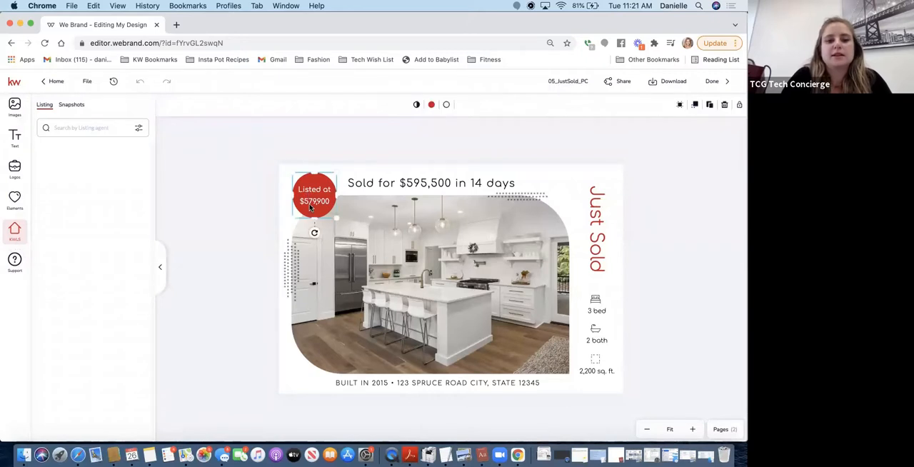
click(310, 206)
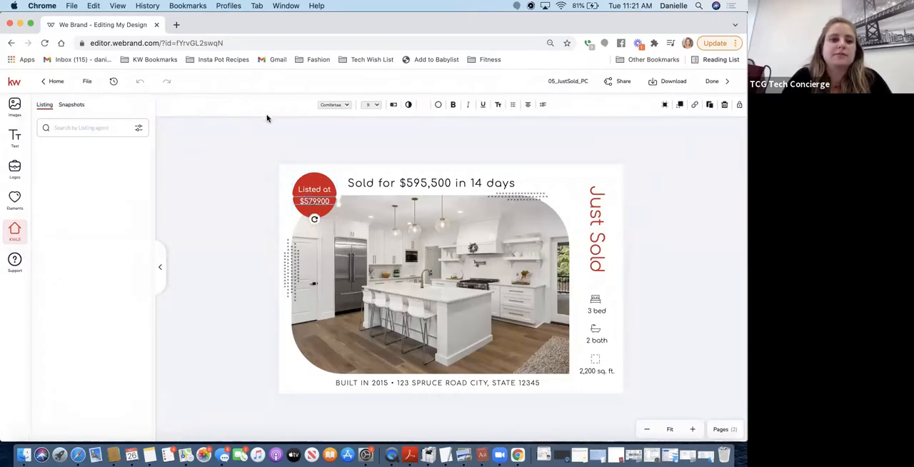
double_click(315, 203)
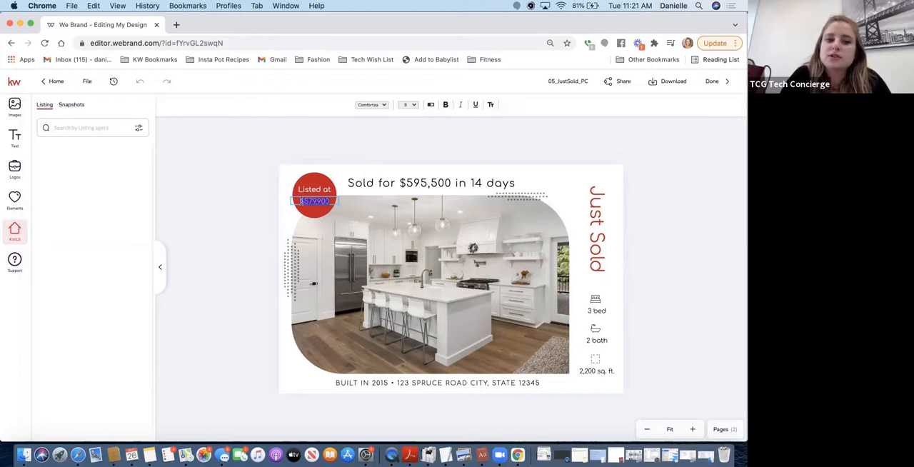
click(315, 203)
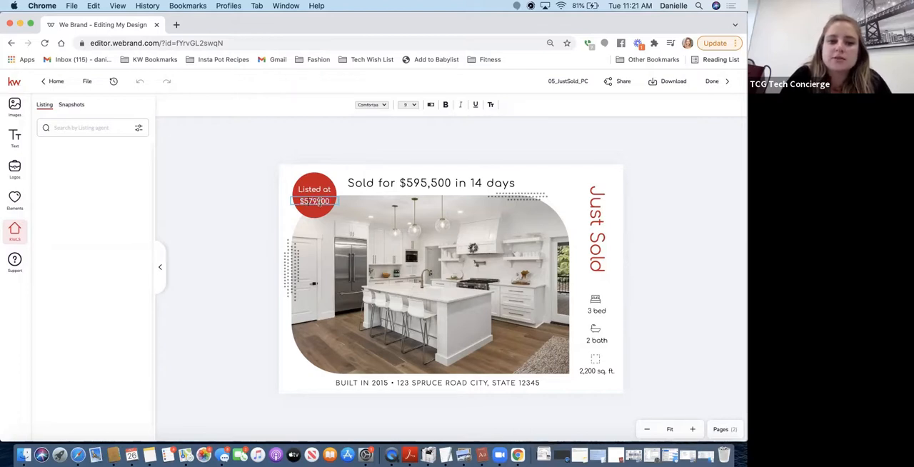
drag(323, 202, 305, 203)
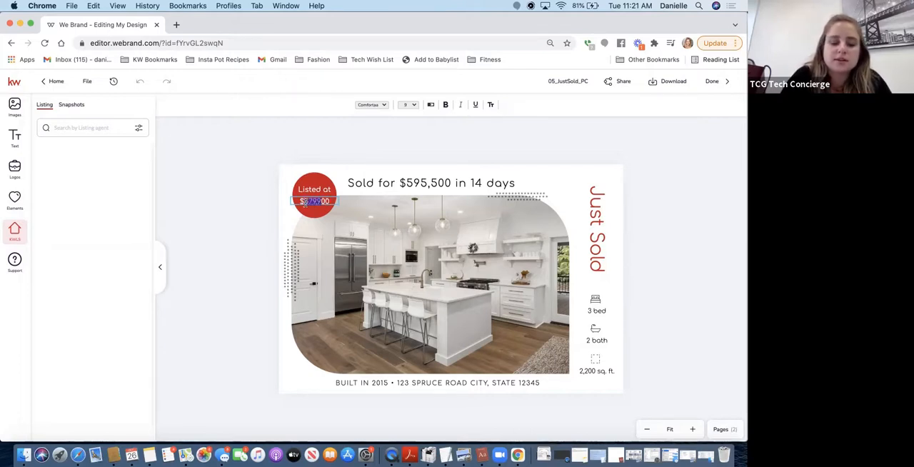
text(1,2)
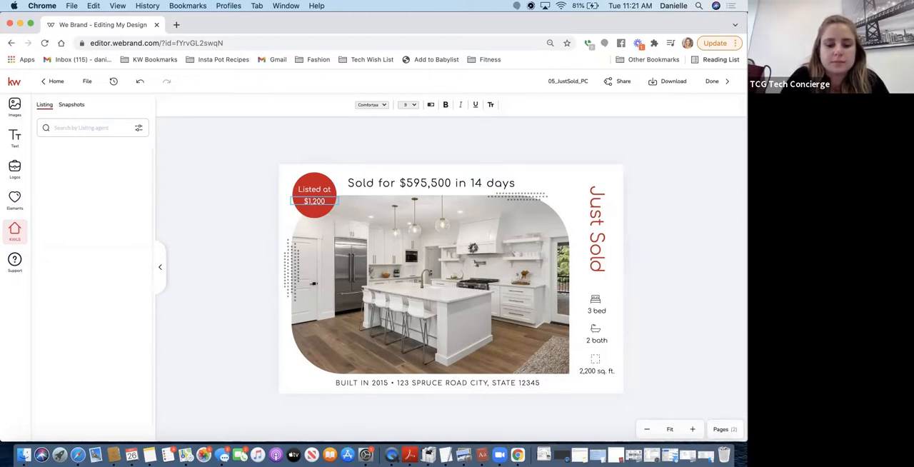
text(99)
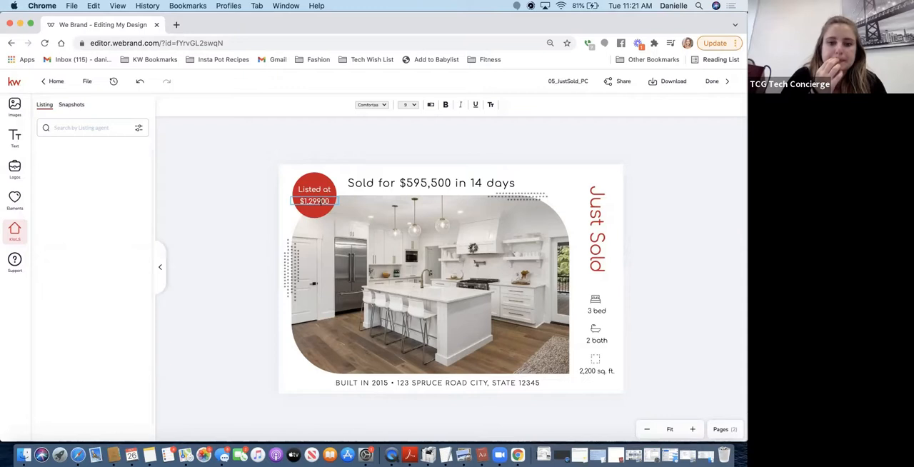
key(Escape)
Delete the red circle from the postcard along with its price and "Listed at" text
click(381, 184)
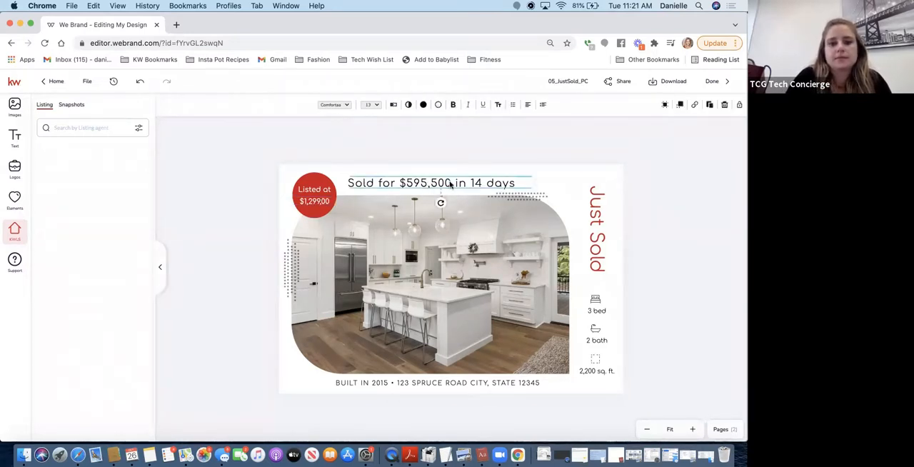
click(314, 189)
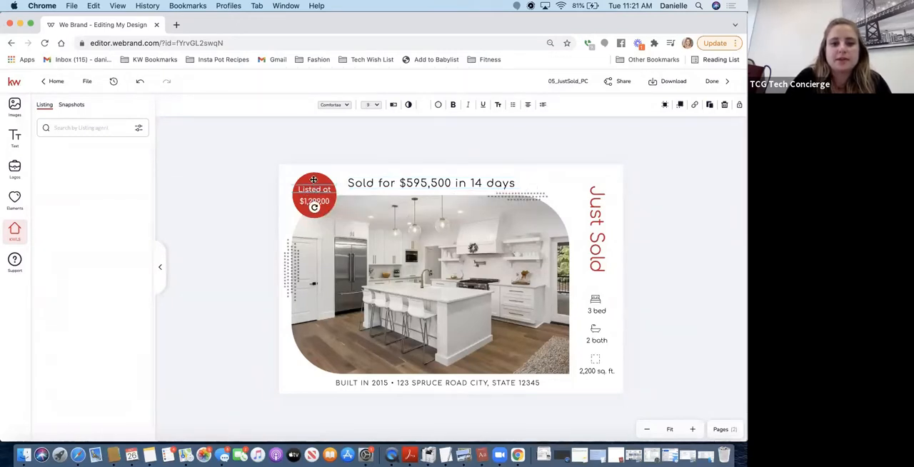
click(313, 177)
key(Delete)
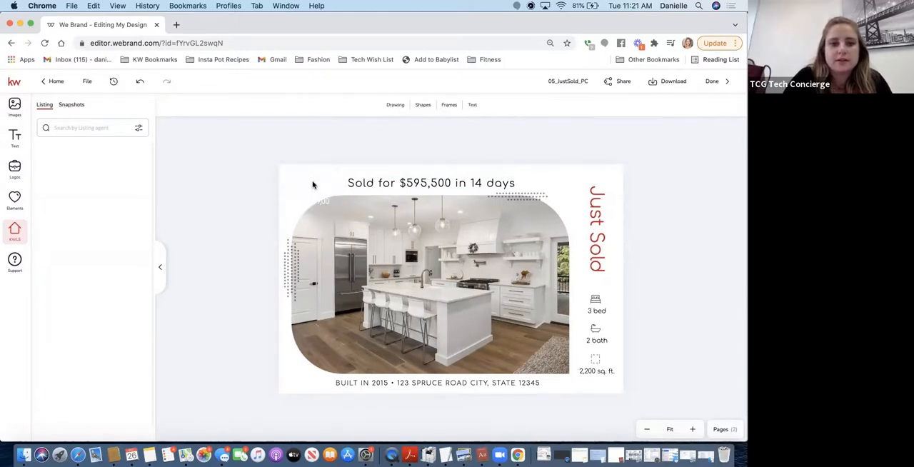
click(318, 201)
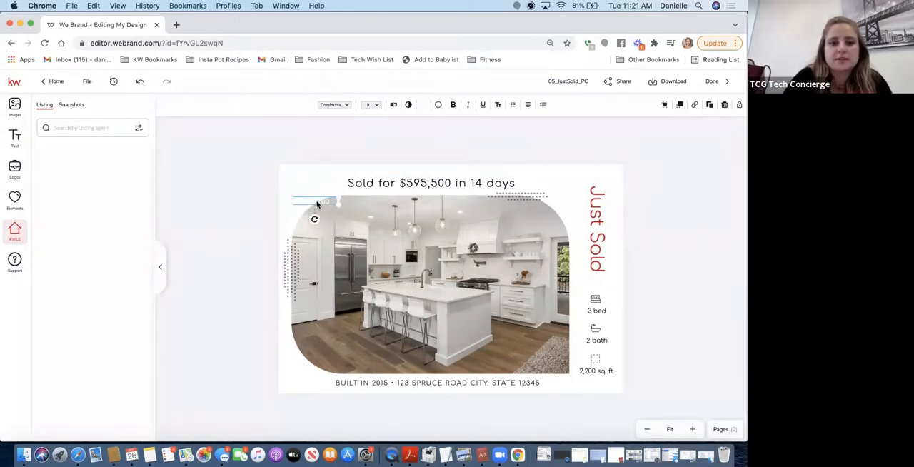
key(Delete)
click(311, 191)
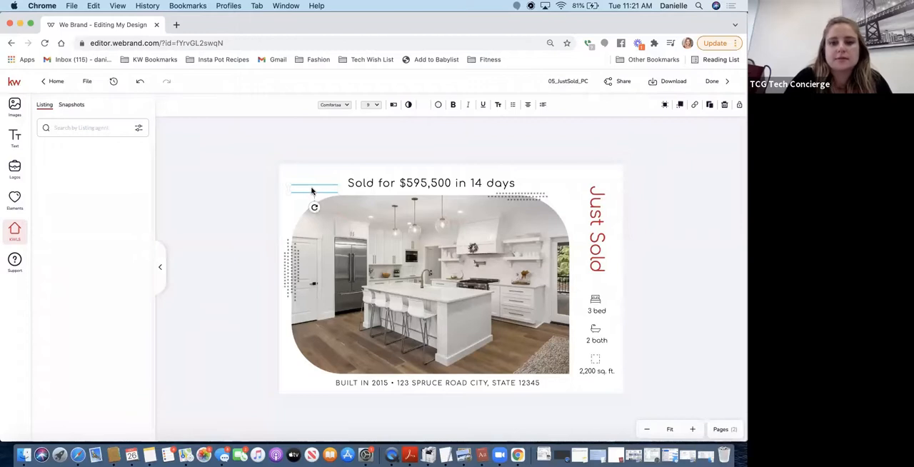
key(Delete)
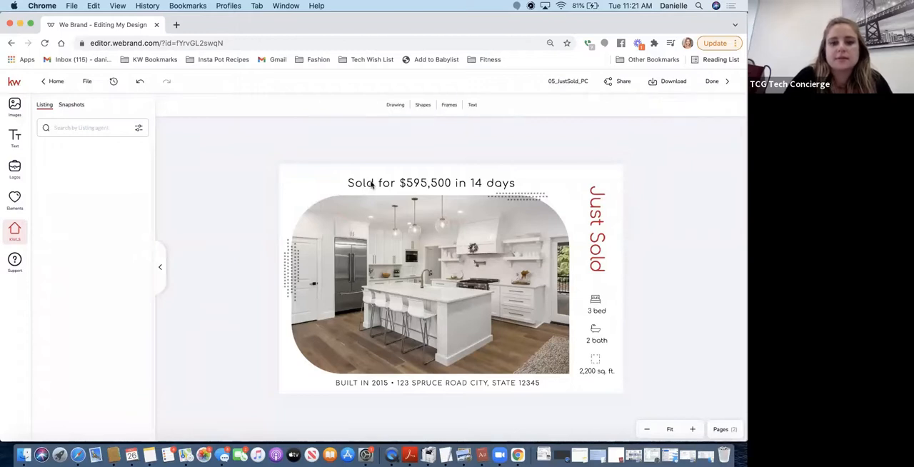
Try to replace the vertical "Just Sold" heading with "Coming Soon" and discard the text edit
click(594, 215)
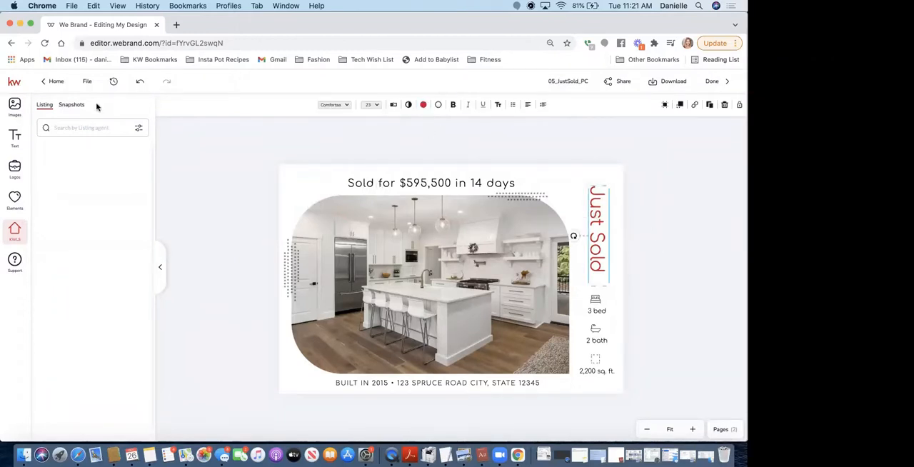
double_click(599, 244)
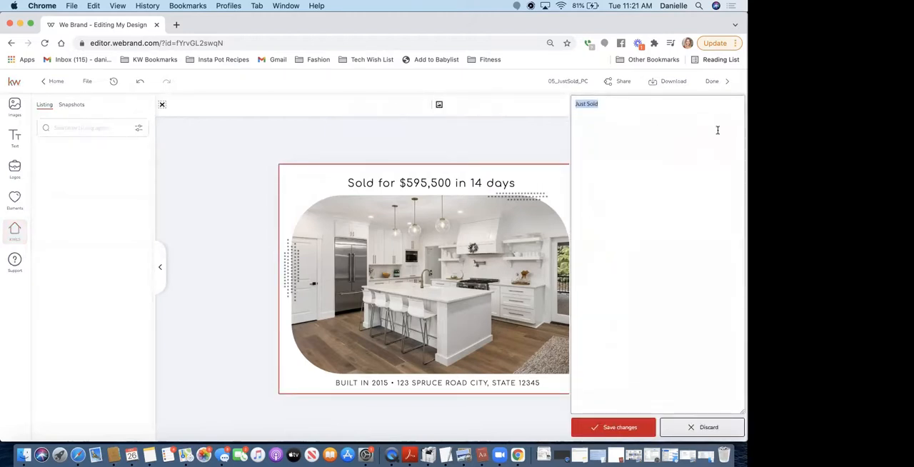
text(Coming Soon)
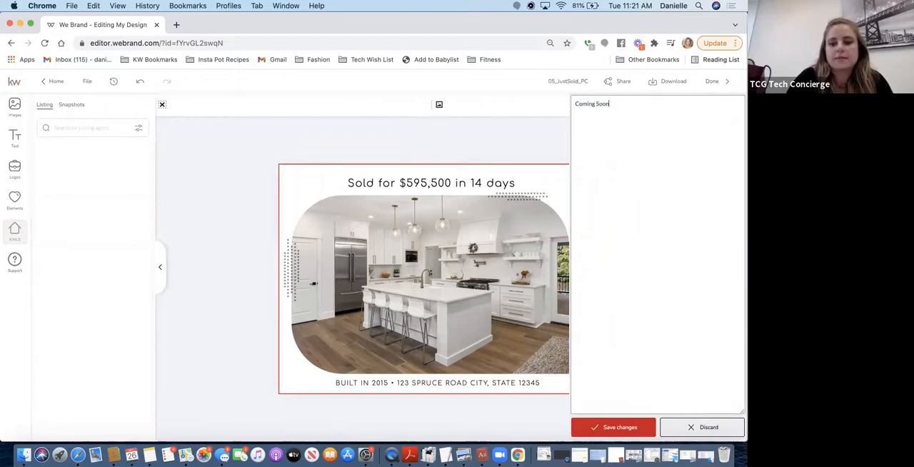
click(615, 429)
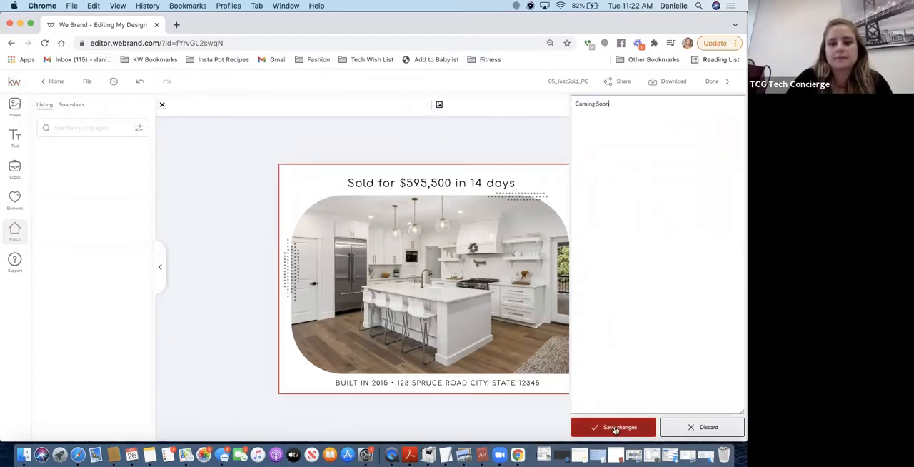
click(616, 431)
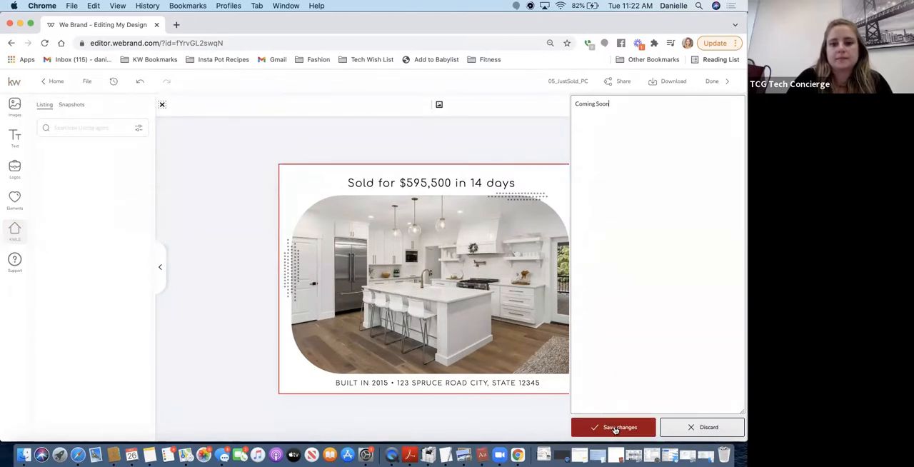
click(708, 427)
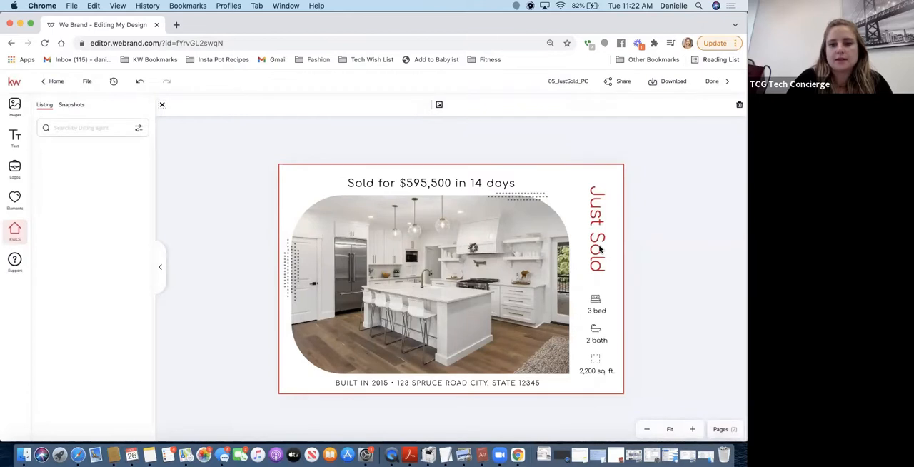
click(601, 248)
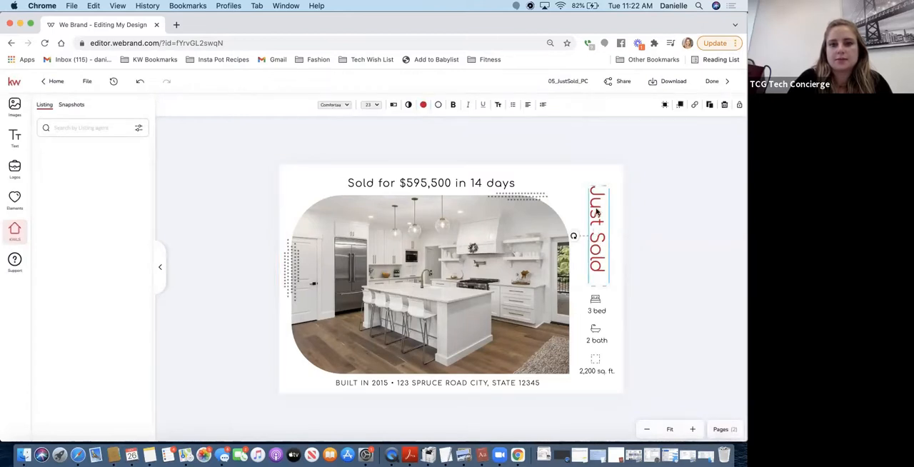
double_click(601, 210)
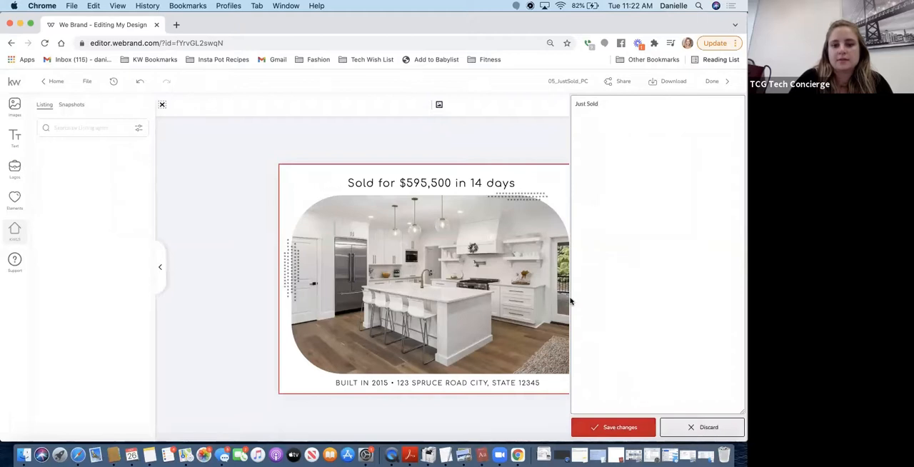
click(696, 427)
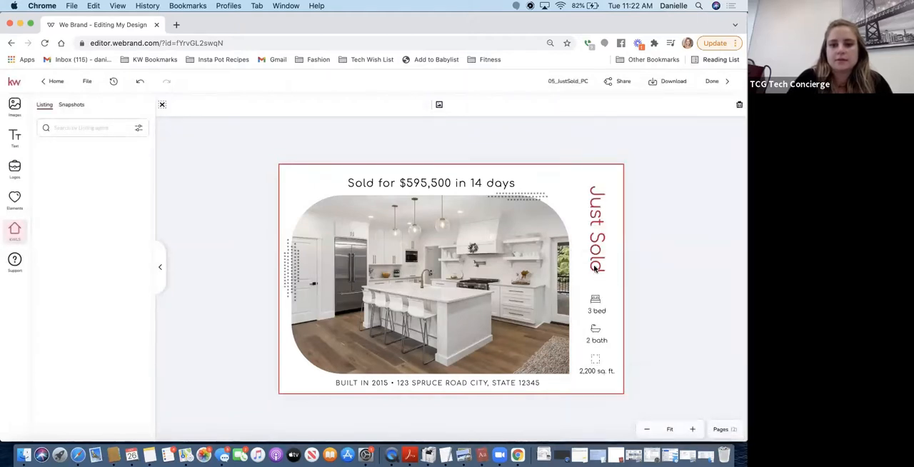
click(595, 266)
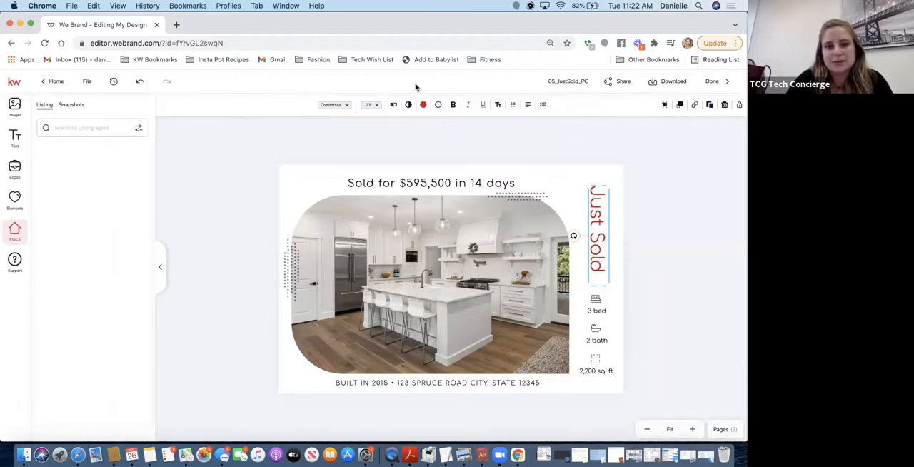
Replace the vertical "Just Sold" heading text with "Coming Soon" and save the change
click(393, 104)
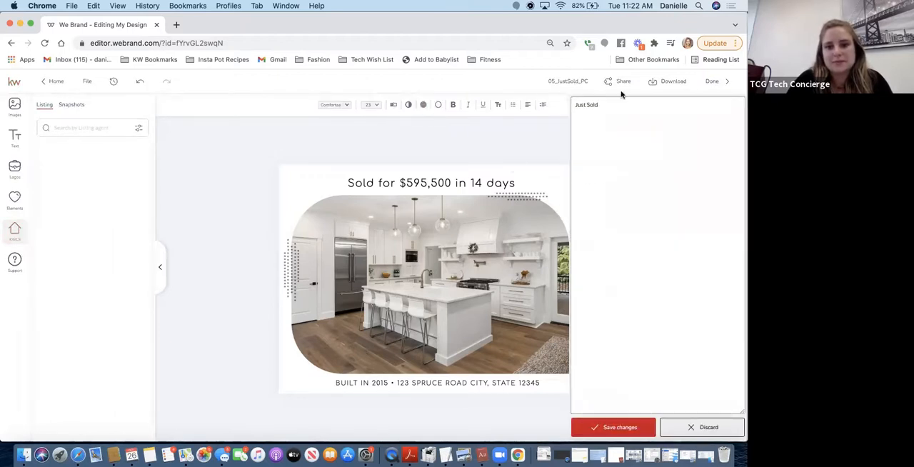
triple_click(588, 107)
text(Coming SOo)
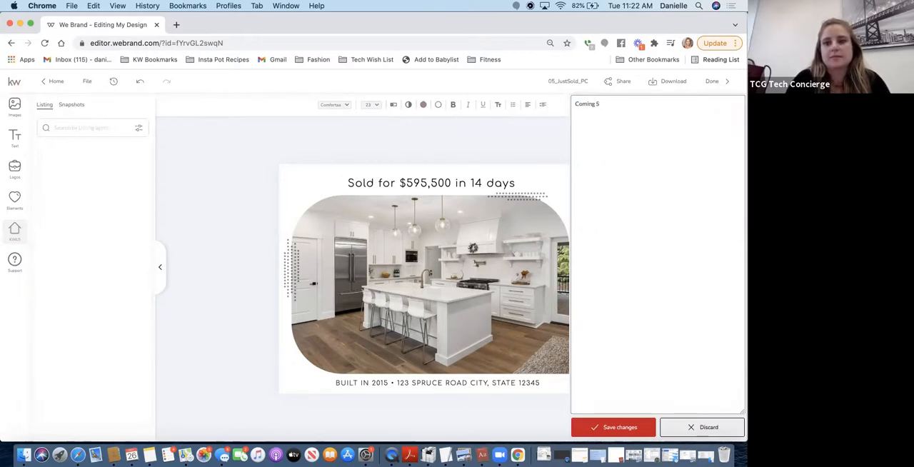
click(613, 426)
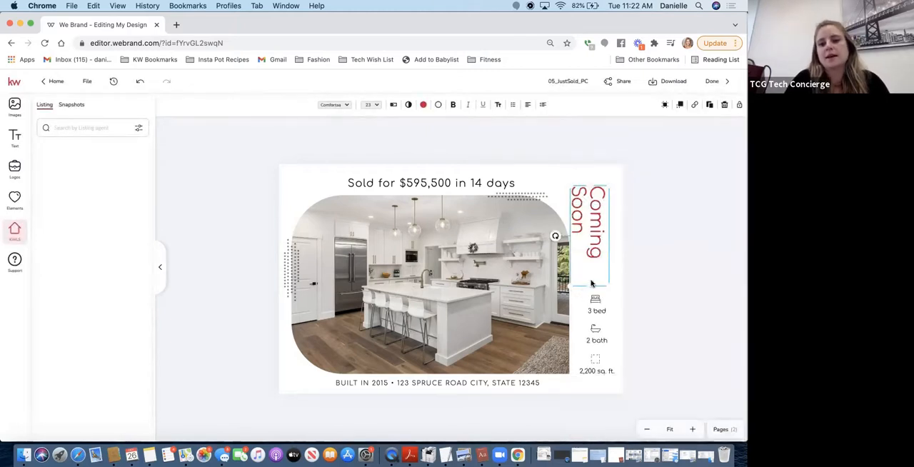
Lengthen the vertical "Coming Soon" text box so the heading fits on a single line
drag(590, 286, 598, 325)
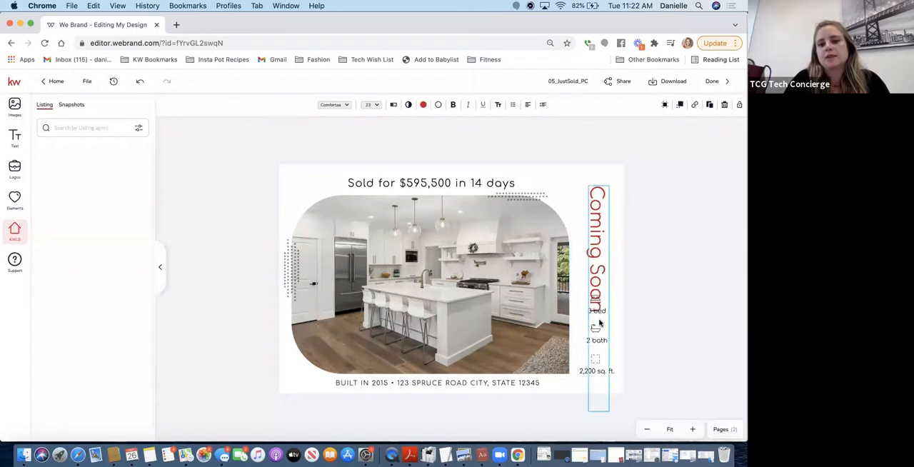
key(super+z)
key(super+z)
drag(599, 277, 602, 297)
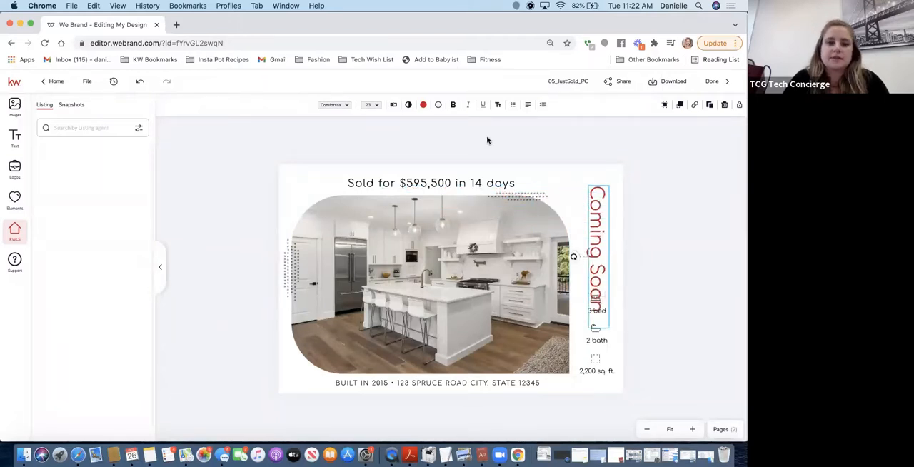
Delete the "Sold for" line above the photo and put the "Coming Soon" heading there, rotated to horizontal
click(453, 183)
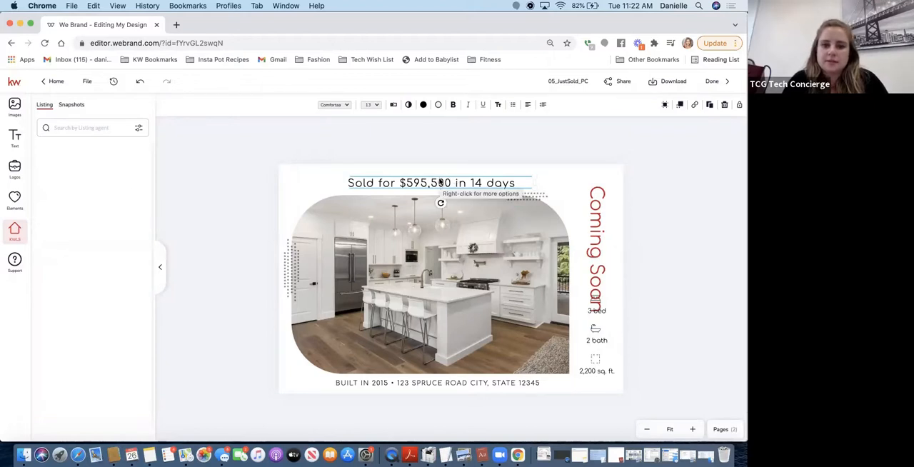
key(Delete)
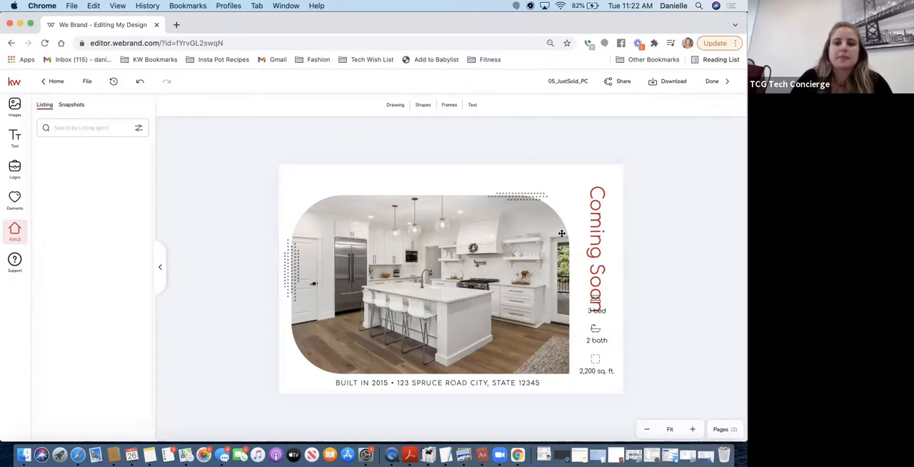
click(590, 230)
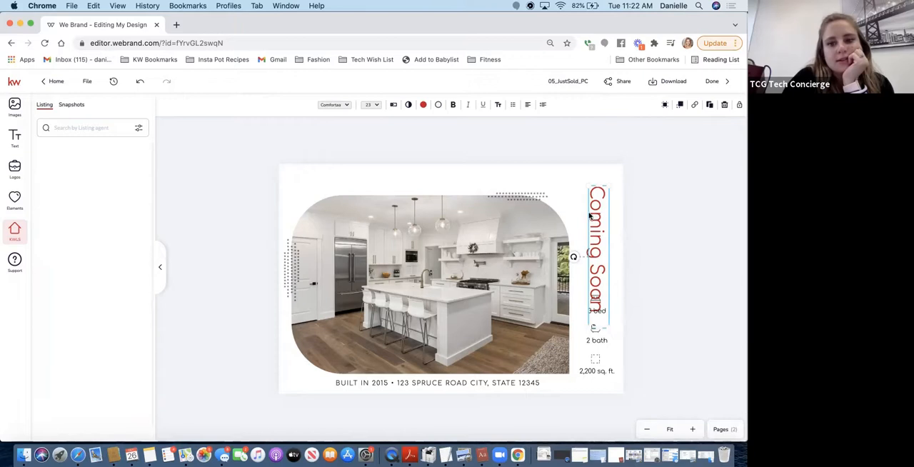
drag(573, 256, 599, 314)
drag(603, 258, 425, 181)
key(Left)
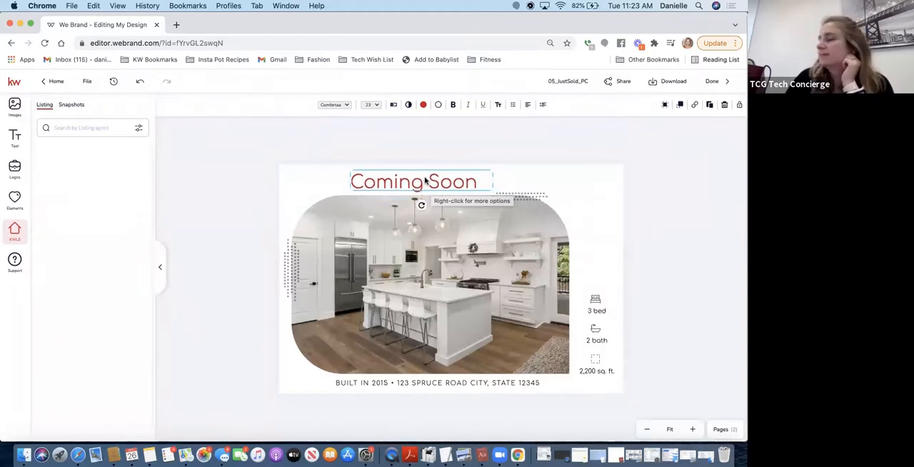
click(600, 311)
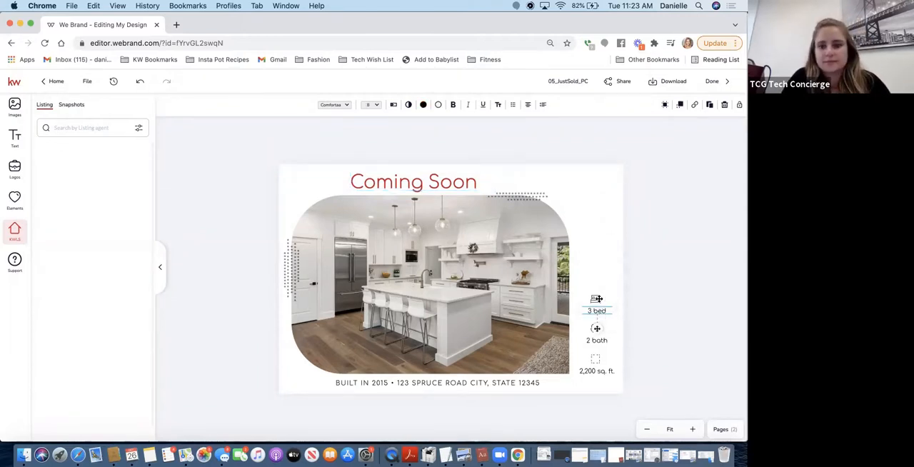
click(599, 307)
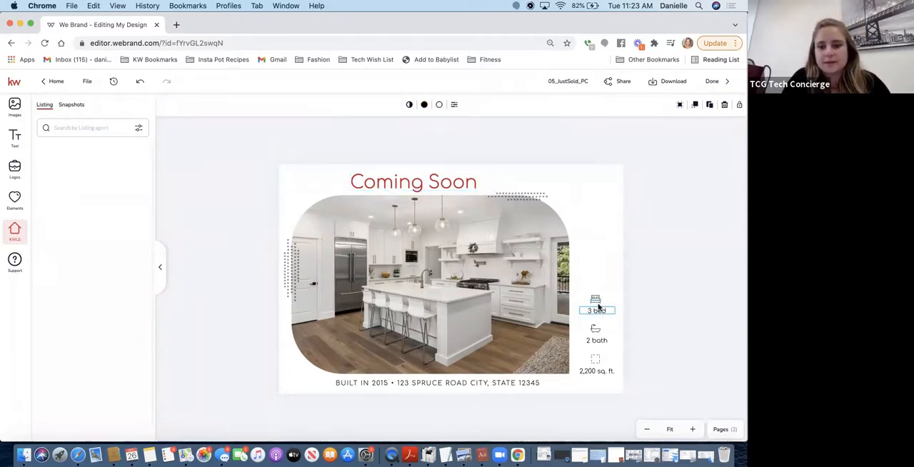
click(597, 298)
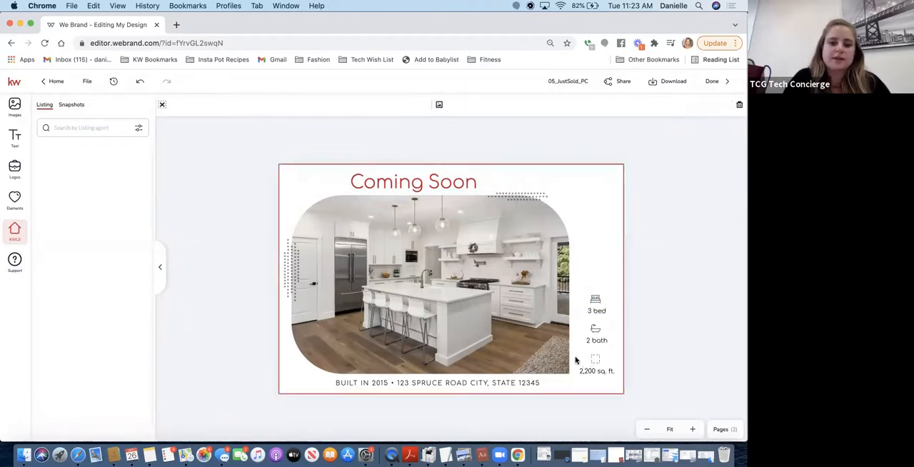
Change the build year in the line beneath the photo to 2005
click(382, 387)
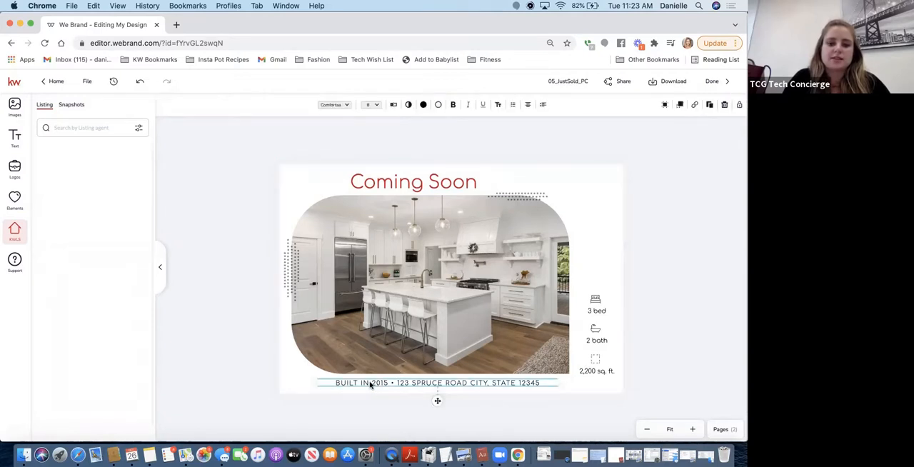
double_click(370, 383)
click(369, 383)
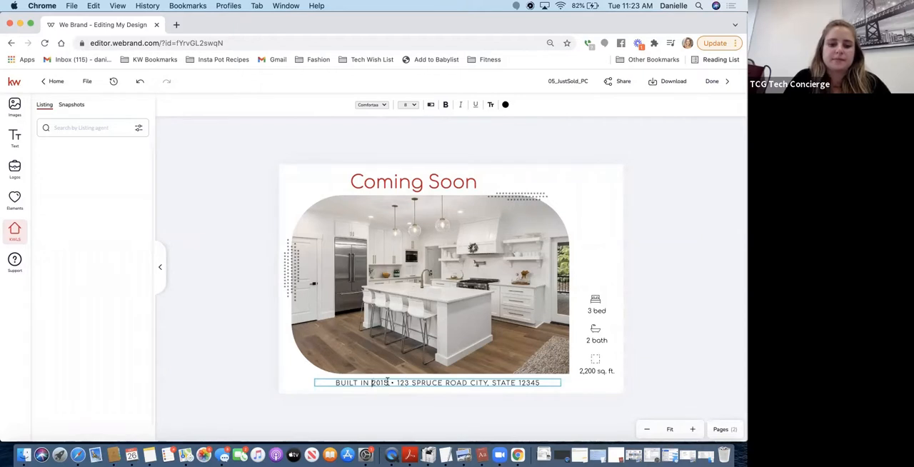
key(BackSpace)
key(BackSpace)
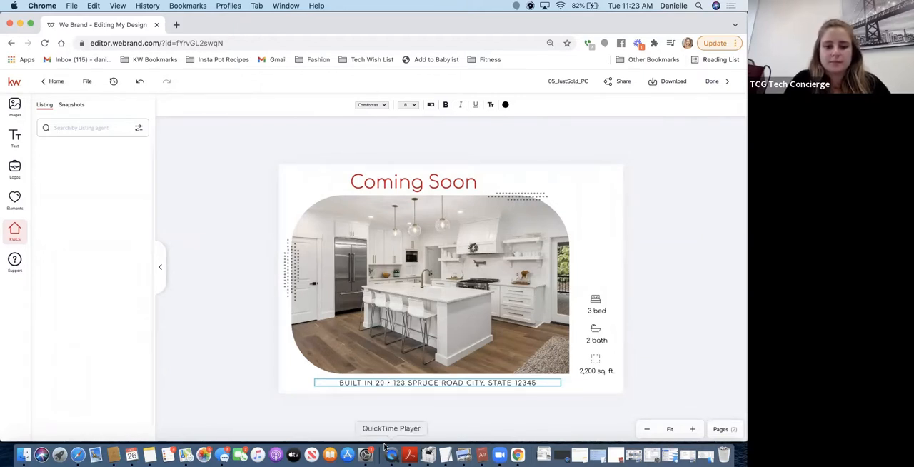
text(05)
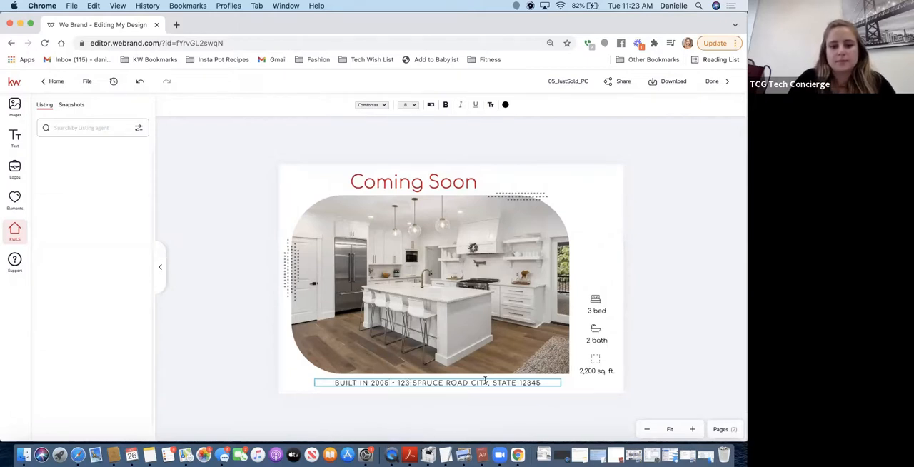
Replace the placeholder street, city and state in the line beneath the photo with the property's street, city and state
drag(489, 383, 413, 386)
text(Main St.)
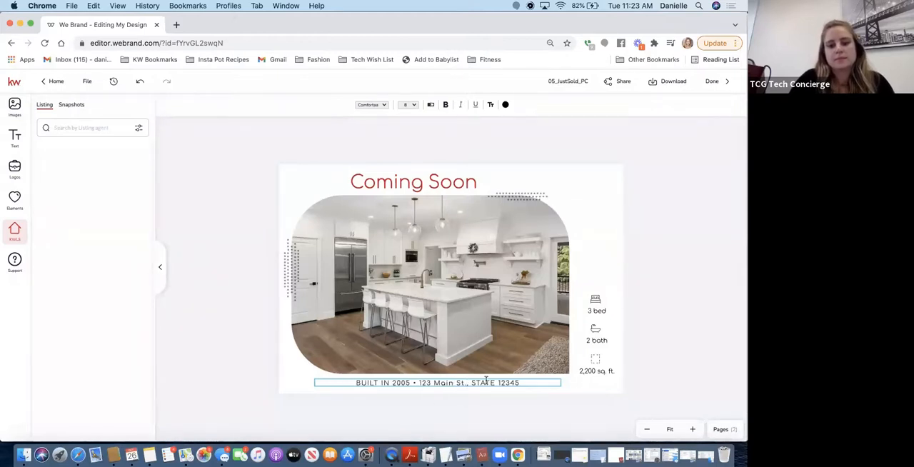
text(,)
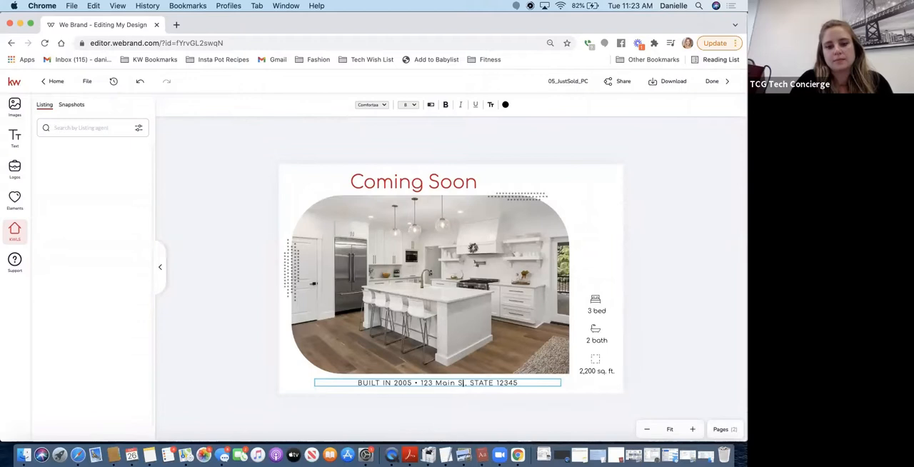
double_click(483, 383)
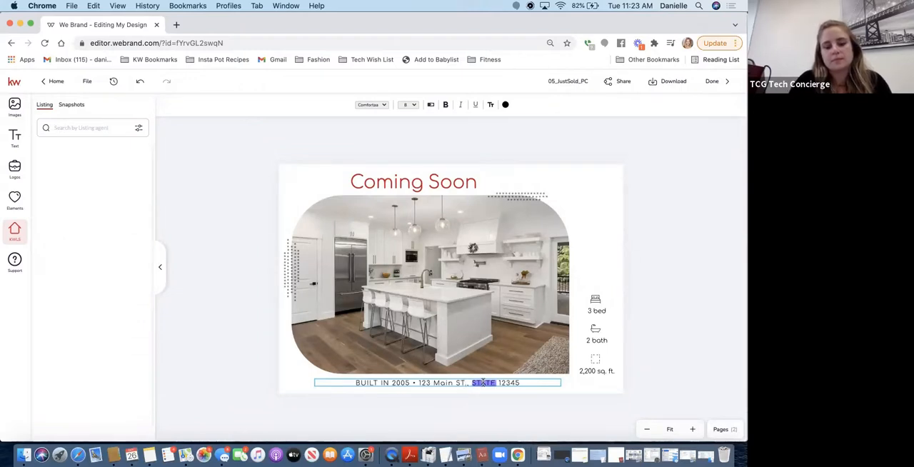
text(S)
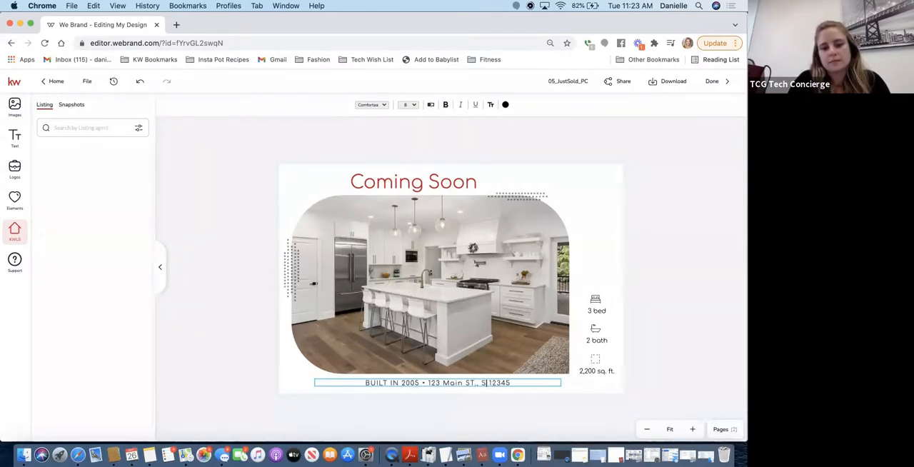
text(F C)
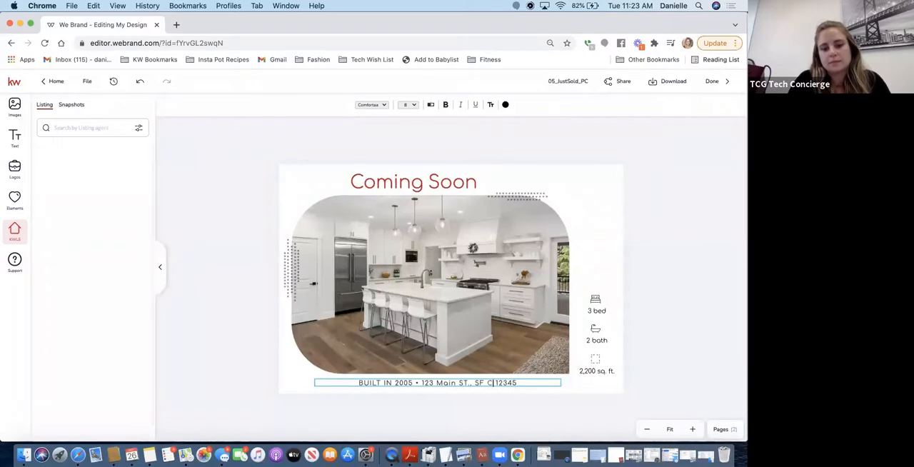
key(BackSpace)
key(BackSpace)
text(, CA)
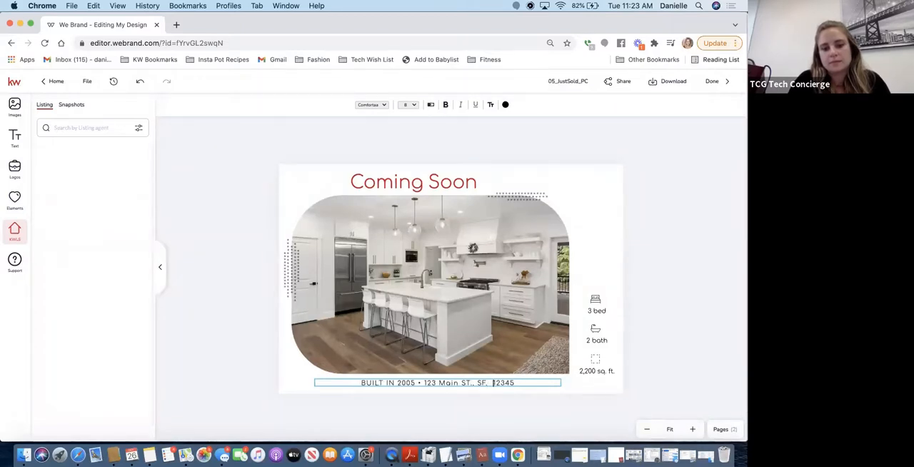
Replace the placeholder ZIP code at the end of the address line with the property's ZIP code
double_click(503, 383)
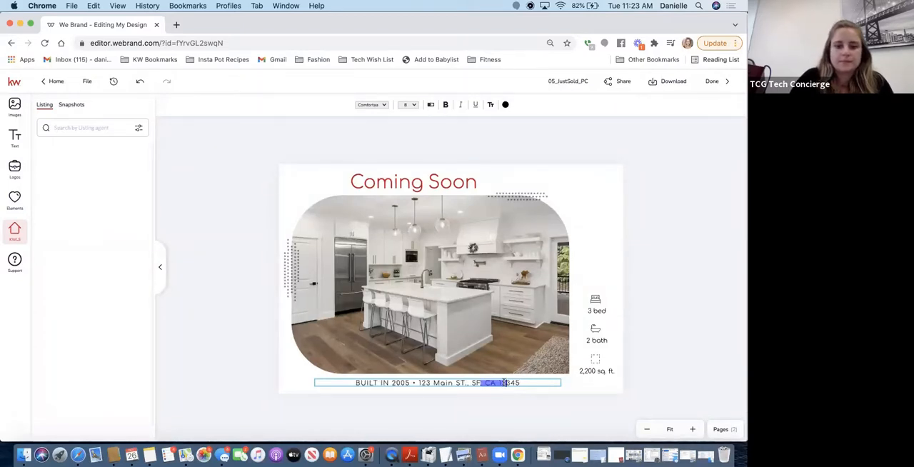
click(506, 383)
double_click(508, 383)
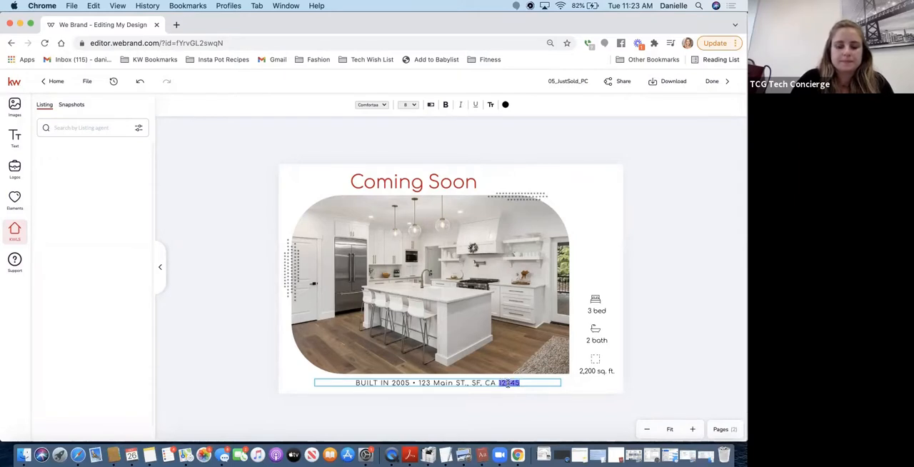
text(94109)
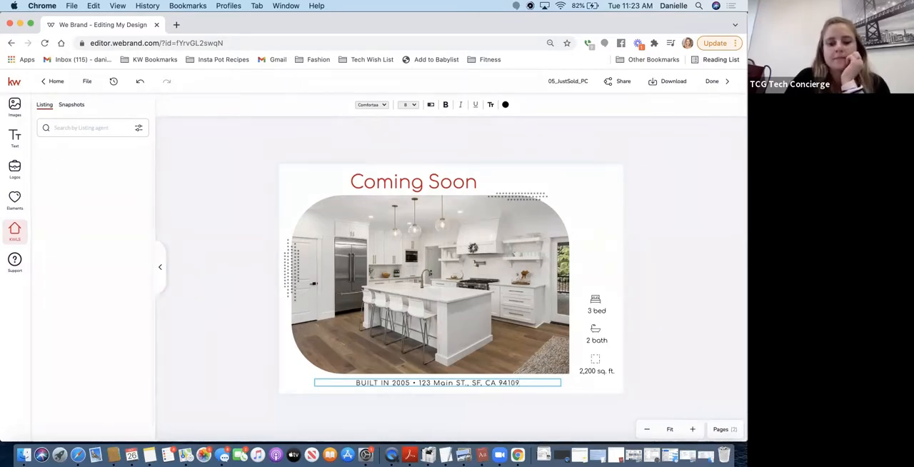
click(681, 180)
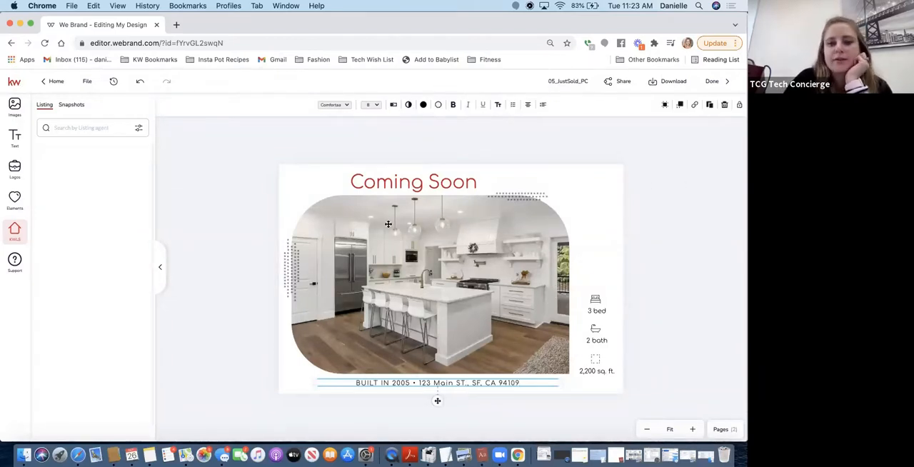
click(731, 349)
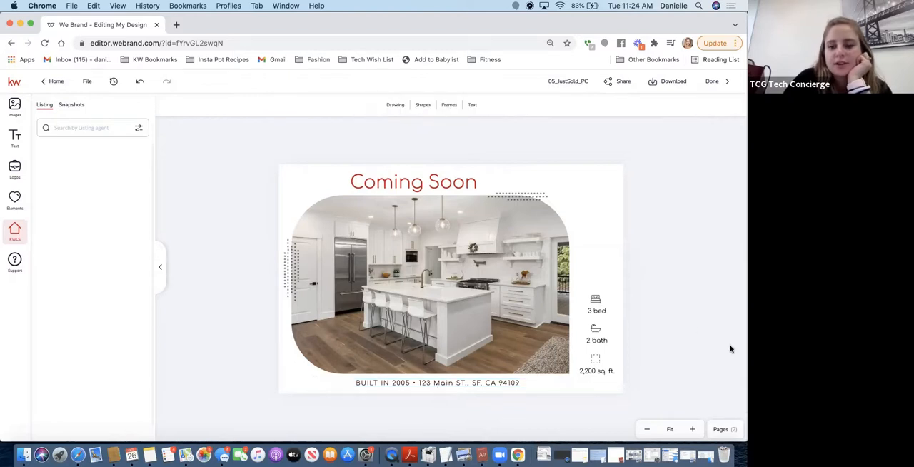
Open page 2 of the postcard and remove the red greeting text above the personalized message
click(721, 430)
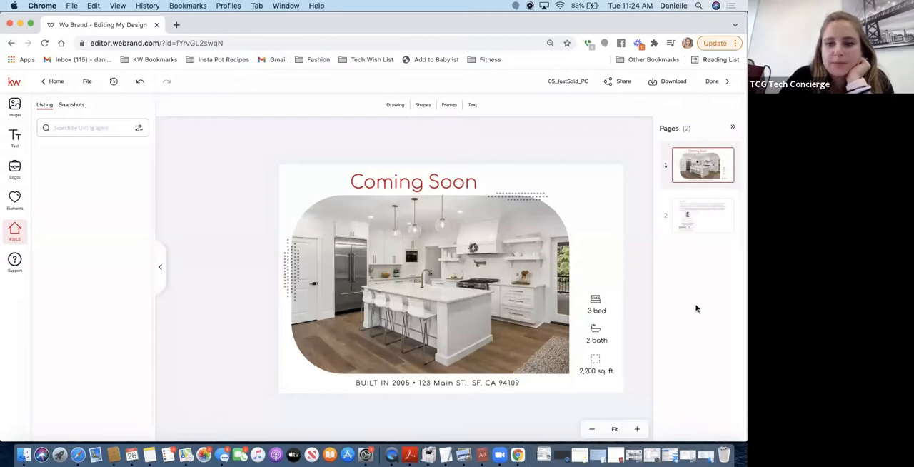
click(690, 205)
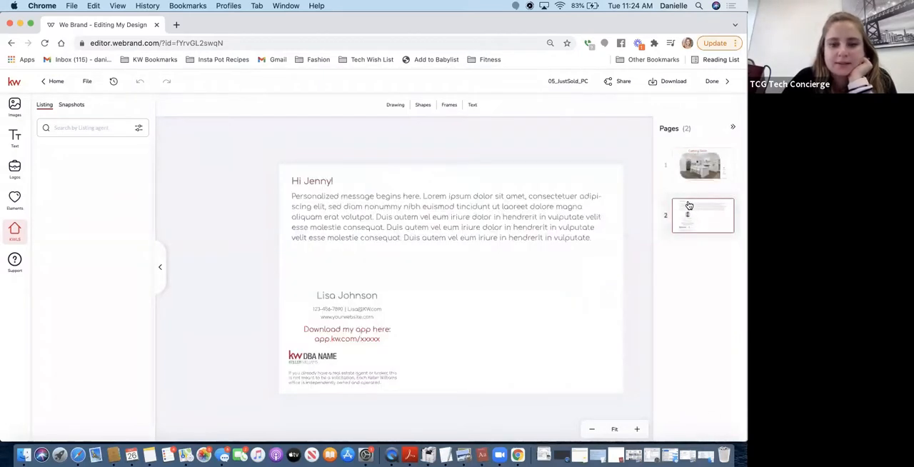
click(310, 179)
double_click(310, 180)
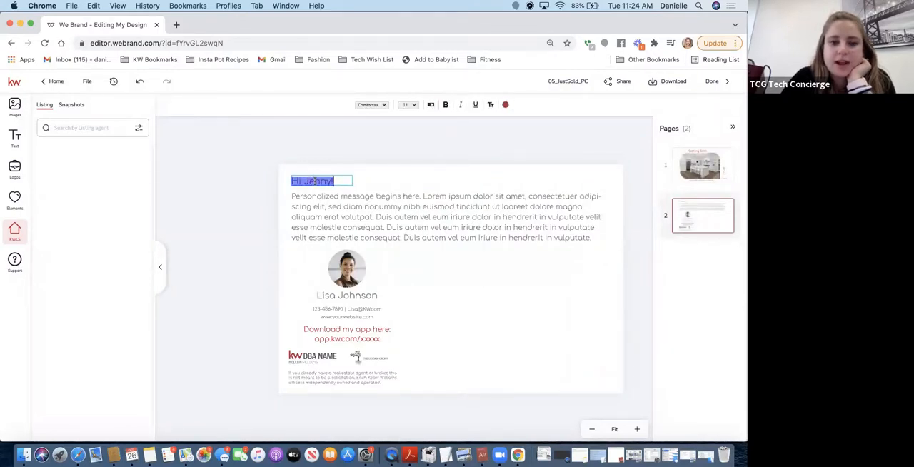
click(313, 182)
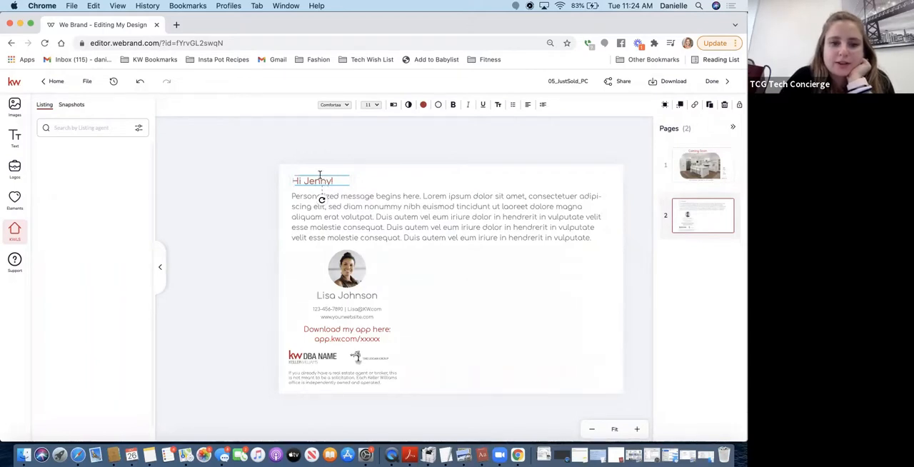
click(320, 177)
key(BackSpace)
key(BackSpace)
key(BackSpace)
key(BackSpace)
key(BackSpace)
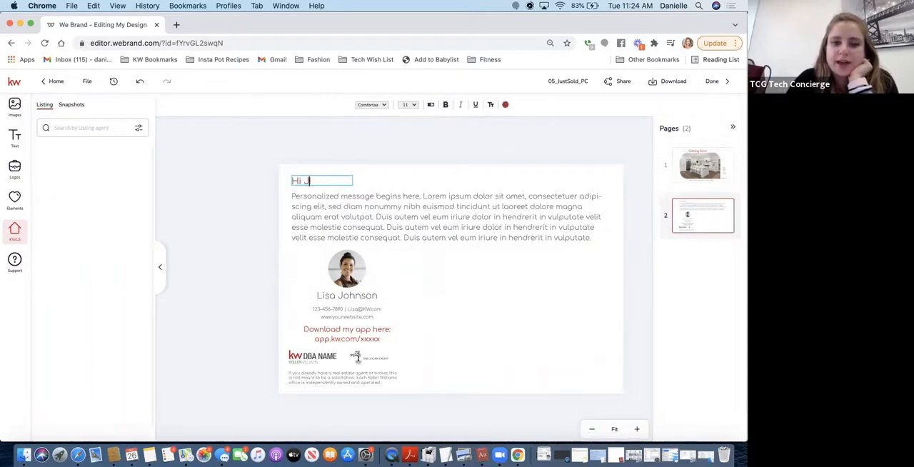
key(BackSpace)
key(BackSpace)
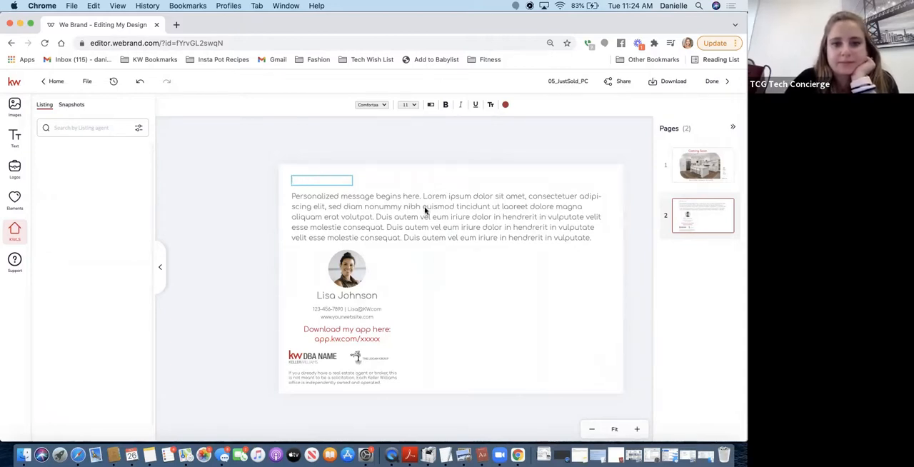
Replace the personalized message placeholder on page 2 with "Home description goes here"
click(425, 209)
click(383, 229)
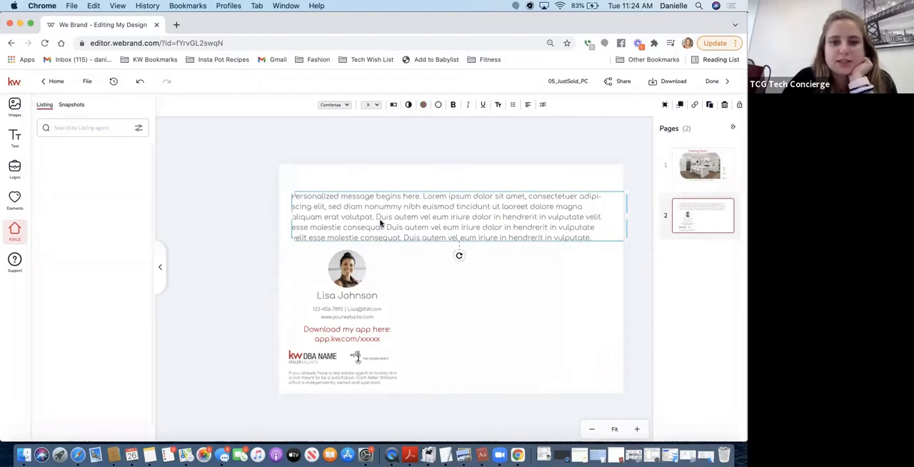
double_click(380, 223)
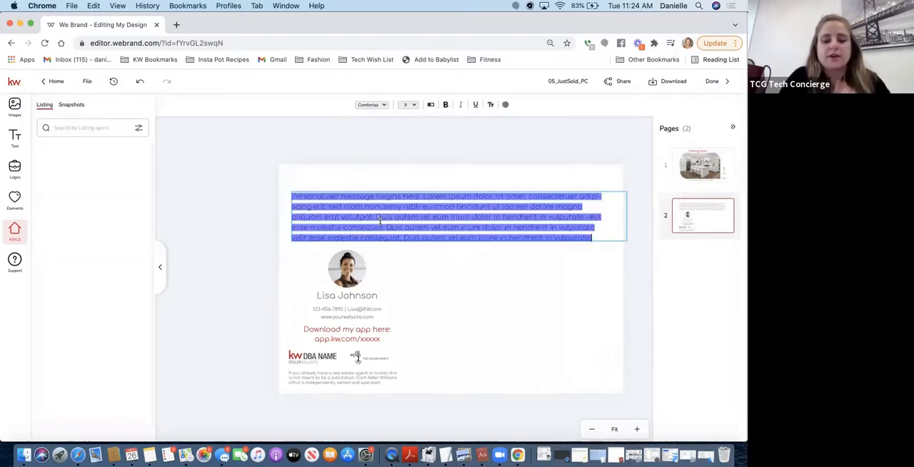
text(Home descri)
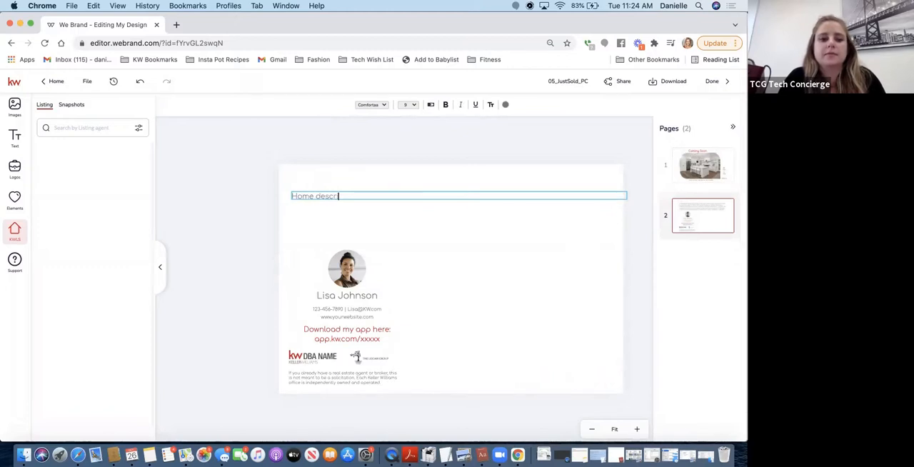
text(ption goes here)
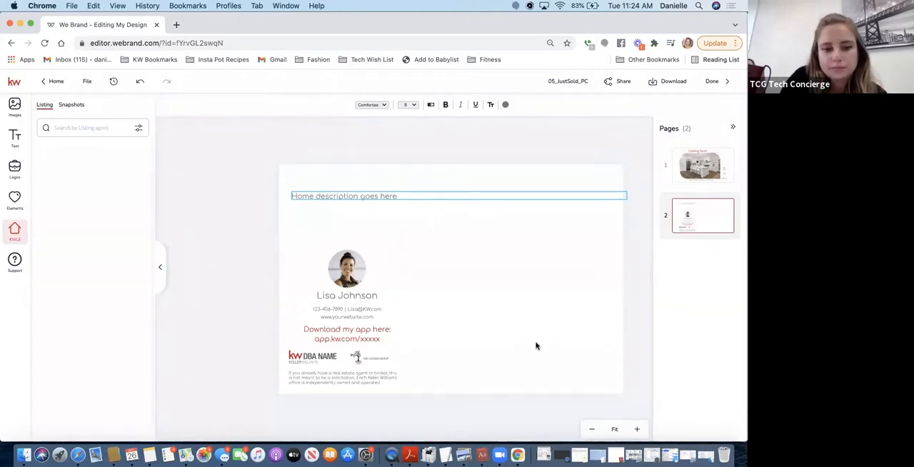
key(Escape)
Replace the placeholder headshot on page 2 with the Agent photo from the personal image assets
click(346, 275)
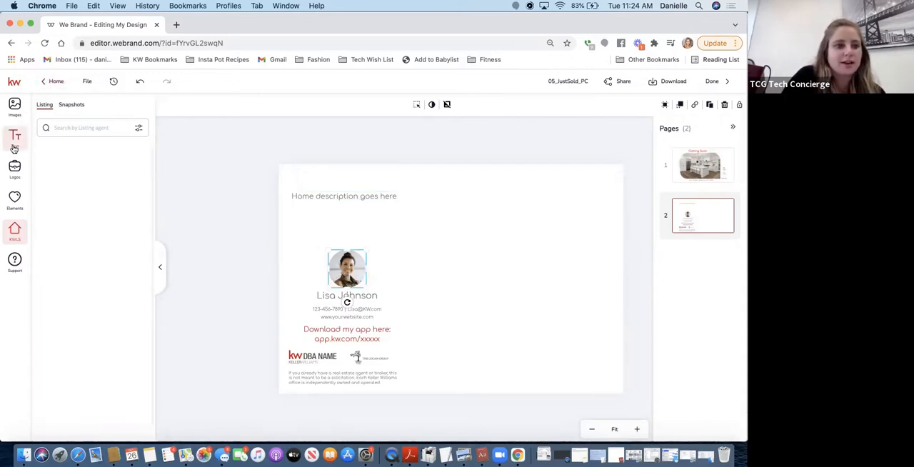
click(16, 108)
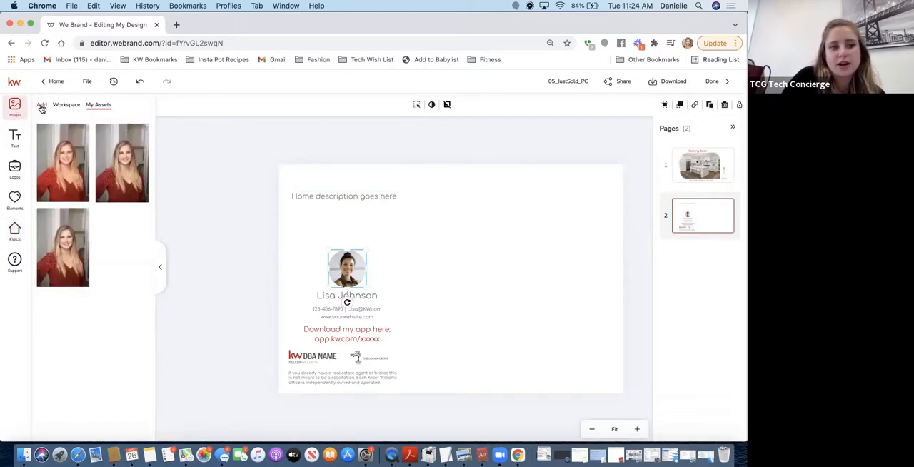
click(41, 105)
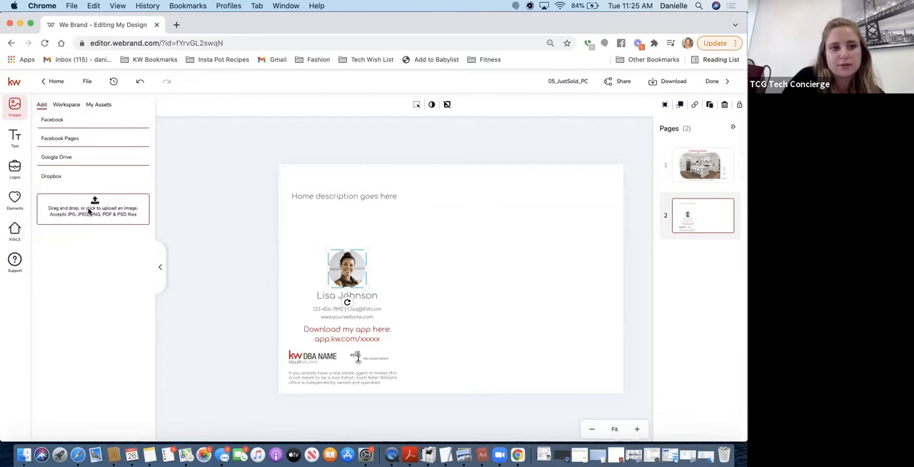
click(104, 108)
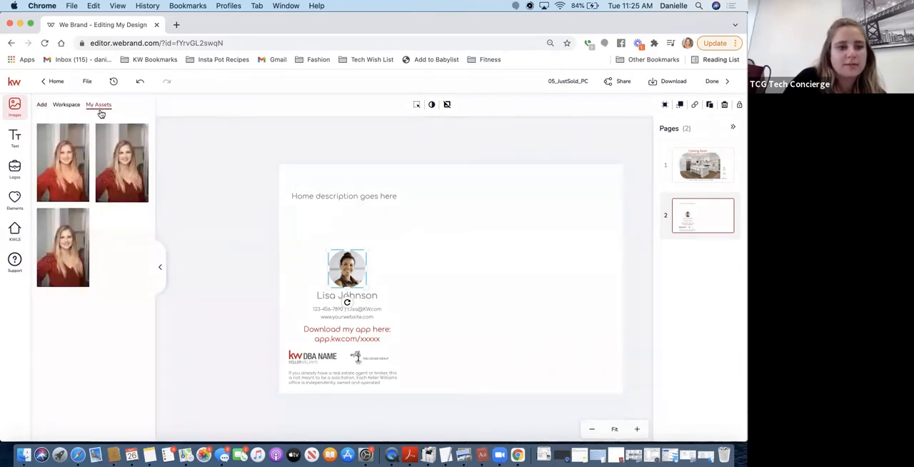
click(116, 132)
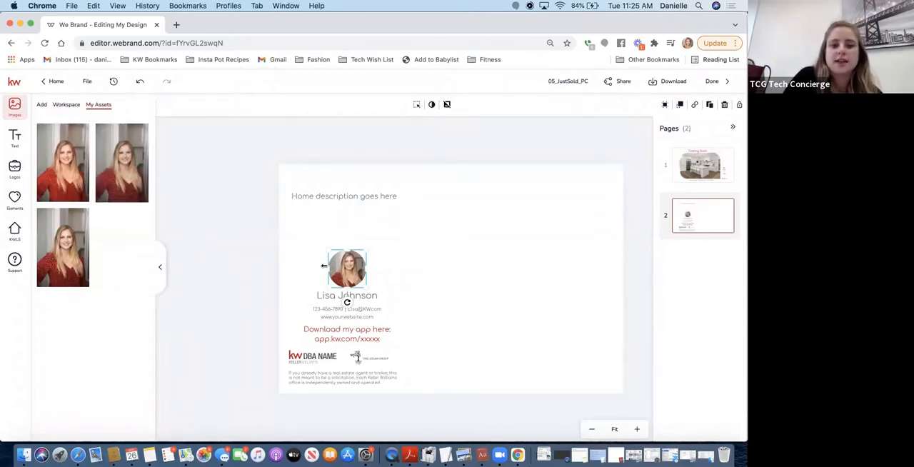
mouse_move(121, 166)
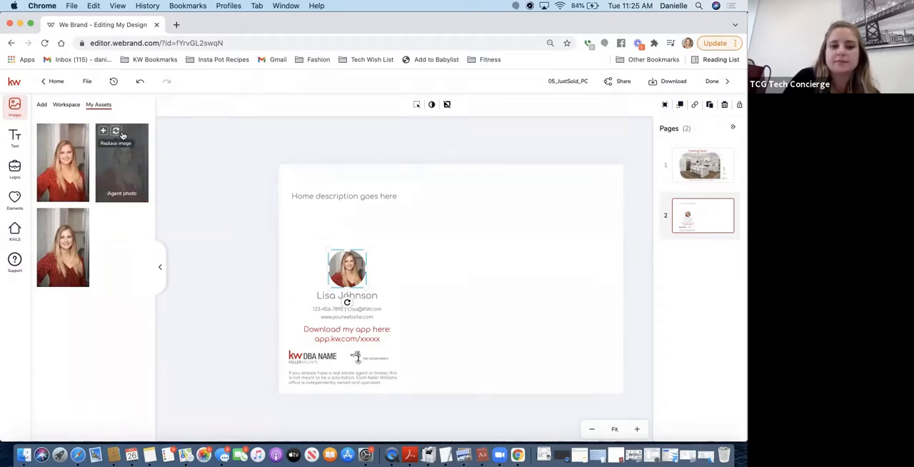
Replace the placeholder phone number below the agent's name with the agent's phone number
click(327, 312)
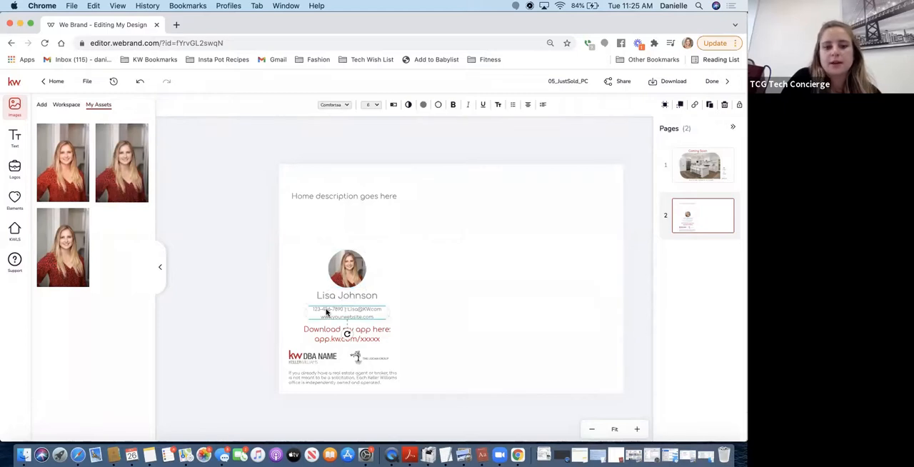
double_click(326, 310)
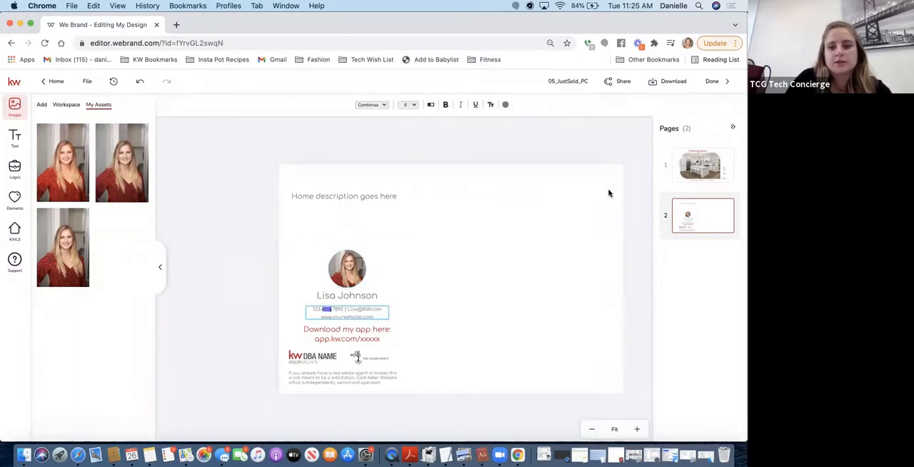
click(638, 431)
click(638, 431)
click(638, 430)
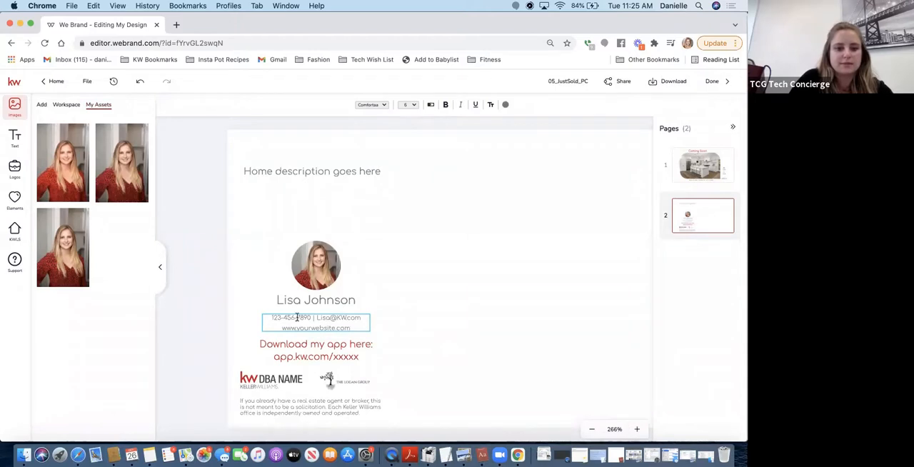
drag(312, 317, 270, 317)
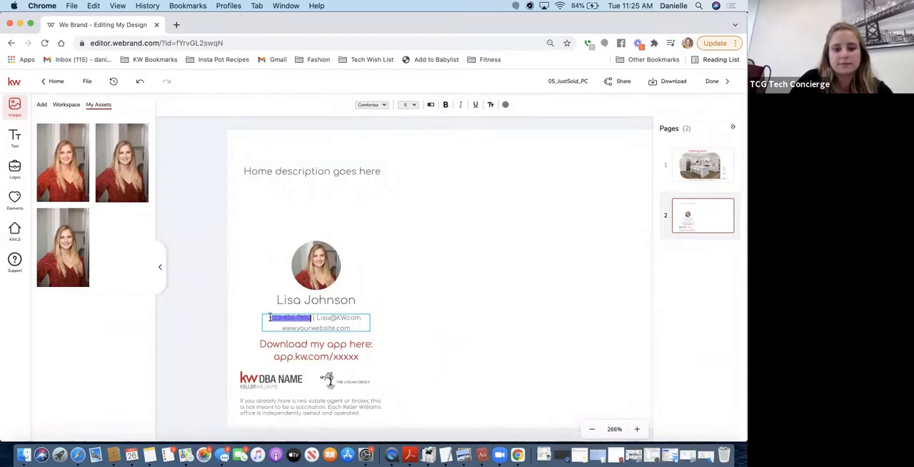
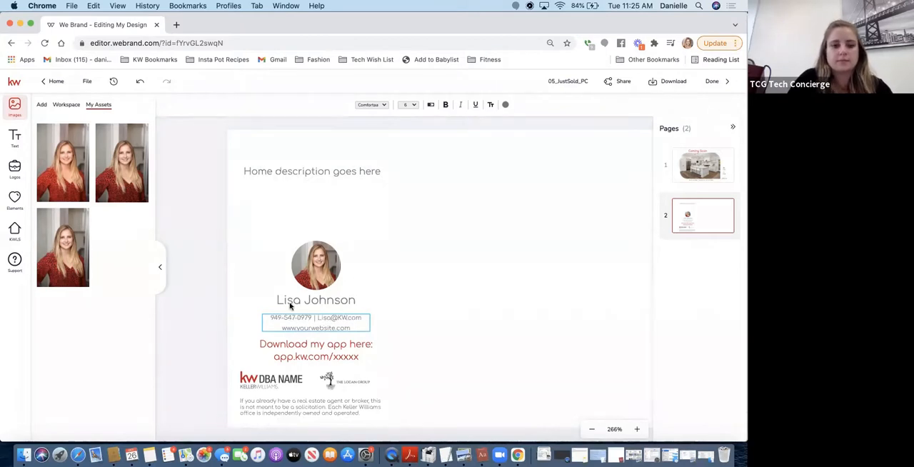
Enter the agent's e-mail in place of the placeholder and widen the contact text box so phone and e-mail share one line
double_click(323, 318)
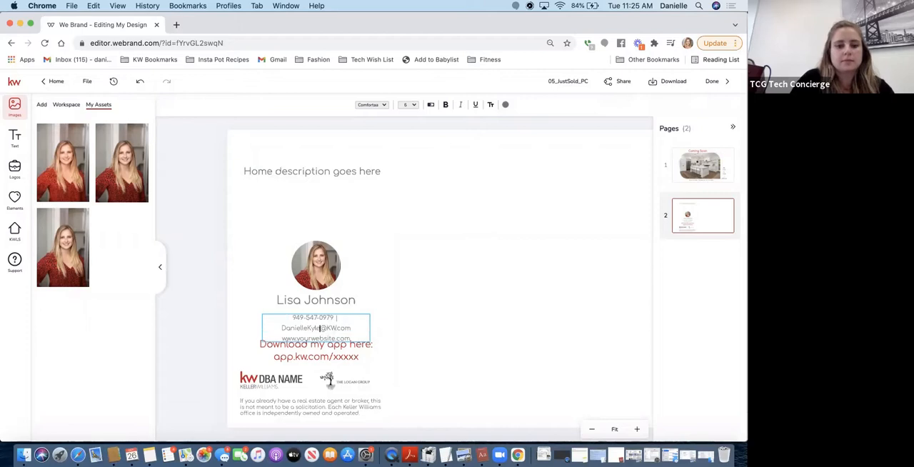
click(395, 321)
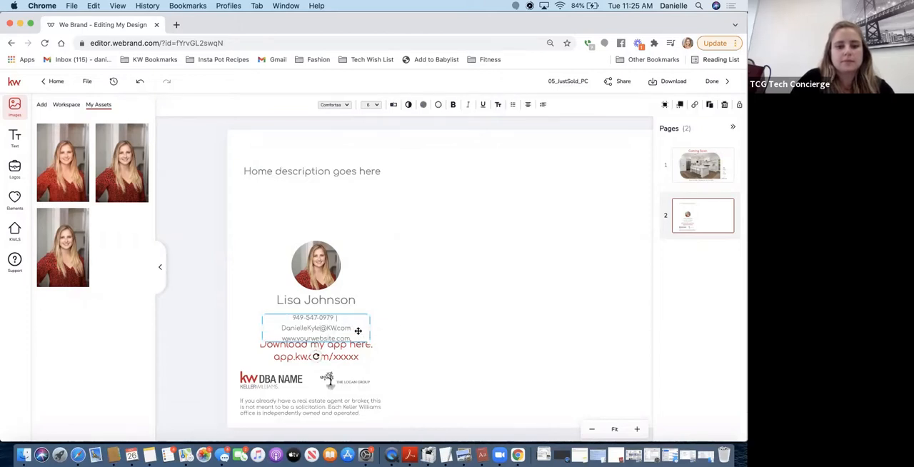
drag(262, 327, 243, 329)
drag(302, 321, 323, 326)
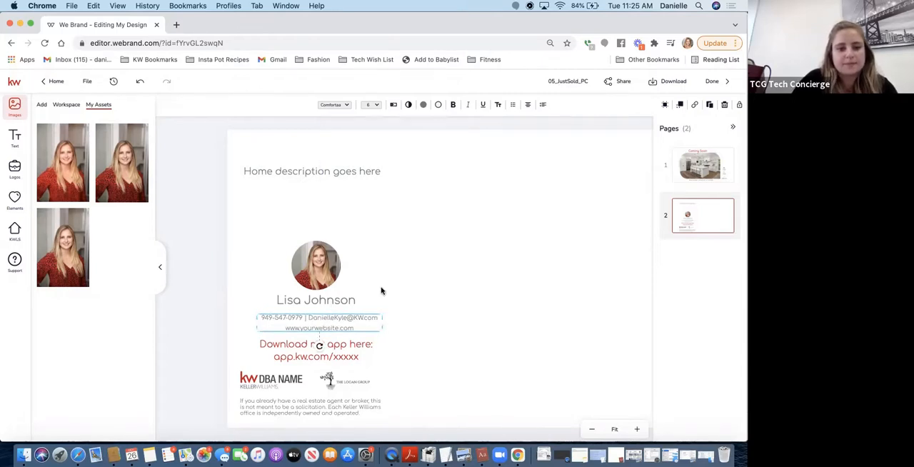
click(361, 304)
Replace the placeholder website in the contact details with the agent's kw.com website address
click(322, 329)
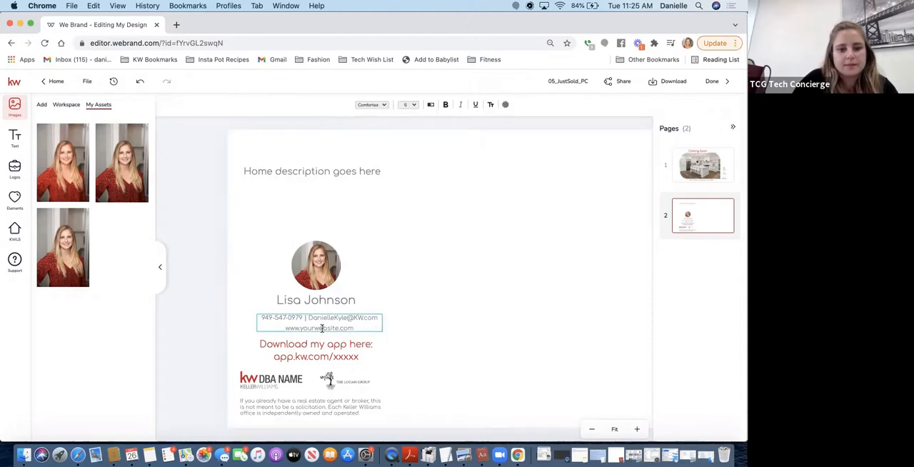
double_click(323, 329)
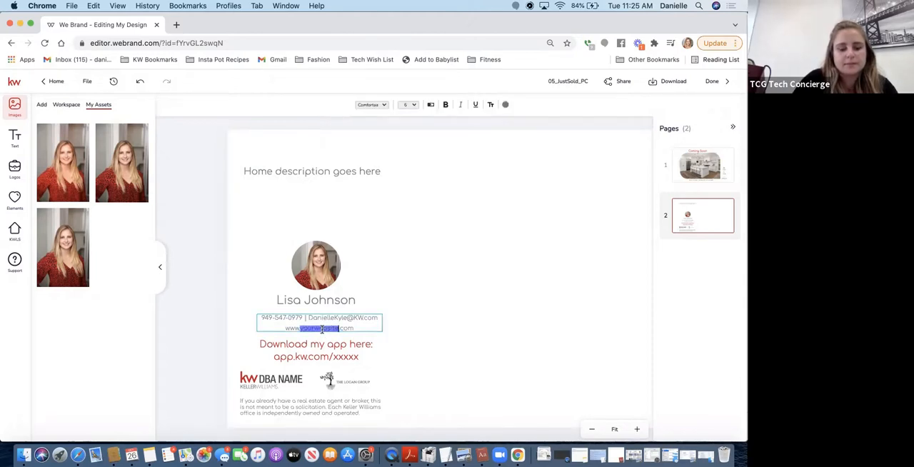
text(DanielleKyle)
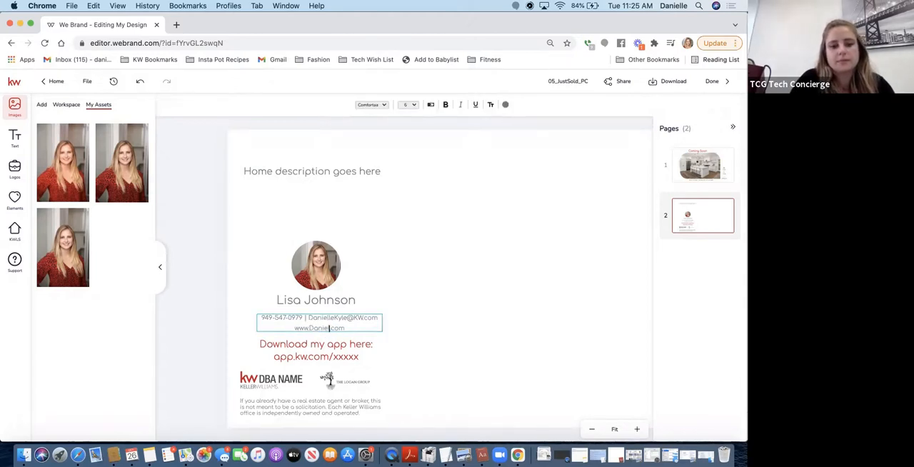
text(.kw)
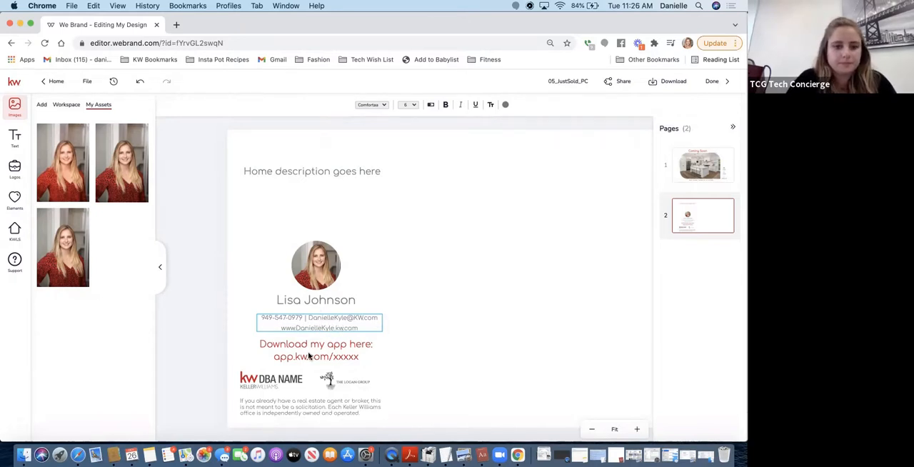
Delete the red app download text below the contact details
click(309, 356)
click(334, 358)
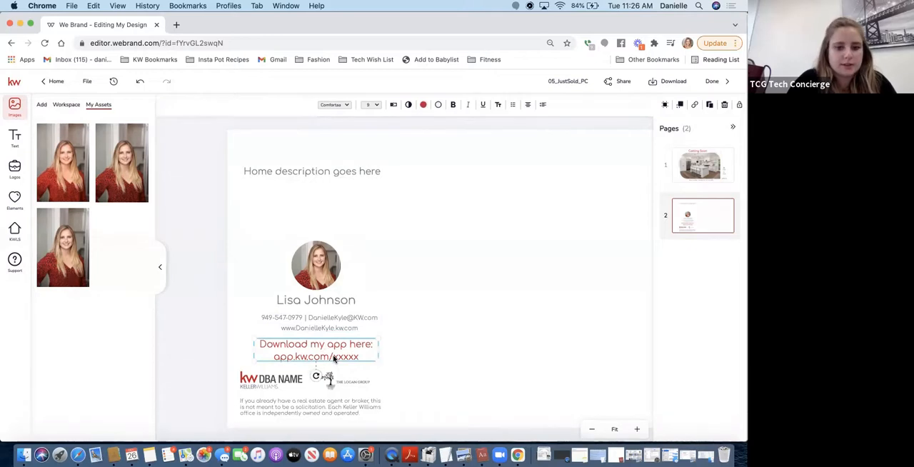
key(BackSpace)
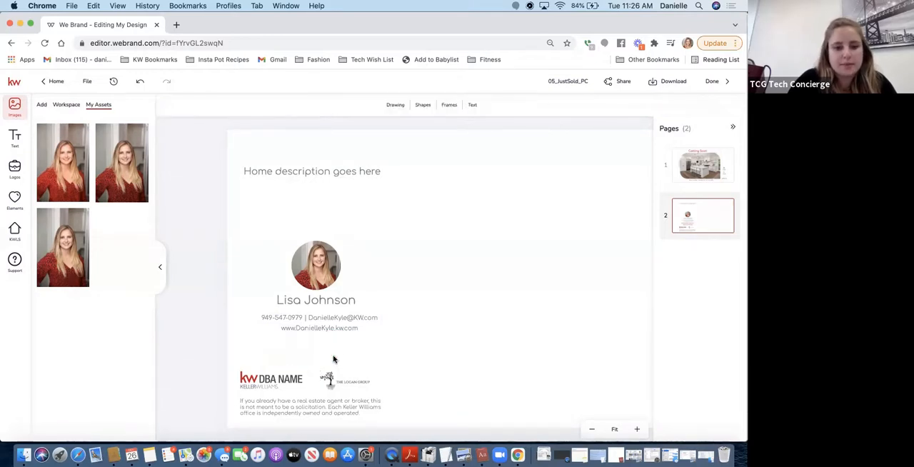
Replace the DBA Name logo with the KW San Francisco logo and delete the tree group logo beside it
click(277, 379)
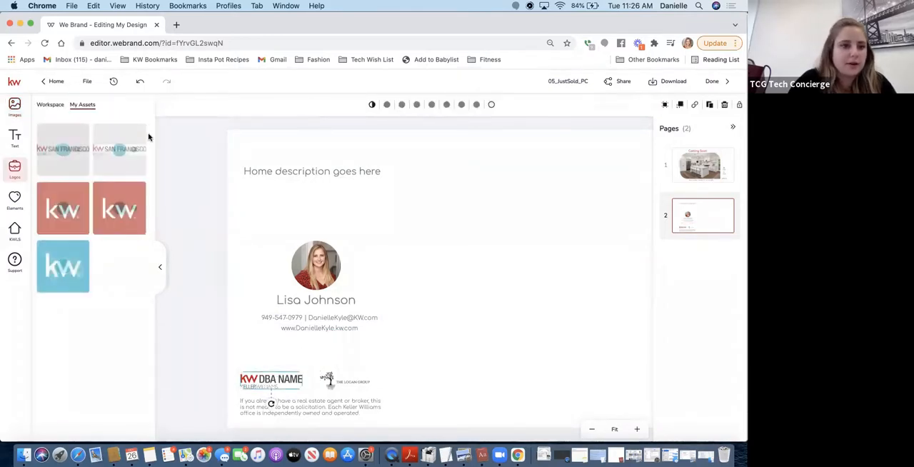
mouse_move(88, 141)
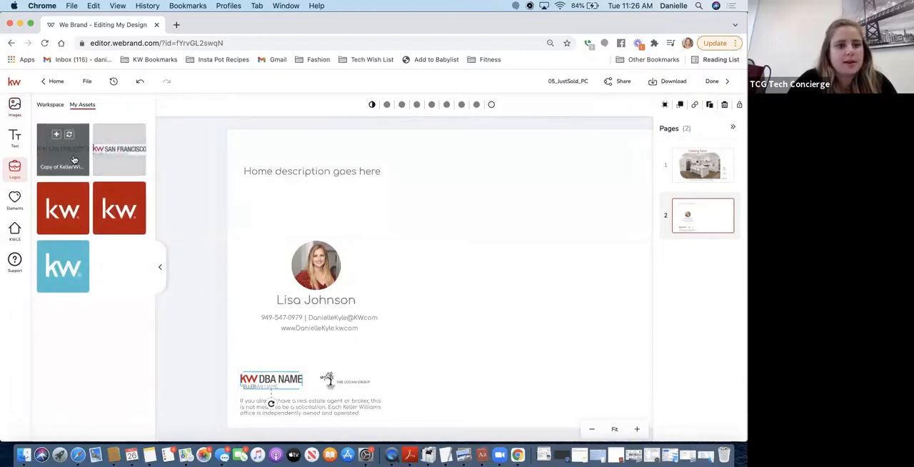
click(69, 136)
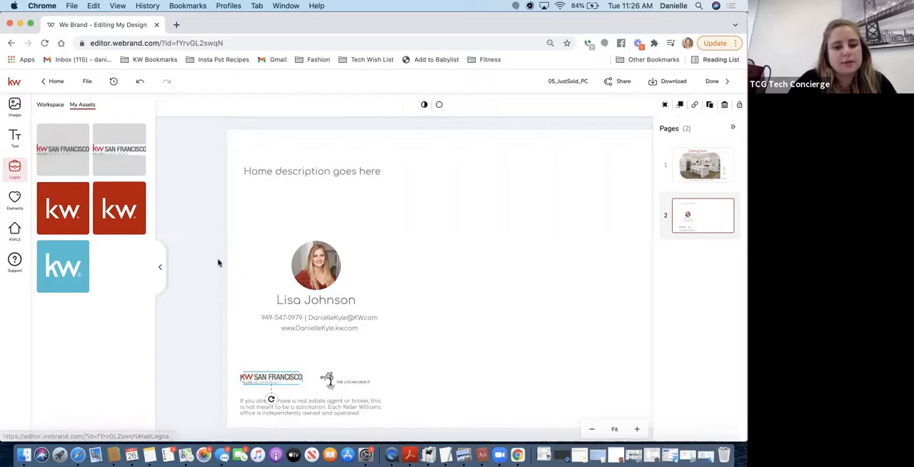
click(334, 378)
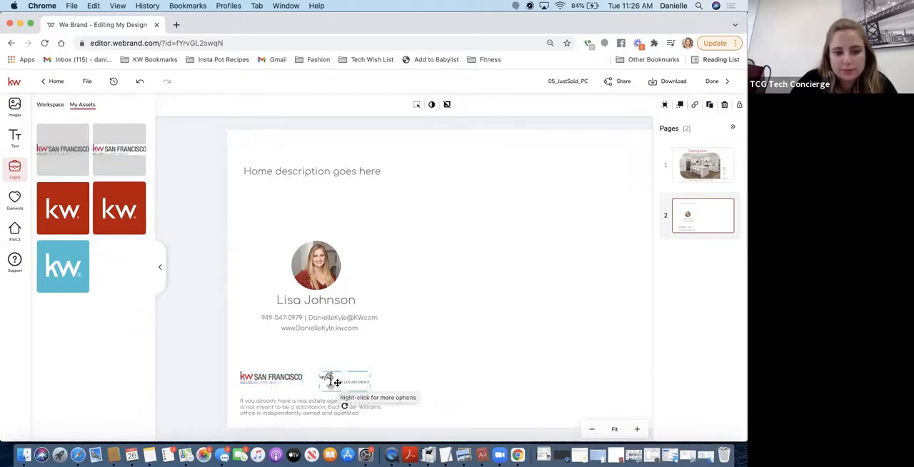
key(BackSpace)
click(337, 383)
key(BackSpace)
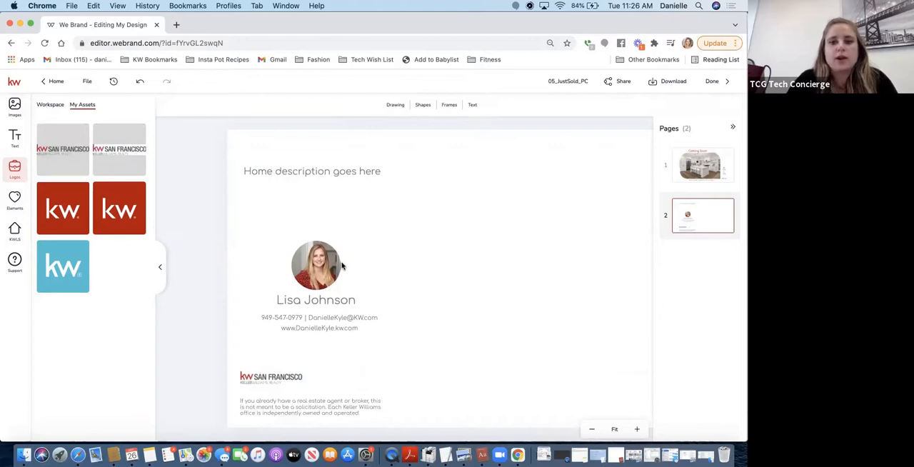
Open the KW Answers help site at answers.kw.com in a new browser tab
click(177, 25)
text(an)
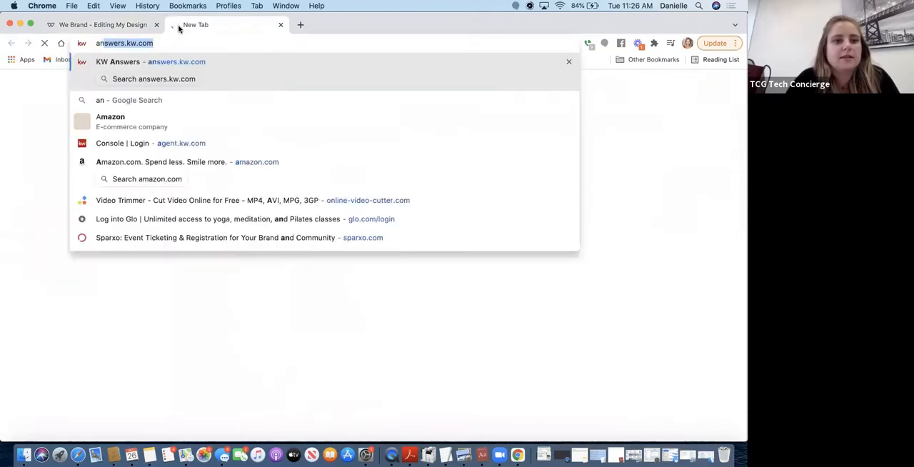
key(Return)
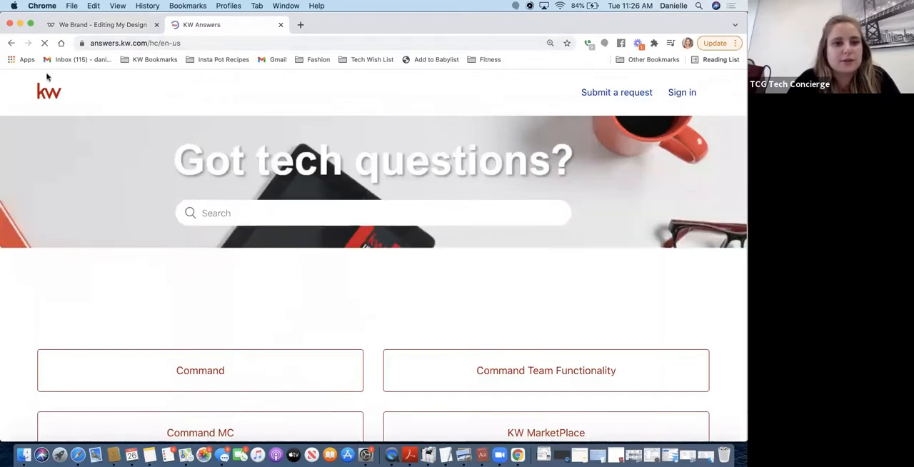
Search the help site for "postcard design" and open the article "Create and Download a Postcard Design for a Direct Mail Campaign in Command"
click(228, 215)
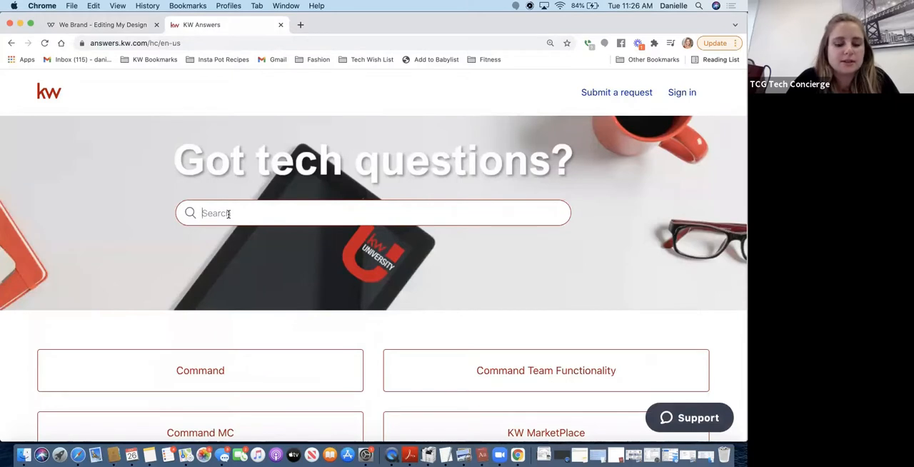
text(pos)
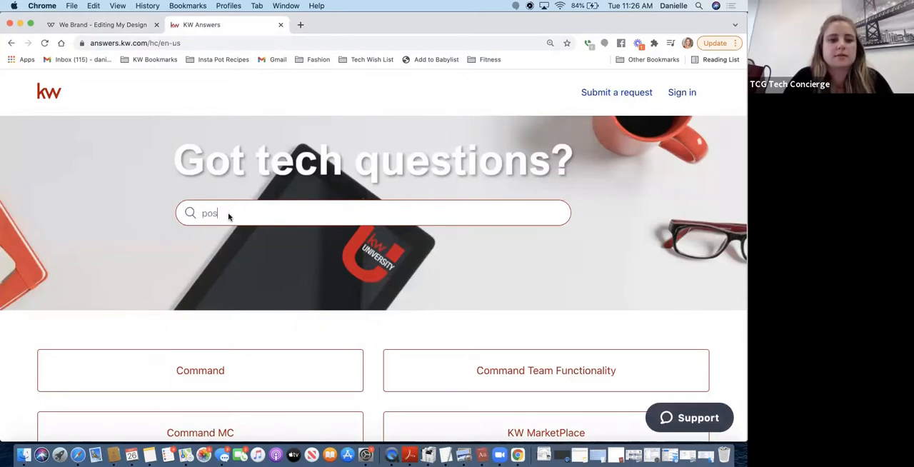
text(t)
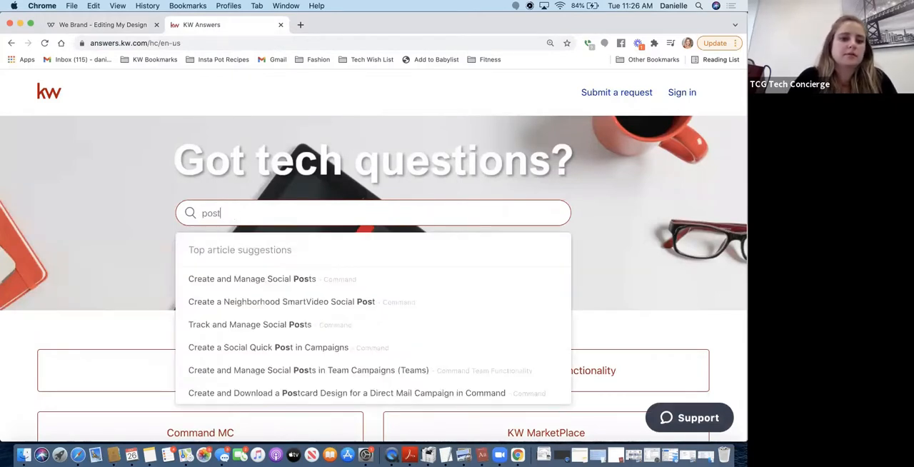
text(card design)
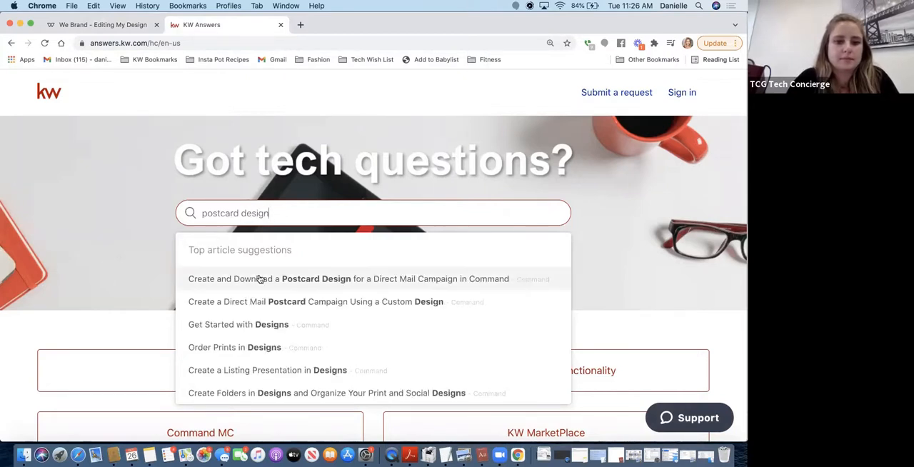
click(260, 279)
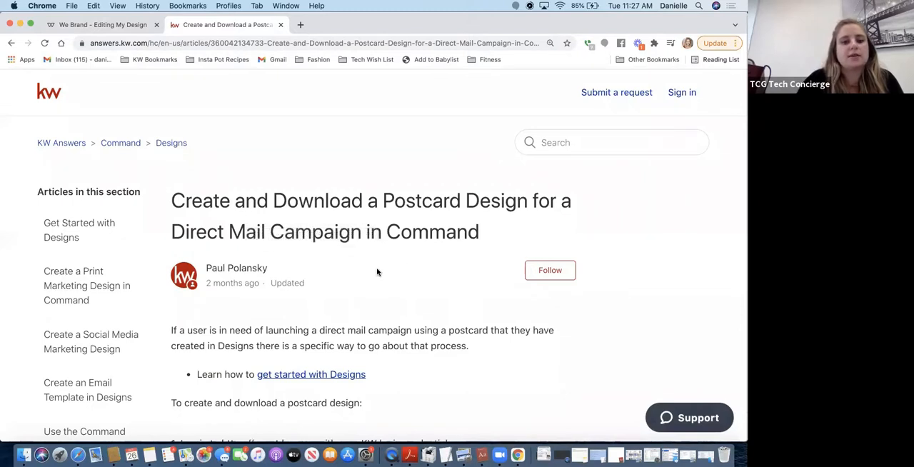
Select the article's web address and read through the article's postcard creation steps and its download settings for the front and back
click(334, 42)
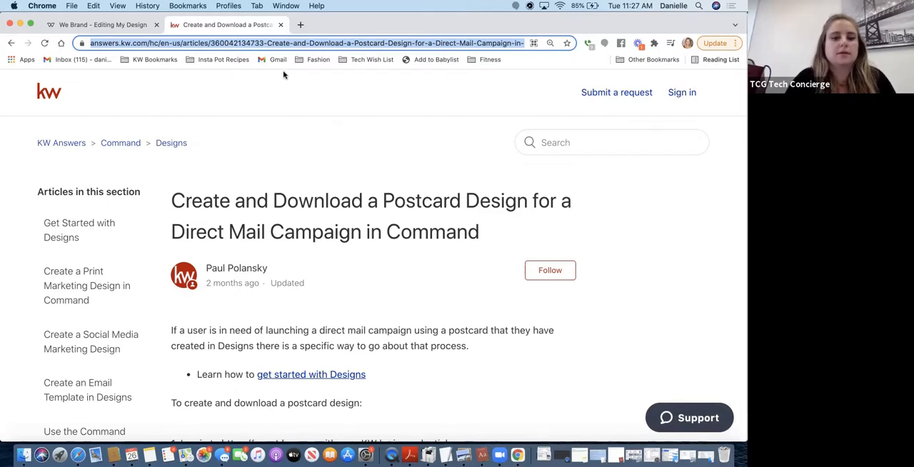
scroll(232, 236, down, 10)
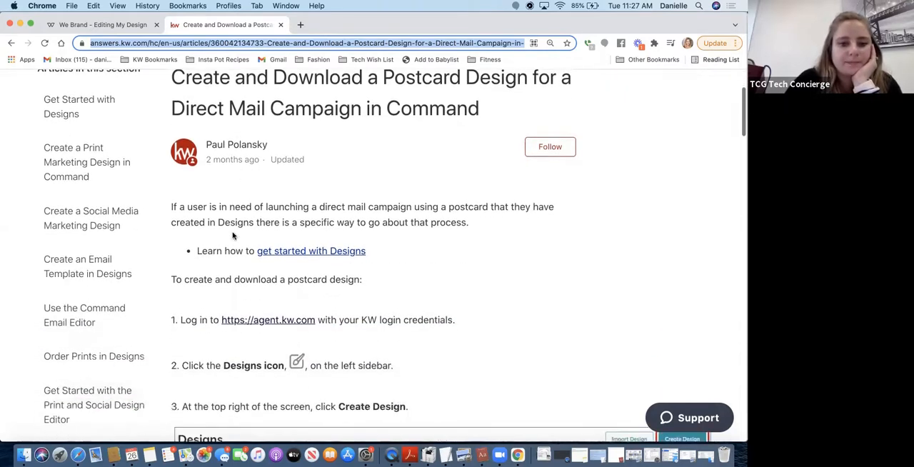
scroll(218, 278, down, 20)
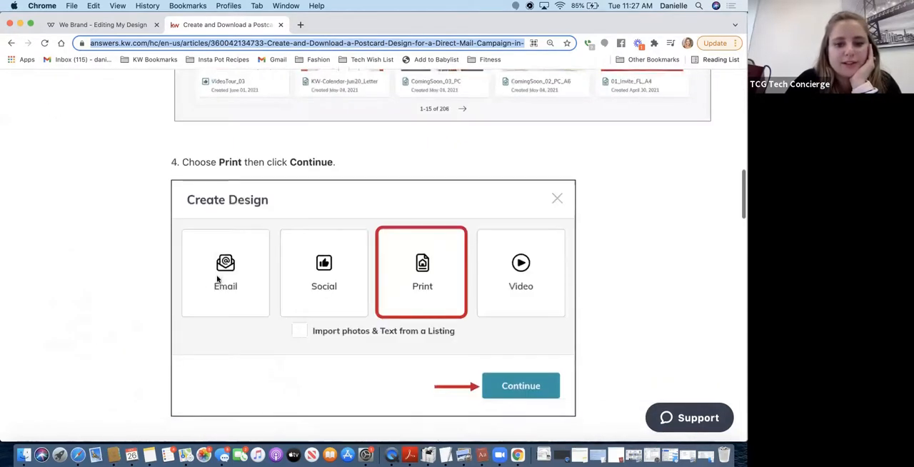
scroll(217, 278, down, 15)
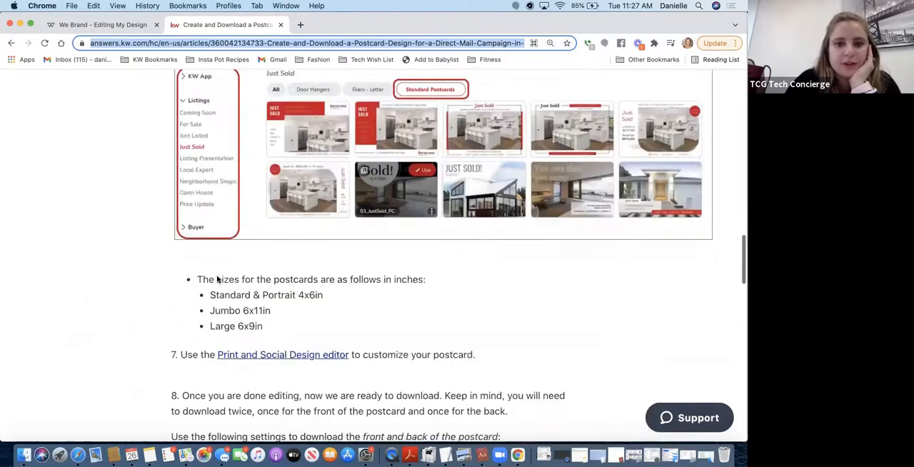
scroll(218, 279, down, 1)
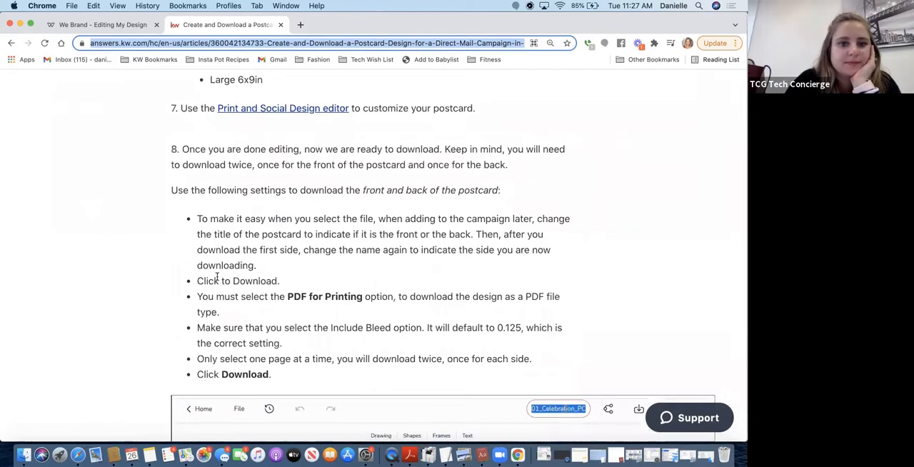
scroll(218, 278, down, 2)
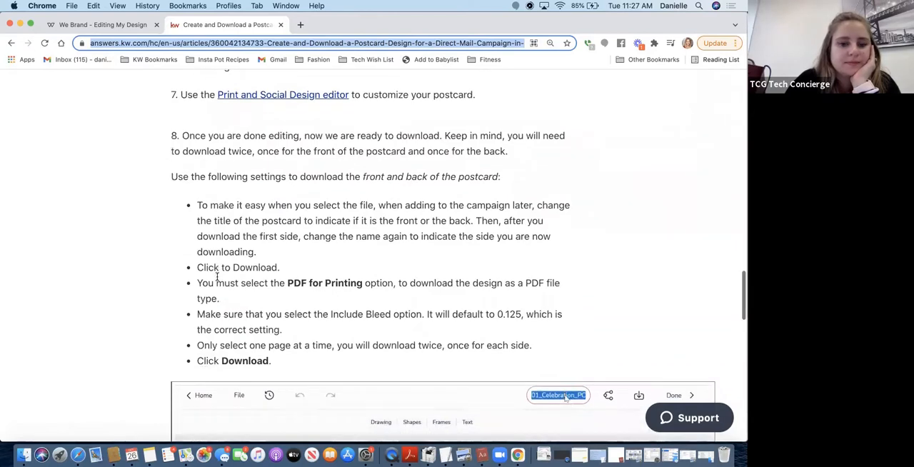
scroll(214, 268, down, 8)
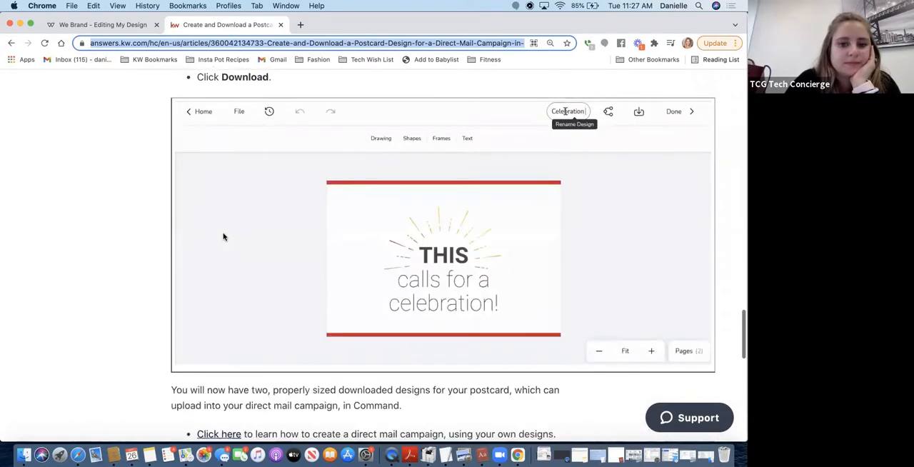
scroll(223, 237, up, 4)
scroll(224, 237, up, 4)
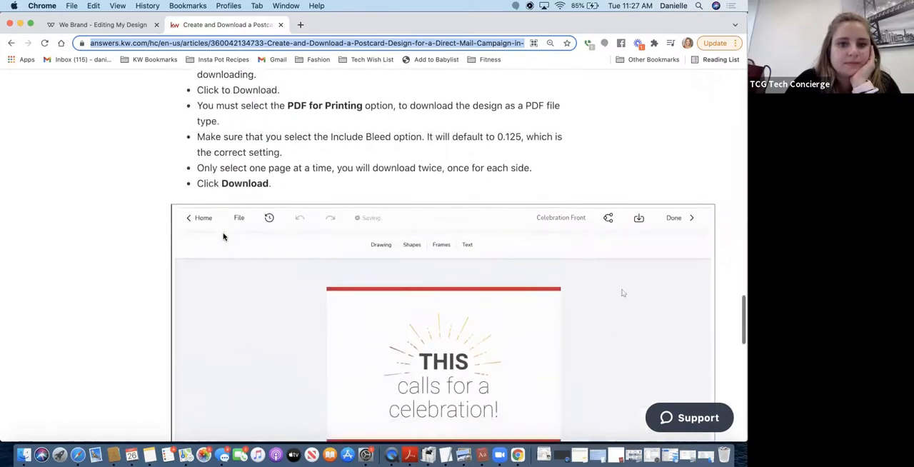
scroll(223, 234, down, 1)
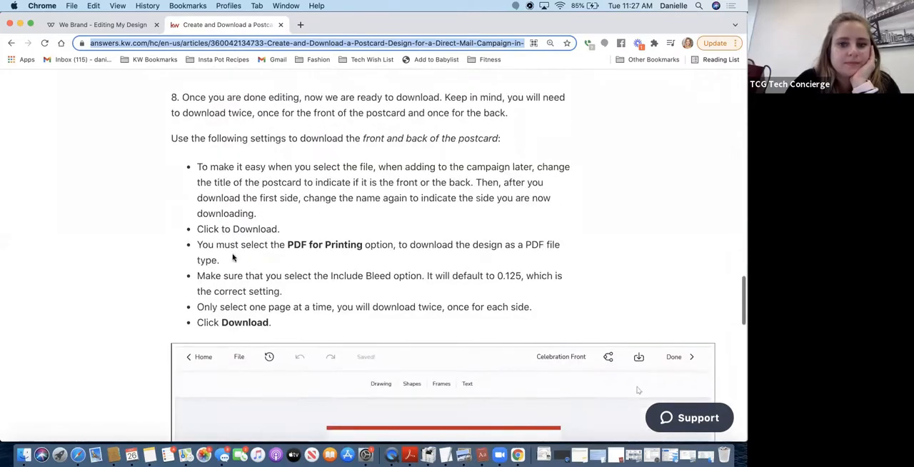
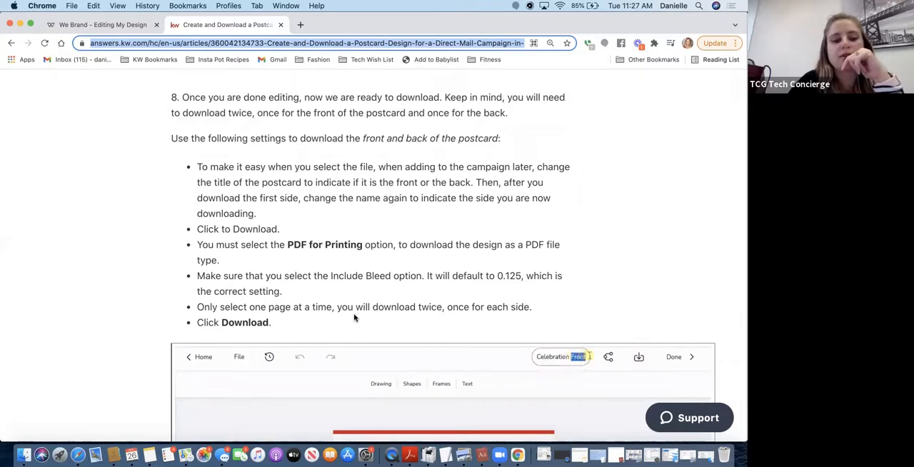
Return to the postcard design and set its PDF for Printing download to include bleed and contain only page 1
scroll(355, 316, down, 1)
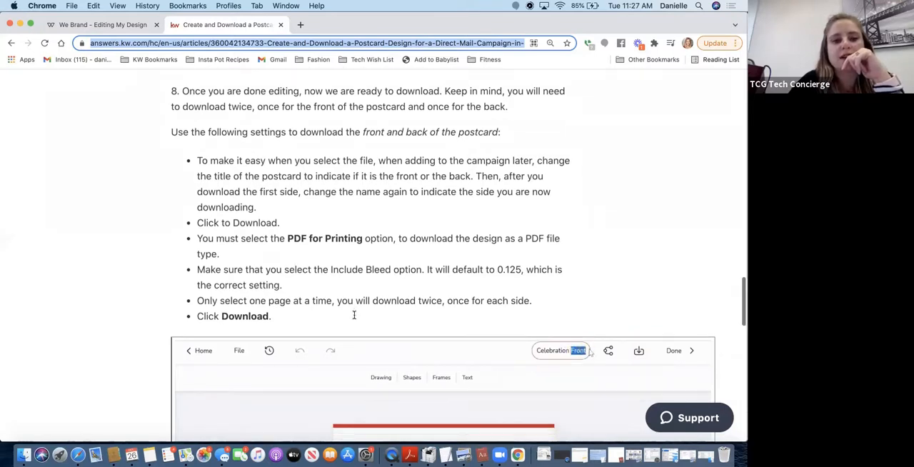
click(123, 27)
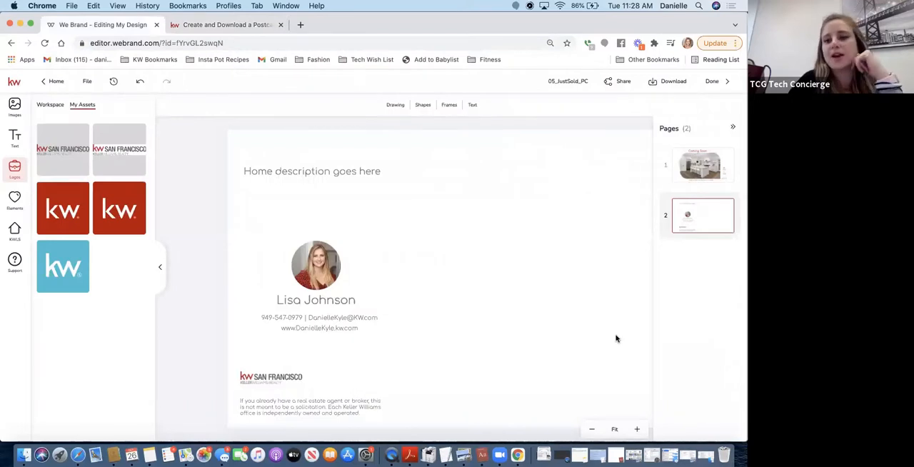
click(671, 86)
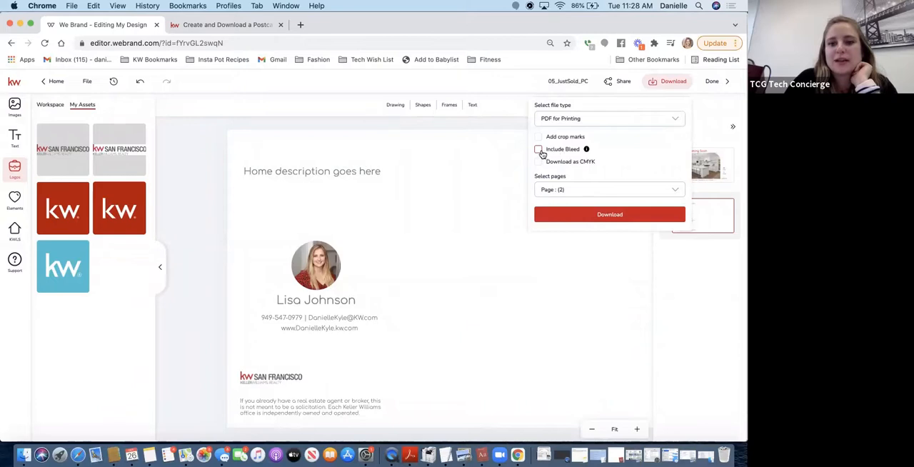
click(540, 150)
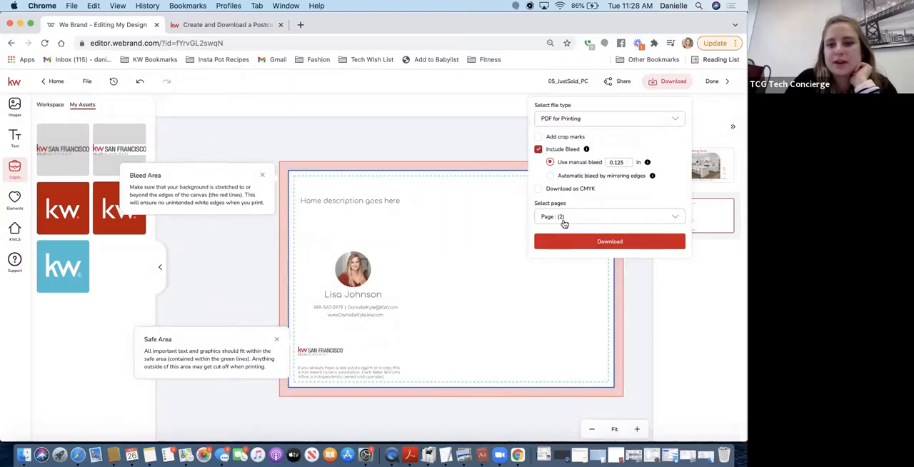
click(563, 219)
click(676, 255)
click(676, 278)
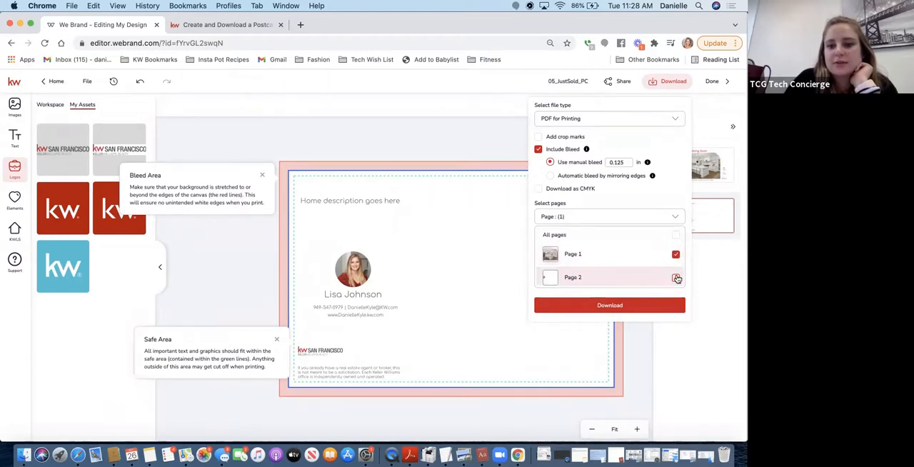
Download the front side and save it in Downloads as "Postcard Front"
click(626, 305)
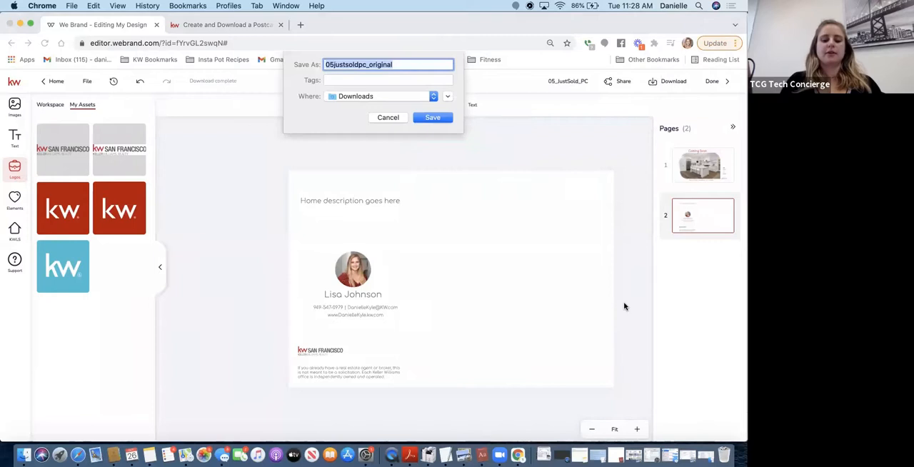
text(Postcard Front)
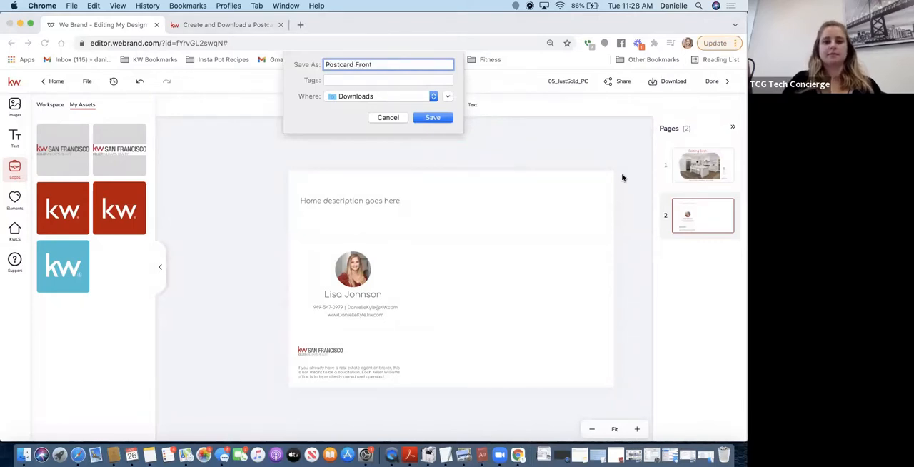
click(437, 117)
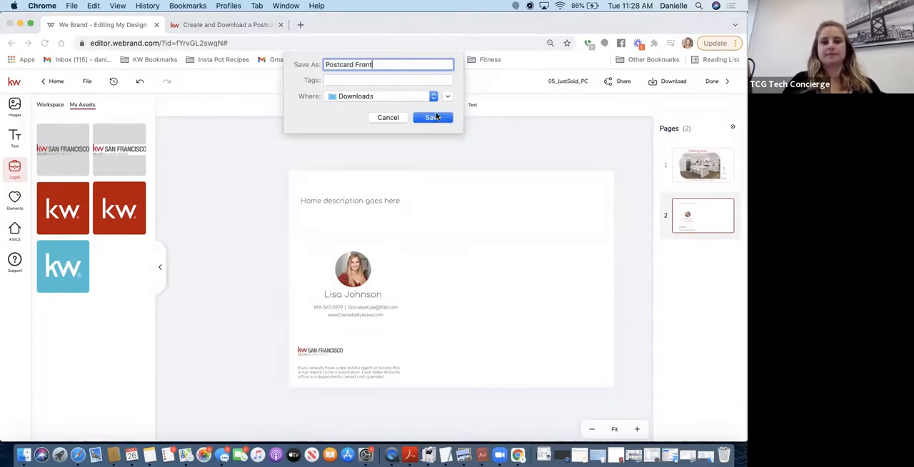
click(439, 112)
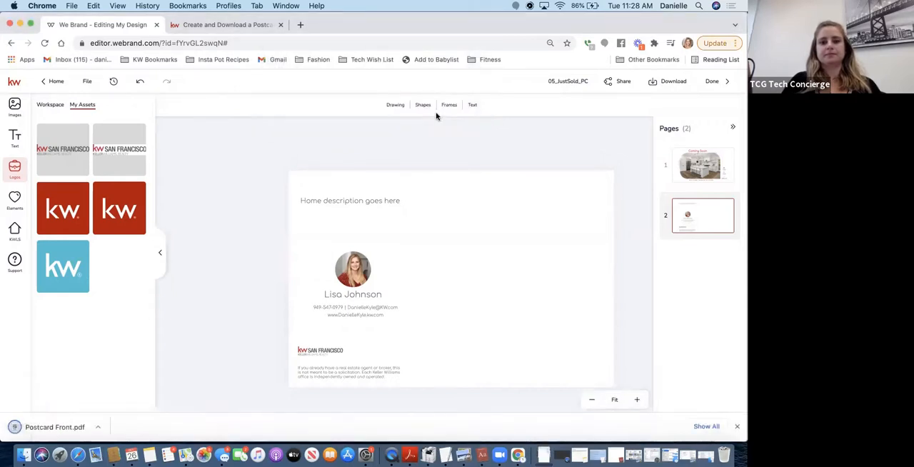
Set up a second PDF for Printing download with bleed included and only page 2 selected
click(663, 84)
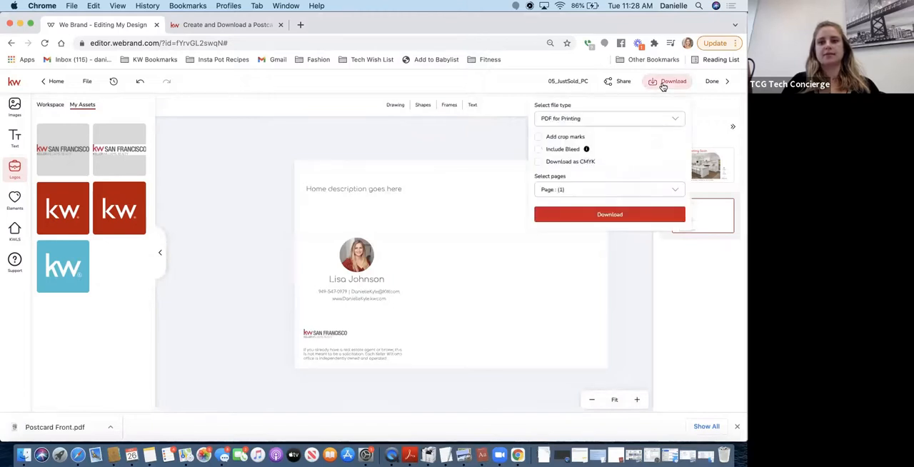
click(539, 149)
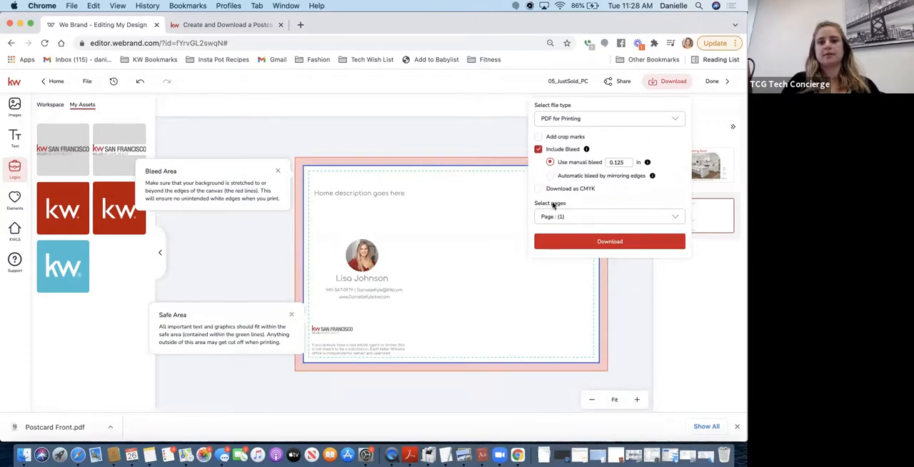
click(549, 216)
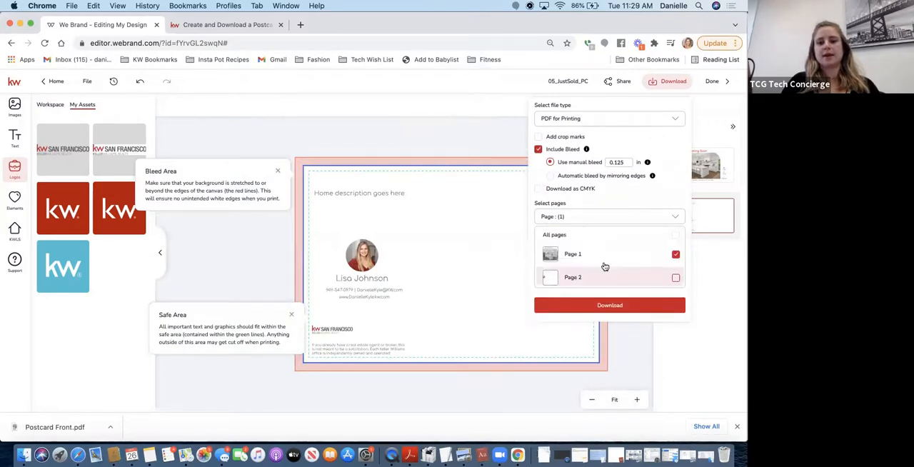
click(676, 278)
click(675, 255)
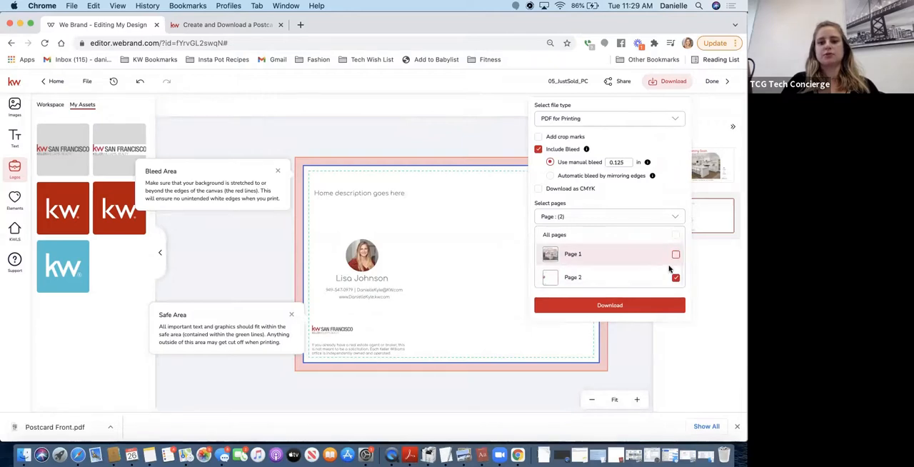
Download the back side and save it in Downloads as "Postcard Back"
click(623, 306)
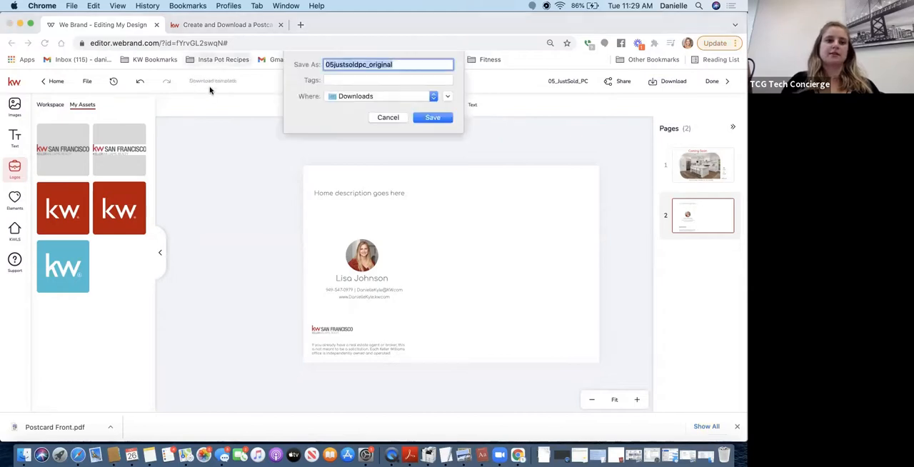
text(Postcard Back)
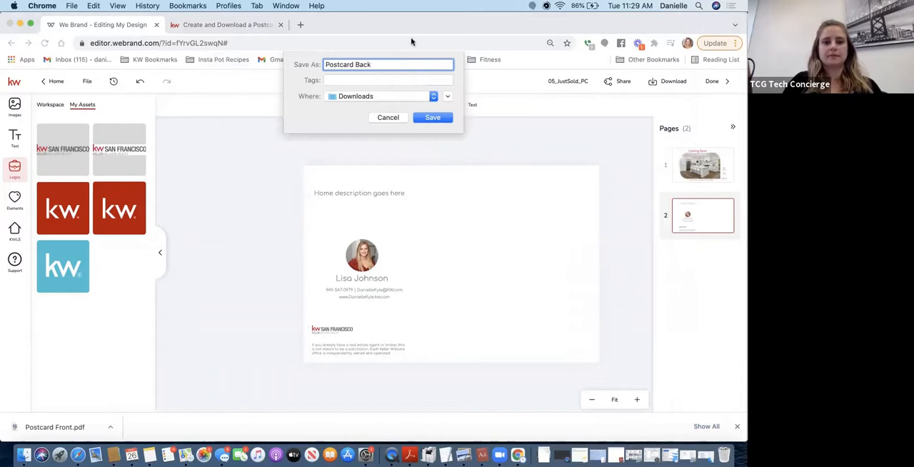
click(430, 117)
click(448, 115)
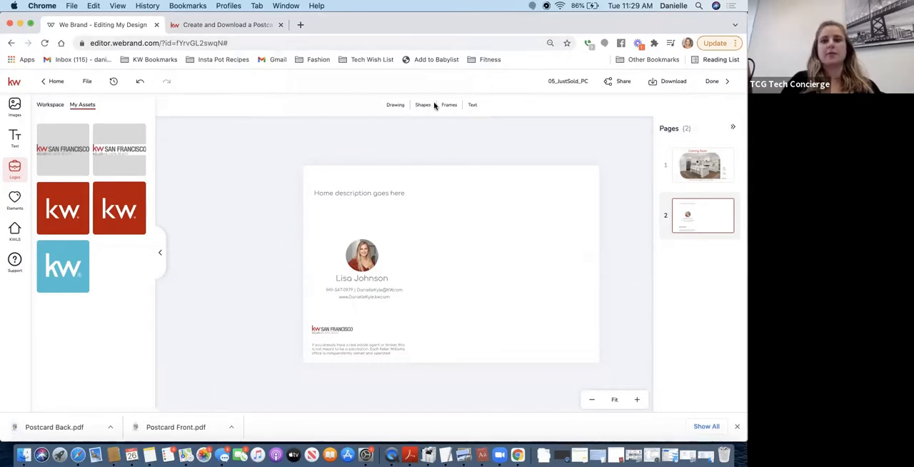
Finish editing the design, go to Campaigns, and start a new Direct Mail campaign
click(714, 84)
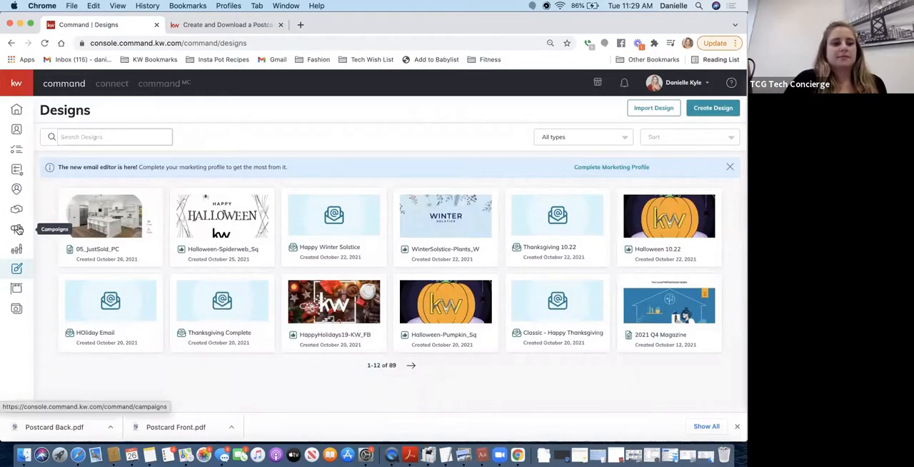
click(18, 228)
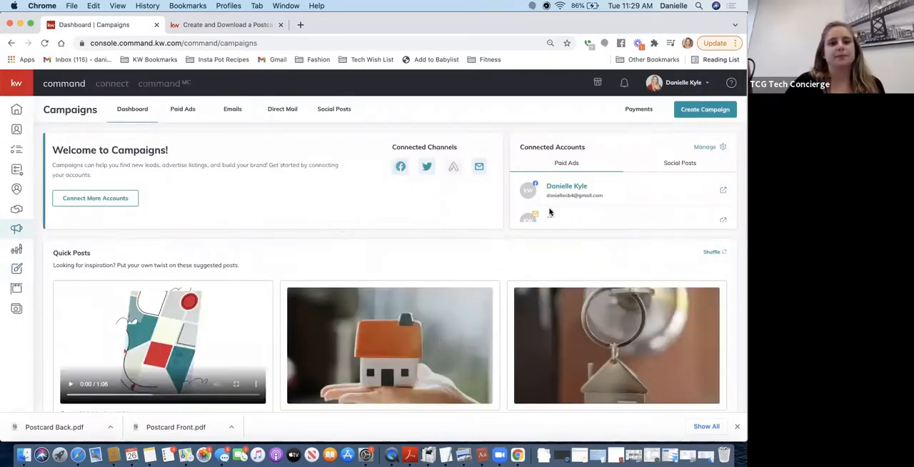
click(703, 110)
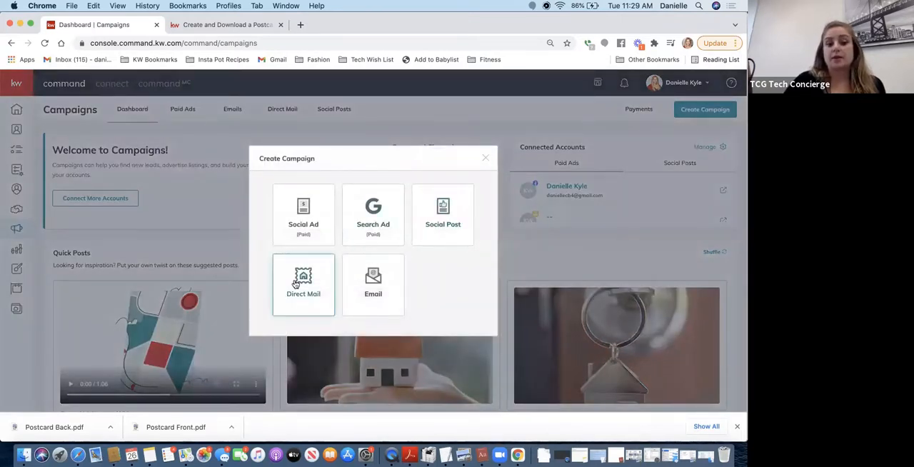
click(301, 283)
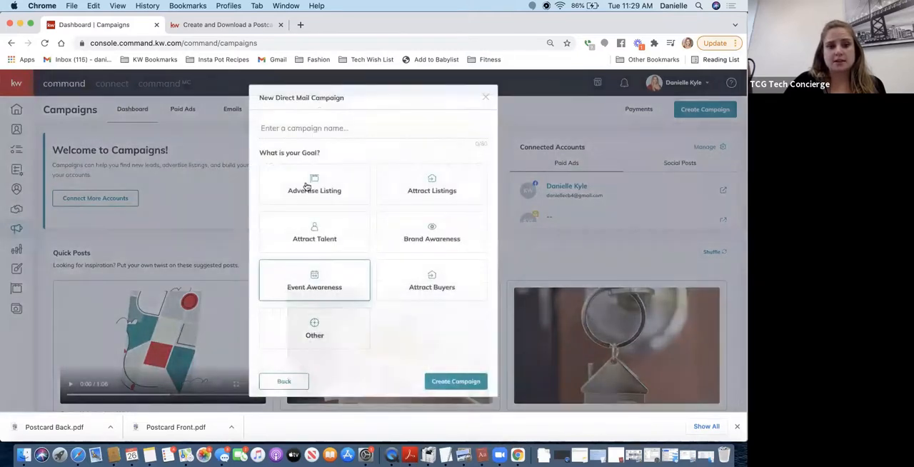
Name the campaign "Oct 26th ver 2", choose Advertise Listing as its goal, and create it
text(Oct)
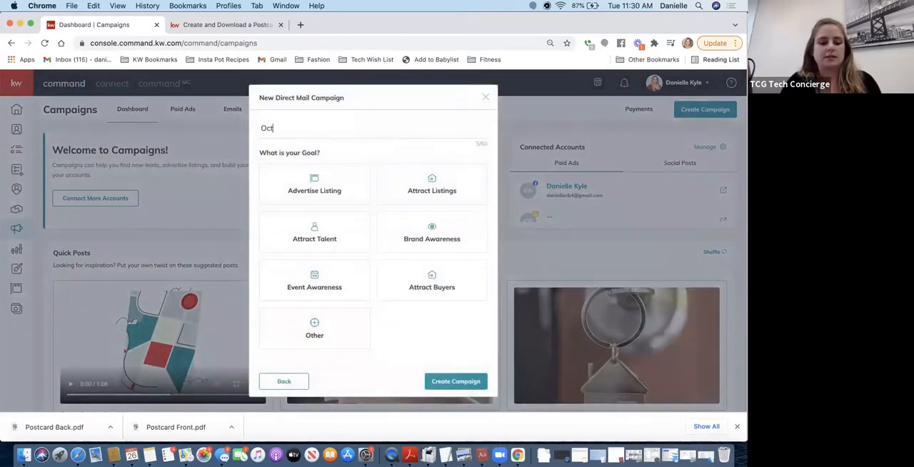
text( 26th ver 2)
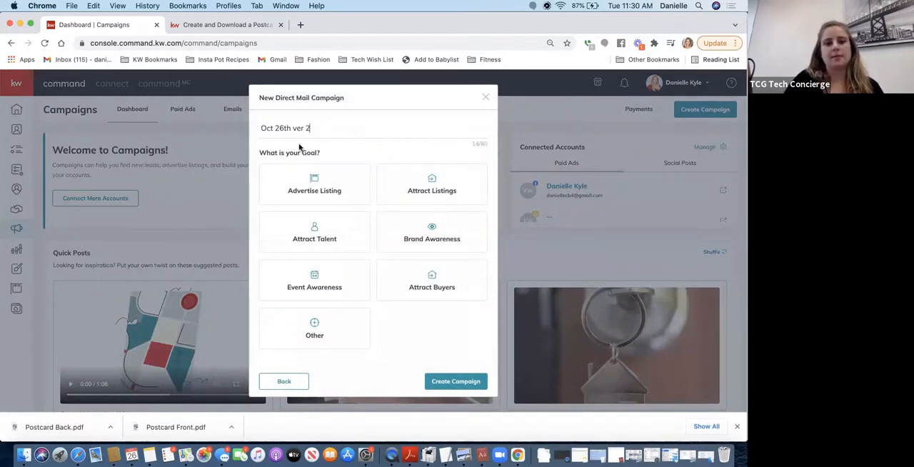
click(320, 246)
click(318, 203)
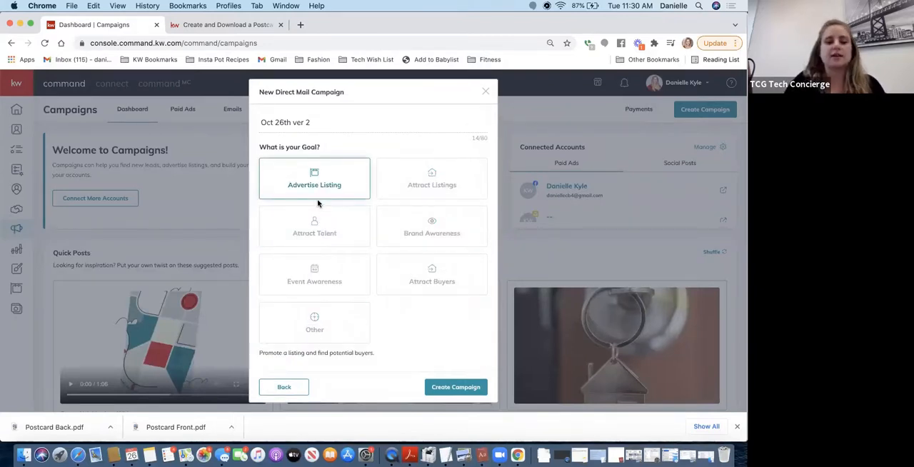
click(458, 387)
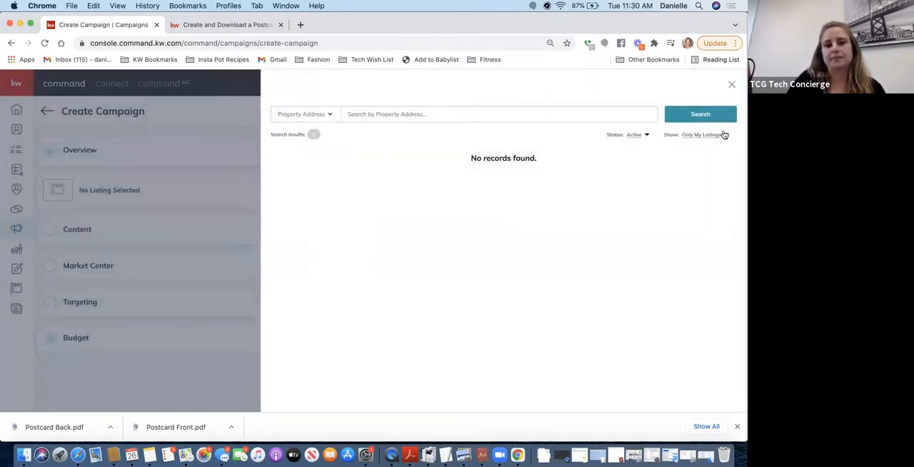
Dismiss the listing search without selecting a listing for the campaign
click(730, 87)
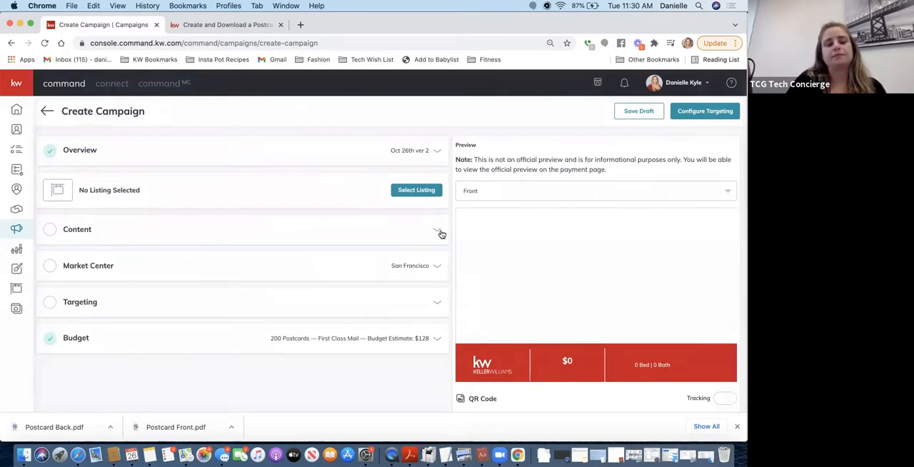
click(417, 190)
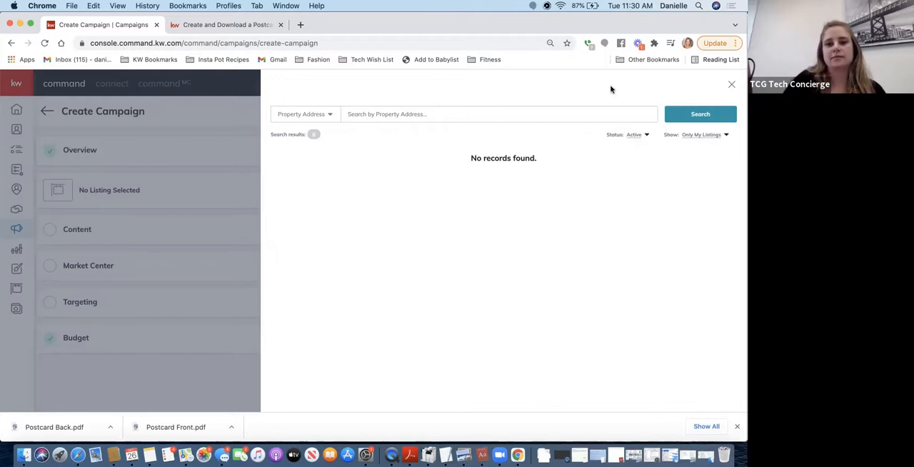
click(732, 85)
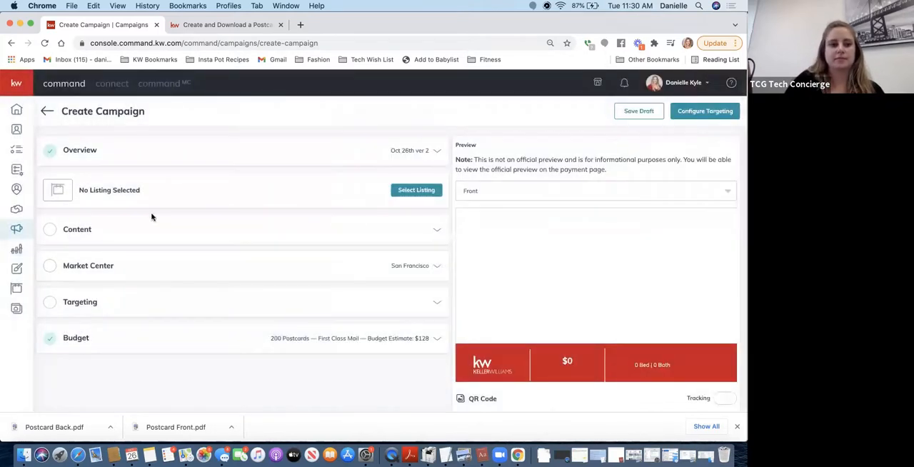
Switch the campaign content to an uploaded design and upload Postcard Front.pdf as the front
click(137, 229)
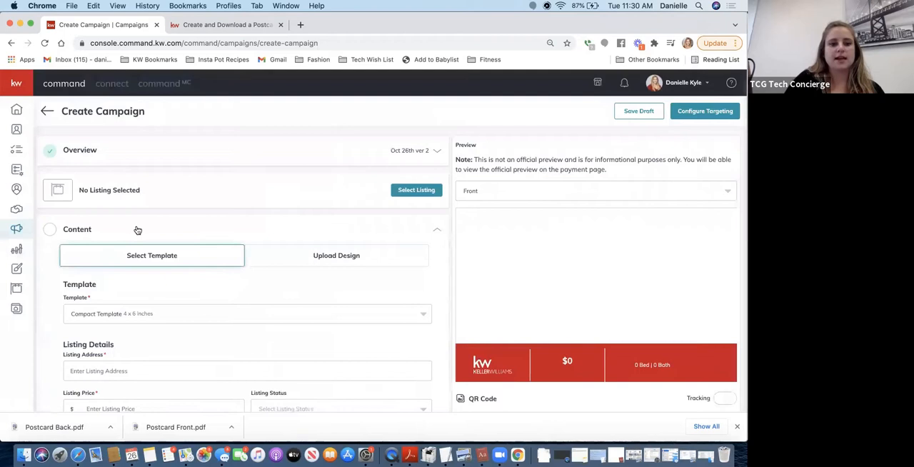
click(309, 262)
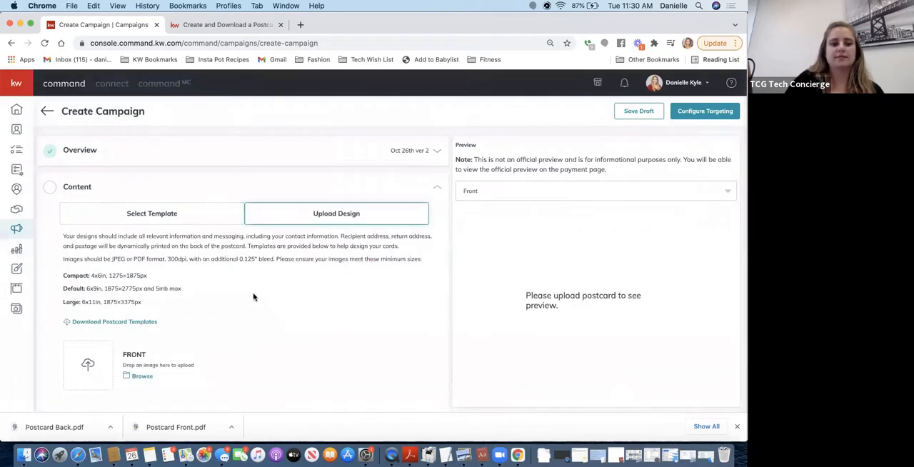
scroll(253, 298, down, 3)
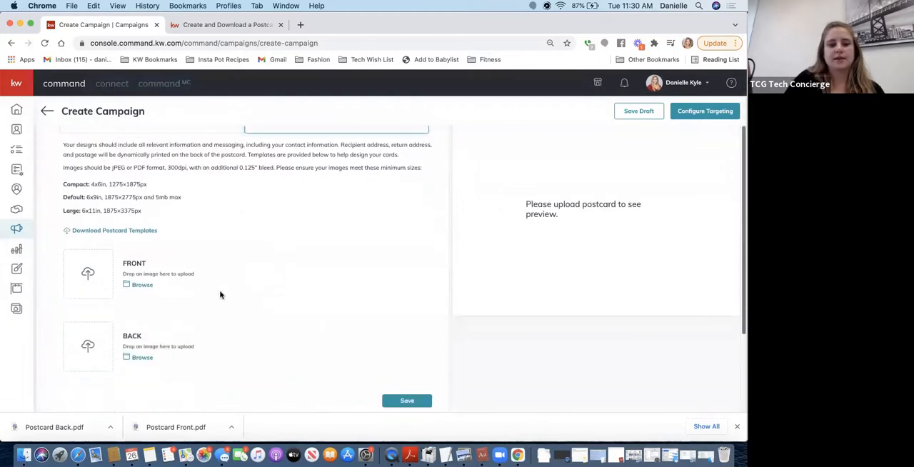
click(142, 286)
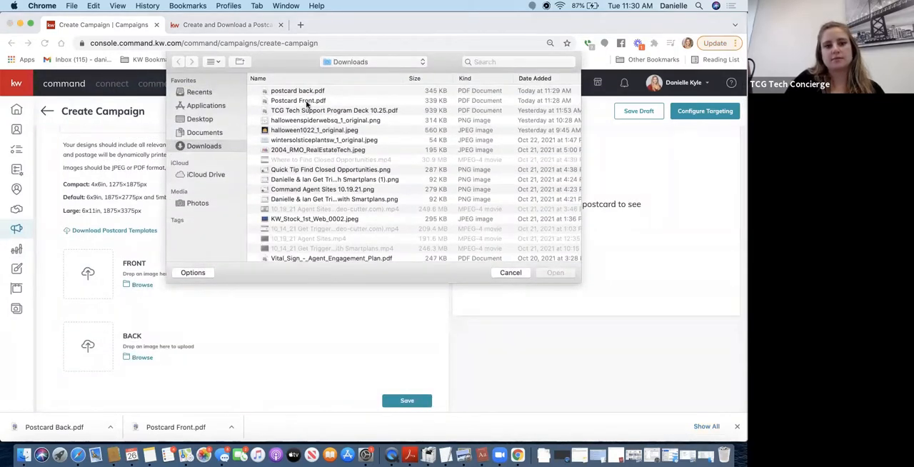
click(307, 102)
click(557, 273)
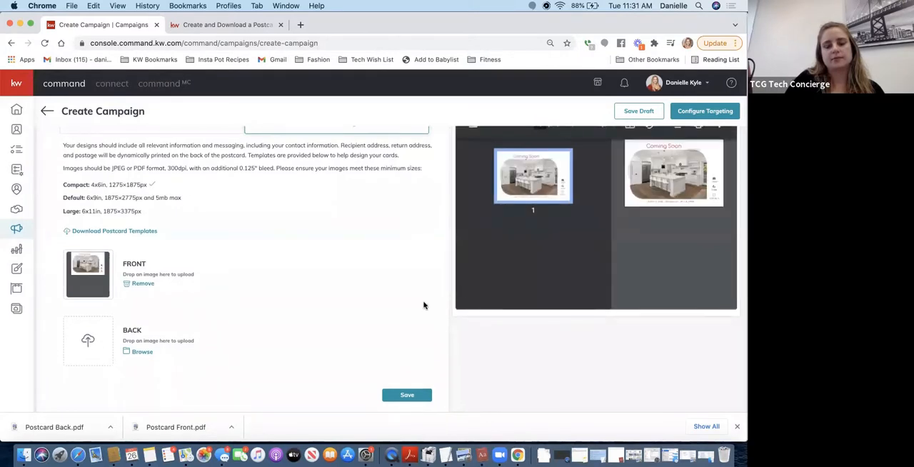
Upload postcard back.pdf from Downloads as the back of the postcard and save the campaign content
scroll(424, 306, up, 2)
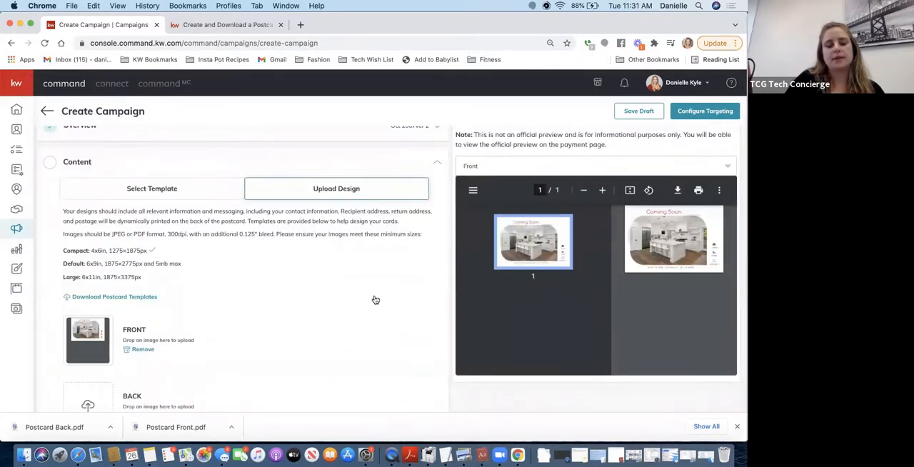
scroll(376, 300, down, 3)
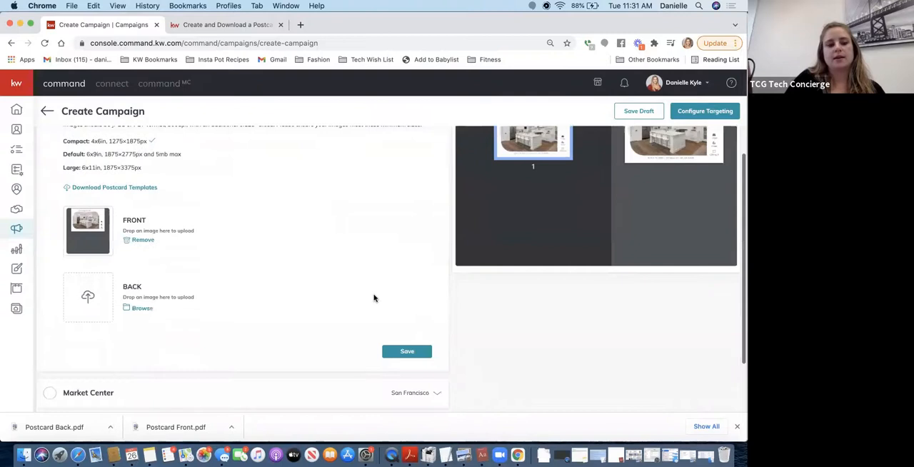
click(142, 308)
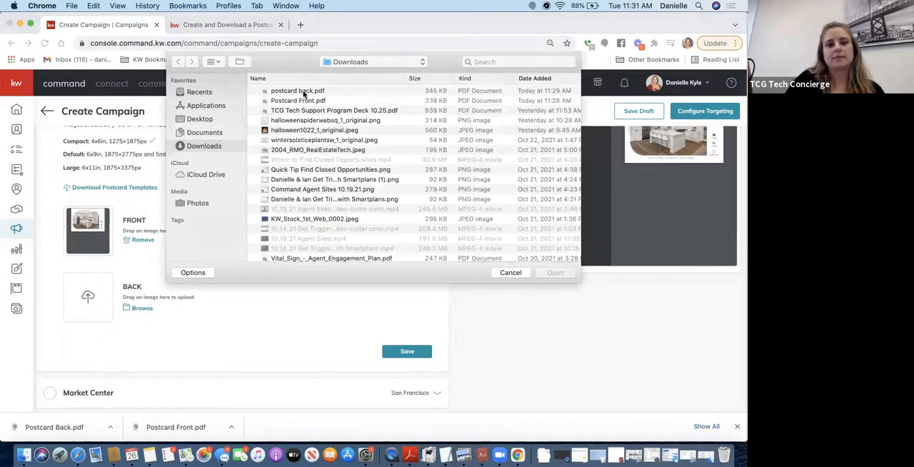
click(306, 91)
click(548, 278)
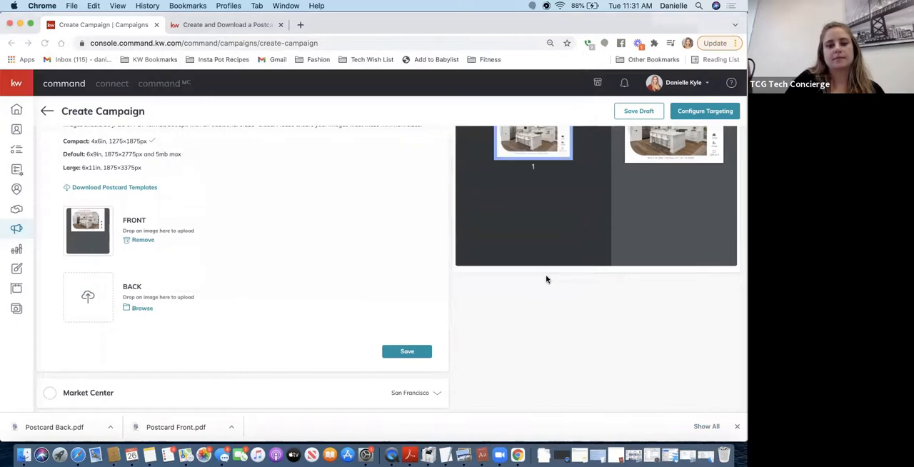
click(407, 347)
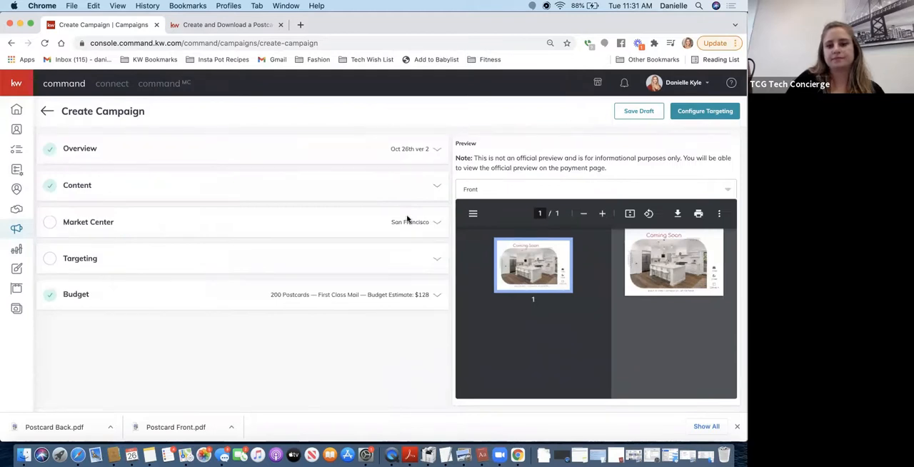
Complete the Market Center address with state CA and its ZIP code, verify it, and confirm the corrected address
click(394, 222)
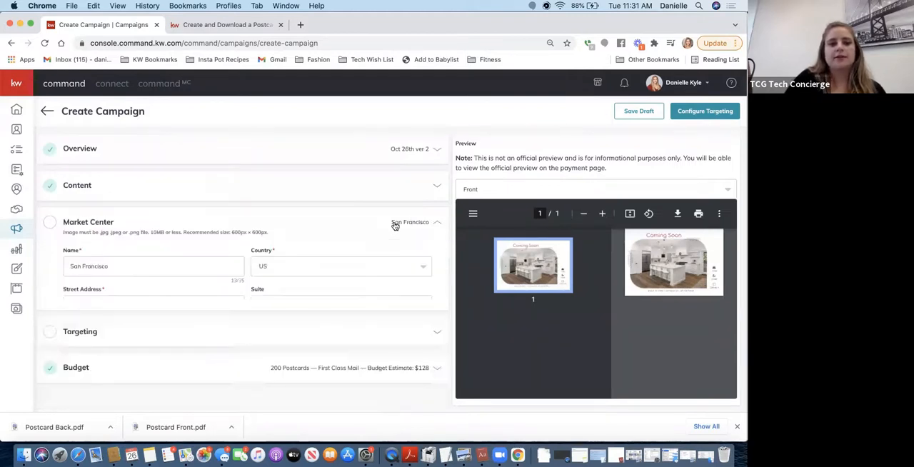
click(315, 343)
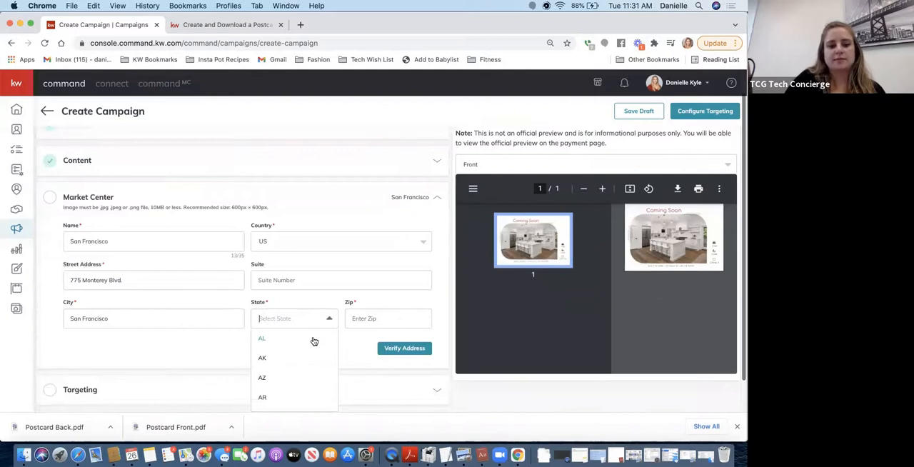
text(CA)
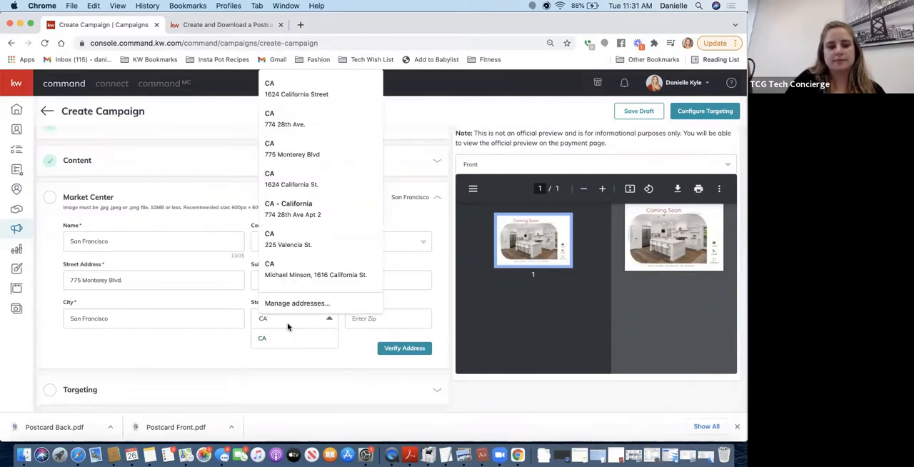
click(269, 340)
click(382, 318)
text(94121)
key(BackSpace)
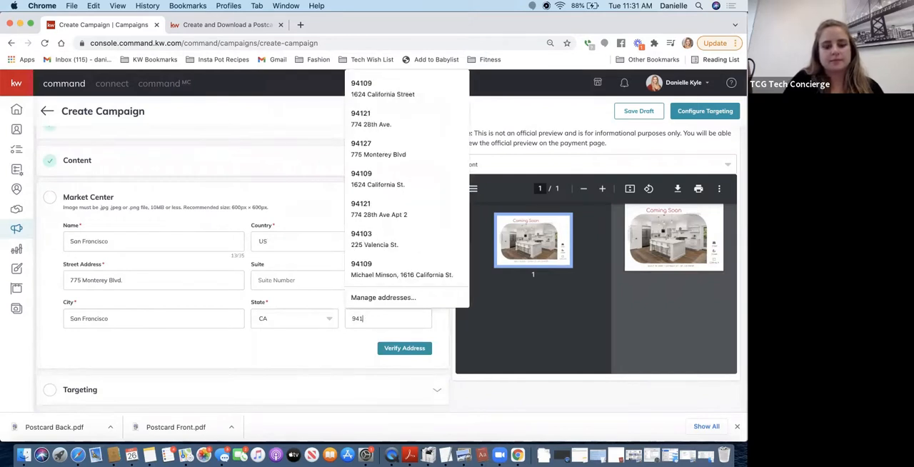
text(27)
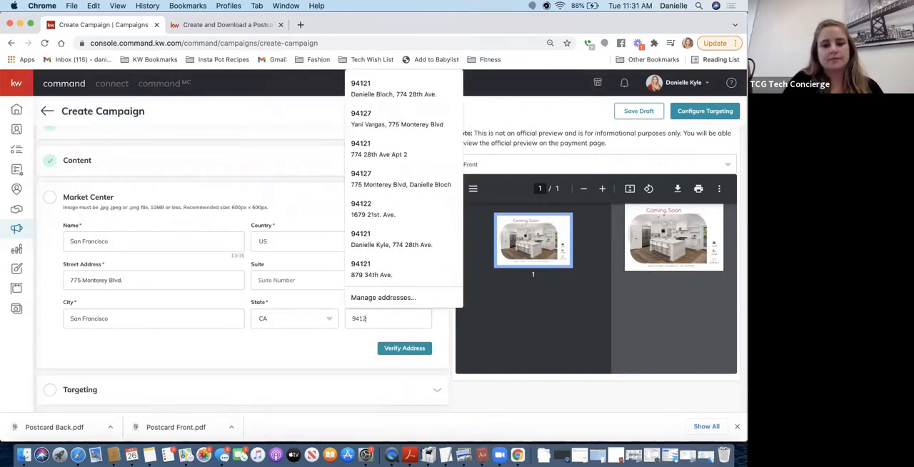
click(403, 352)
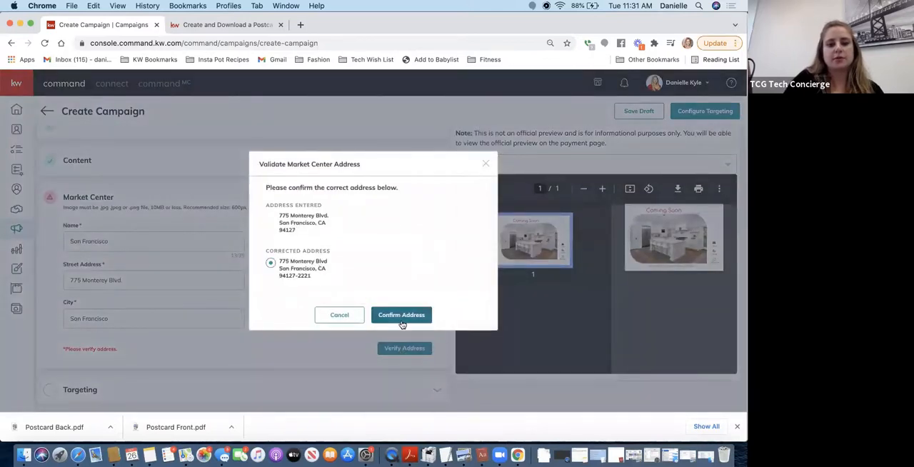
click(401, 315)
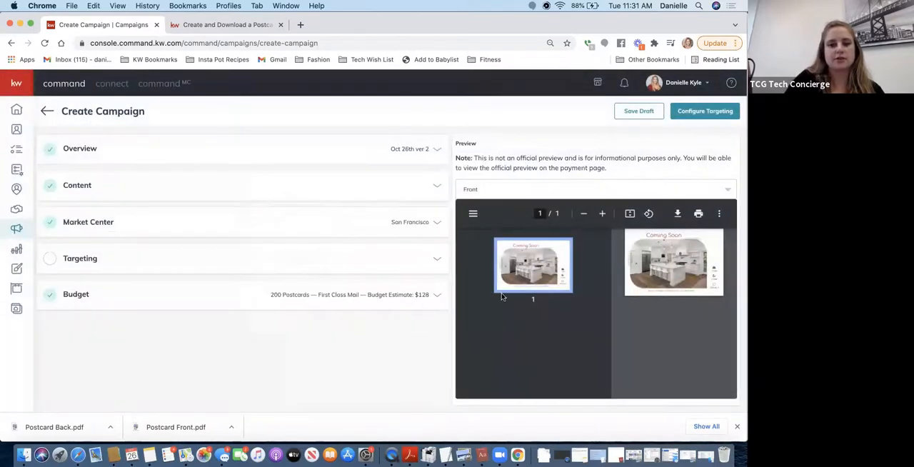
Fill in the Local Targeting section with the office's street address, city, state and ZIP code, and save it
click(330, 259)
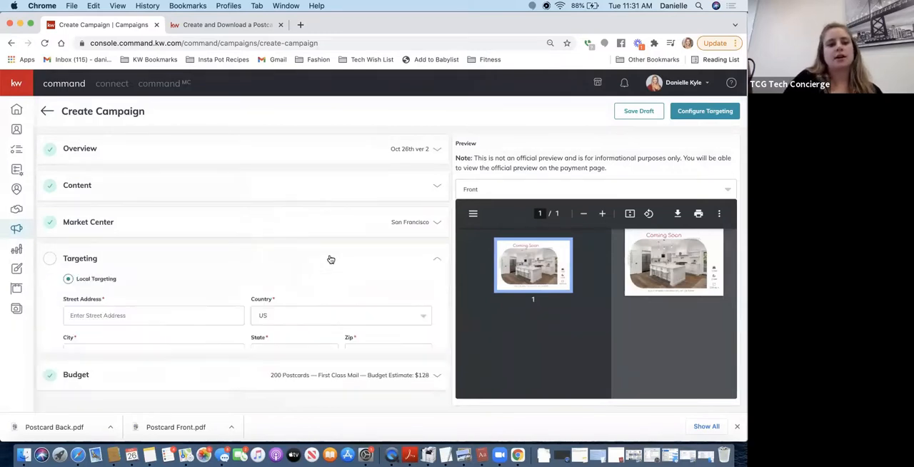
click(161, 349)
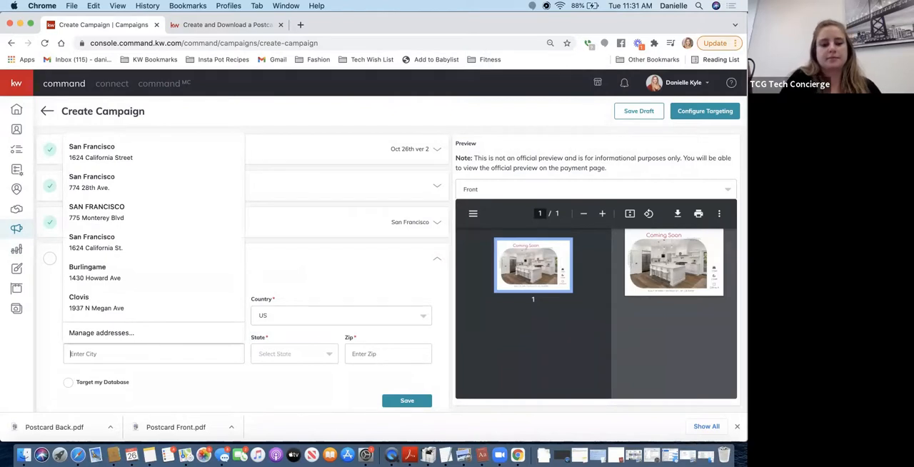
text(San Francisco)
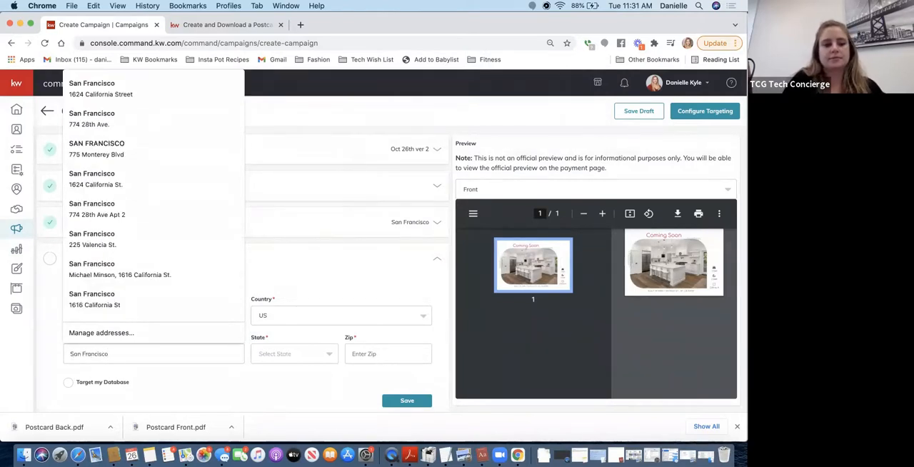
key(Tab)
text(CA)
click(269, 341)
click(196, 285)
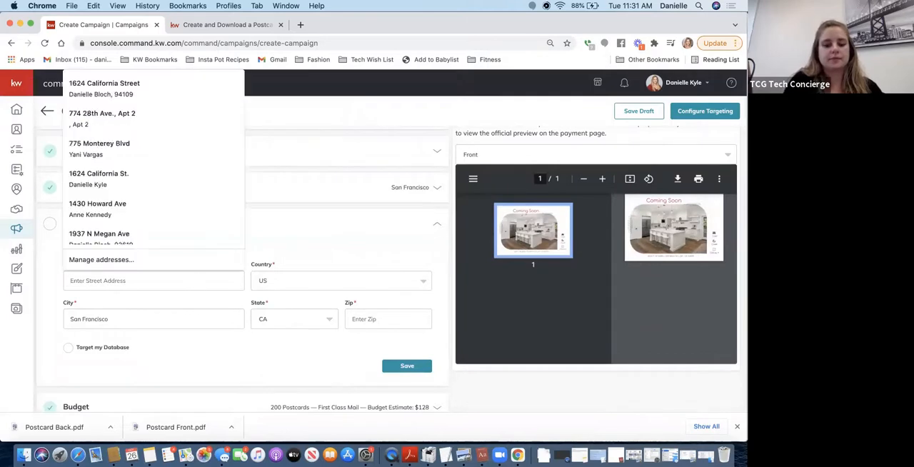
text(775 Monterey)
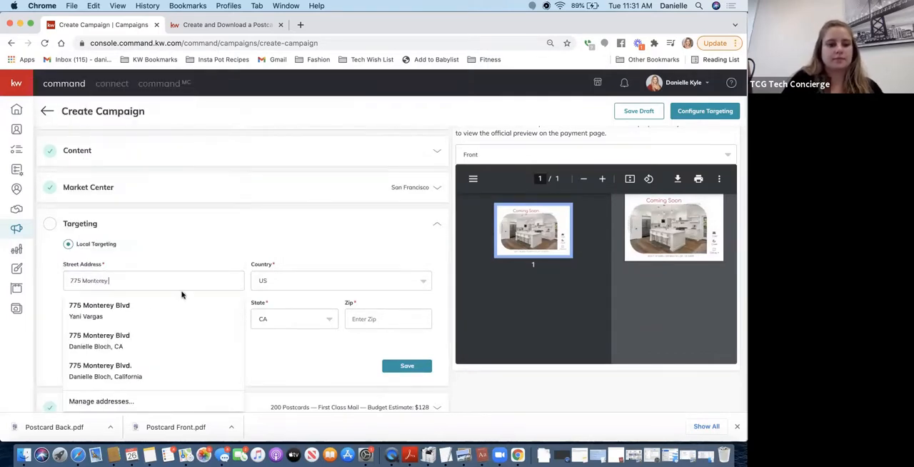
click(145, 311)
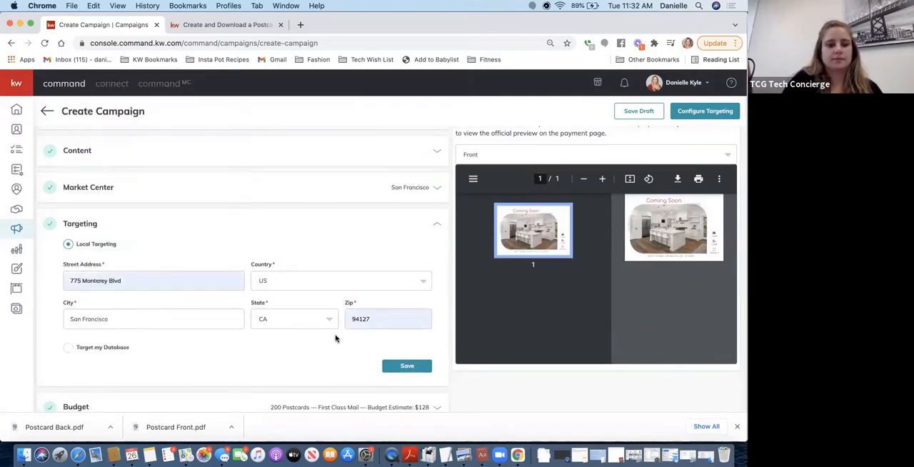
click(374, 319)
click(339, 356)
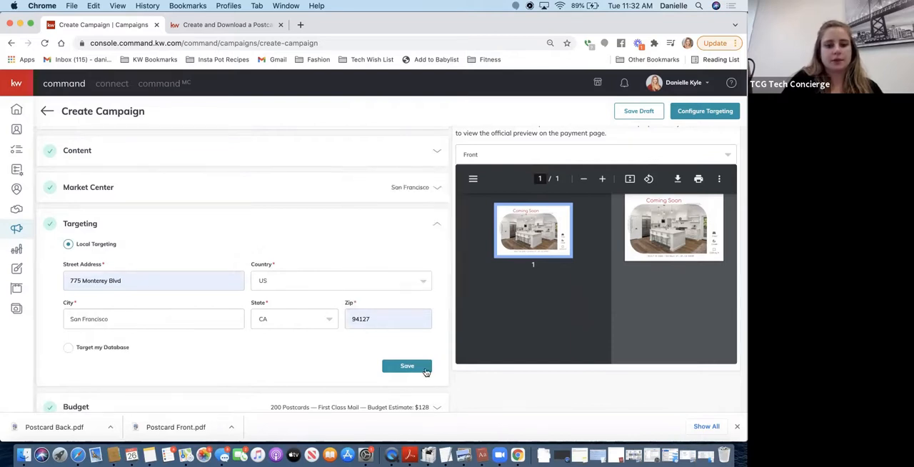
click(407, 367)
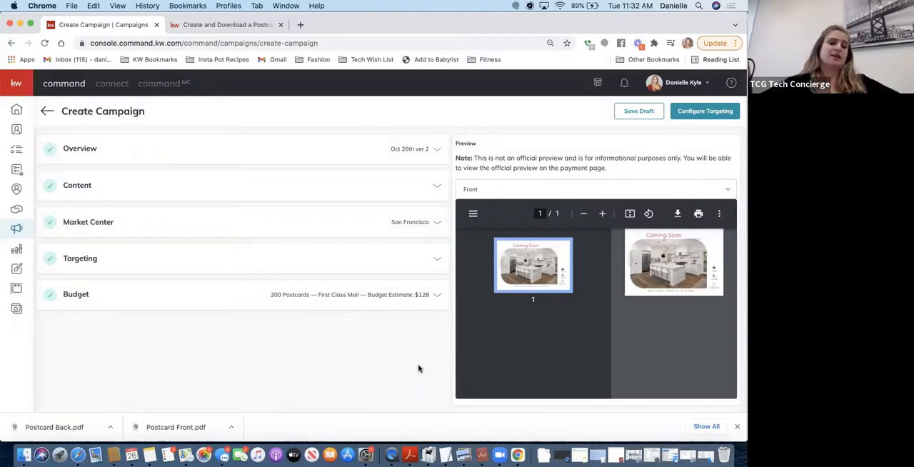
Set the budget quantity to 400 postcards and save the budget
click(368, 300)
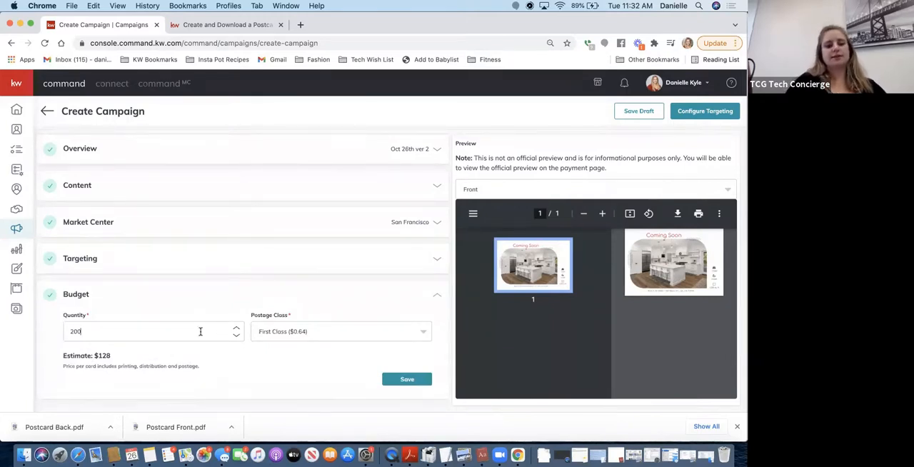
drag(201, 332, 72, 327)
text(400)
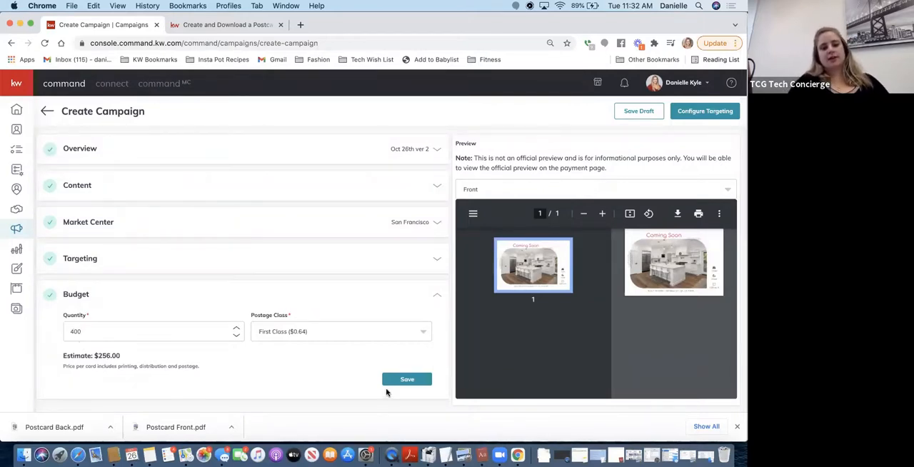
click(405, 381)
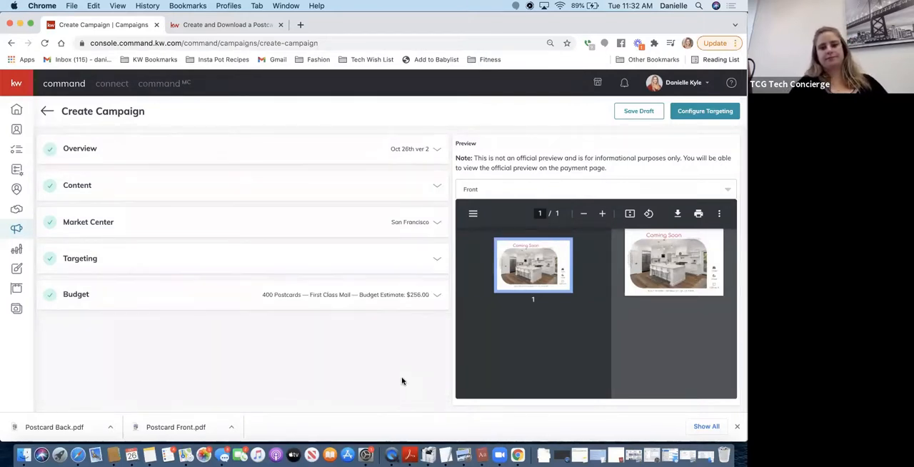
Proceed to configuring the targeting and confirm that the campaign should be created
scroll(580, 351, up, 1)
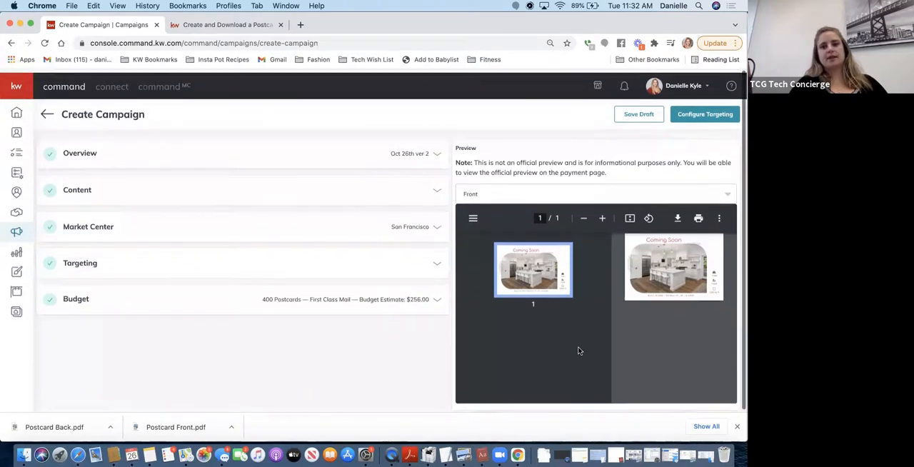
click(710, 108)
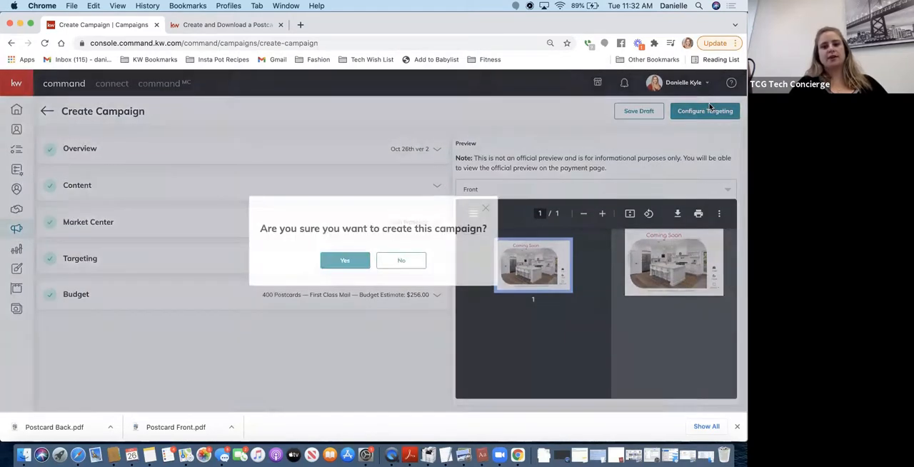
click(351, 261)
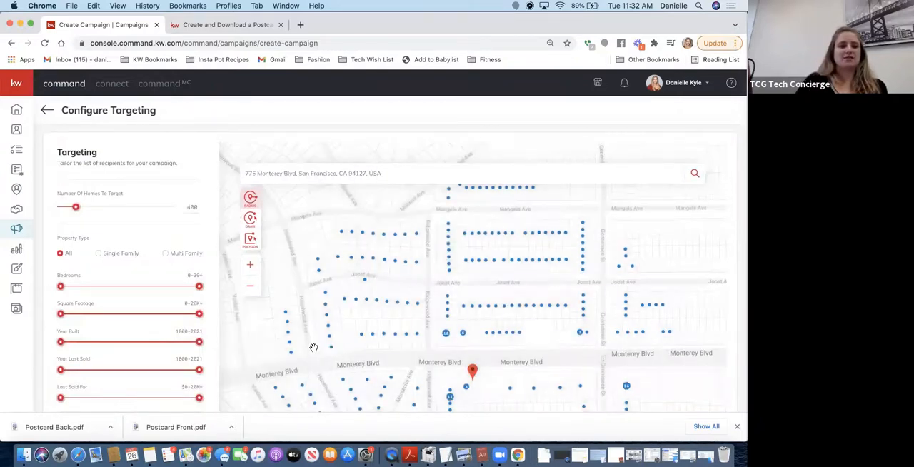
Review the recipient map and targeting filters, and continue to the campaign's preview and payment
scroll(314, 348, down, 2)
scroll(152, 282, down, 1)
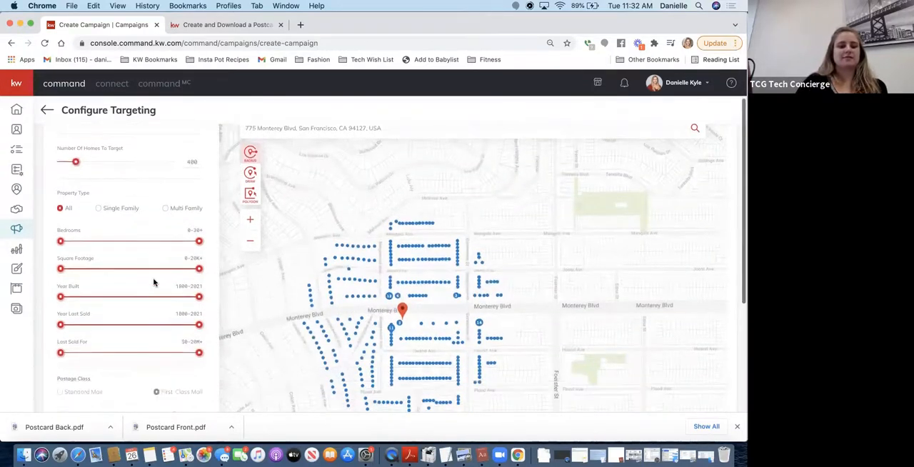
scroll(153, 283, down, 3)
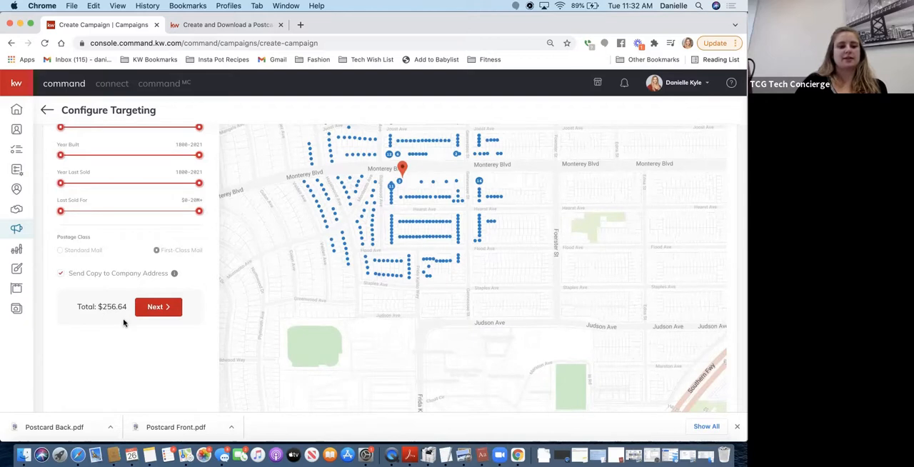
click(156, 306)
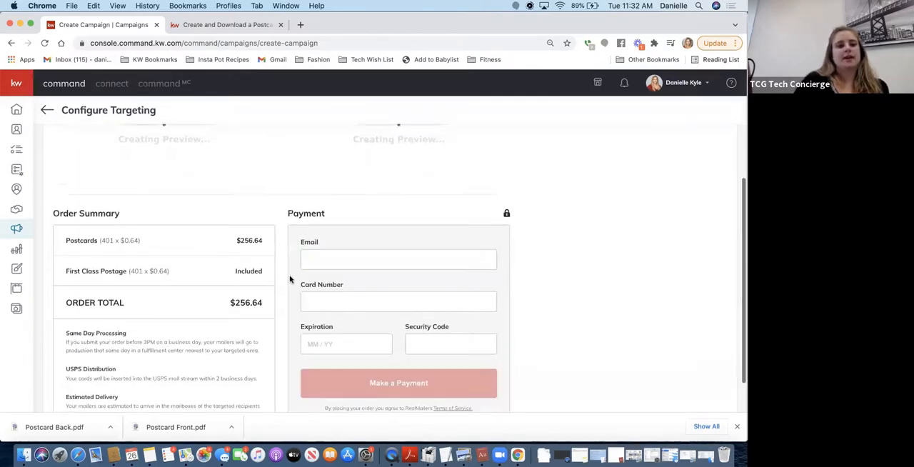
Examine the front and back postcard previews, the order summary, and the payment form
scroll(290, 279, up, 5)
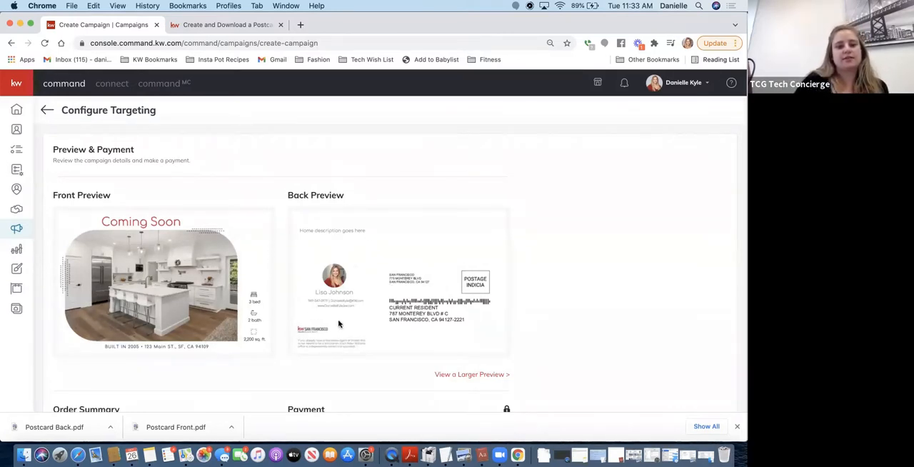
scroll(338, 324, down, 2)
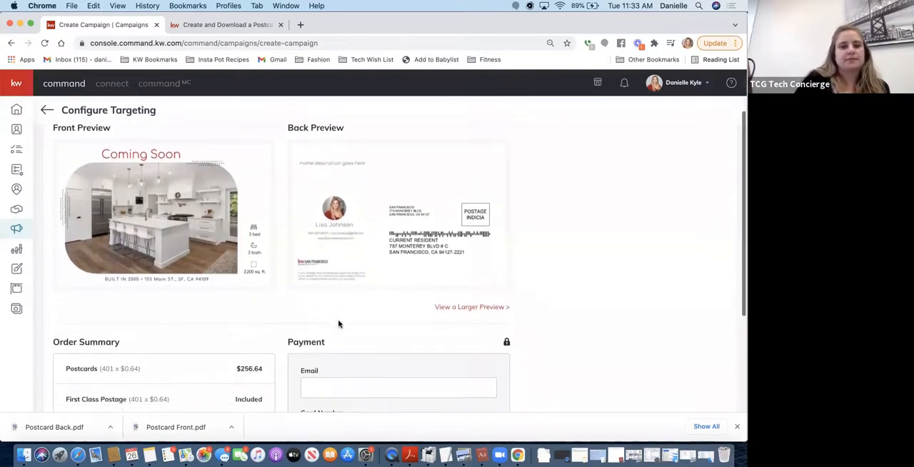
scroll(338, 324, down, 1)
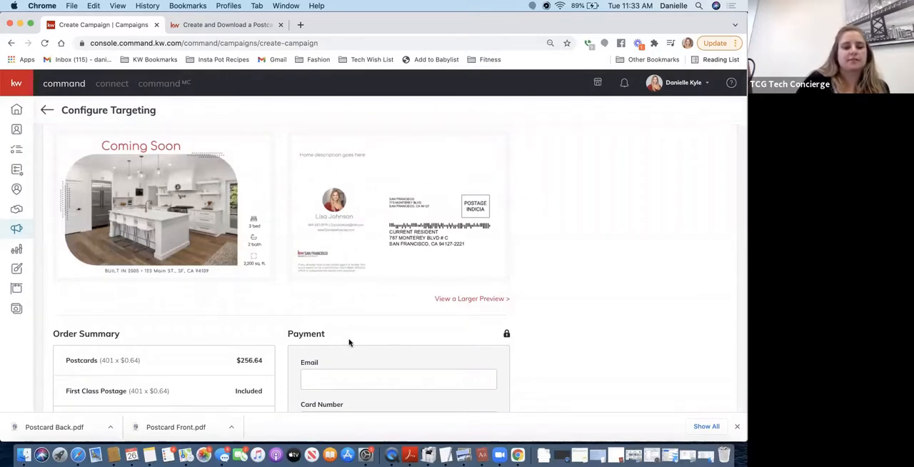
scroll(349, 342, down, 3)
scroll(350, 343, down, 2)
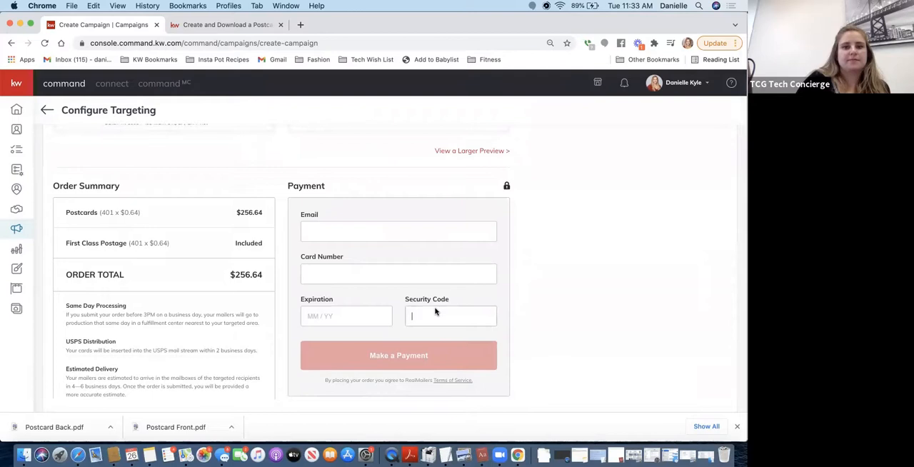
click(433, 310)
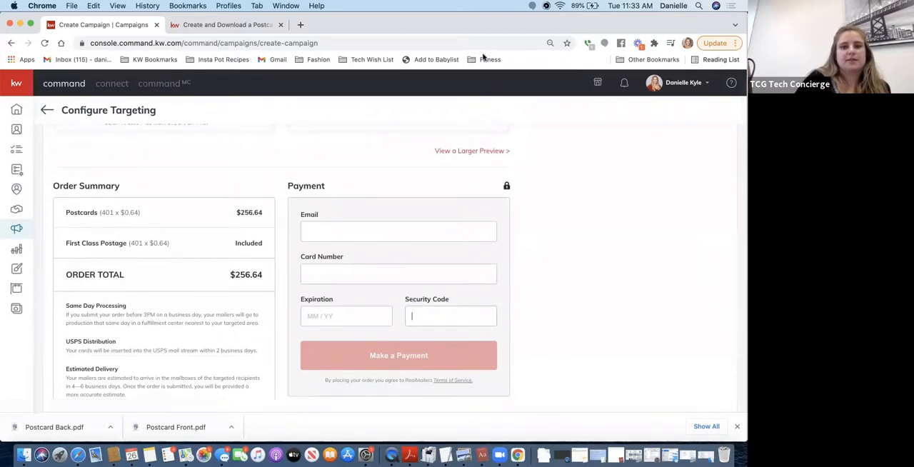